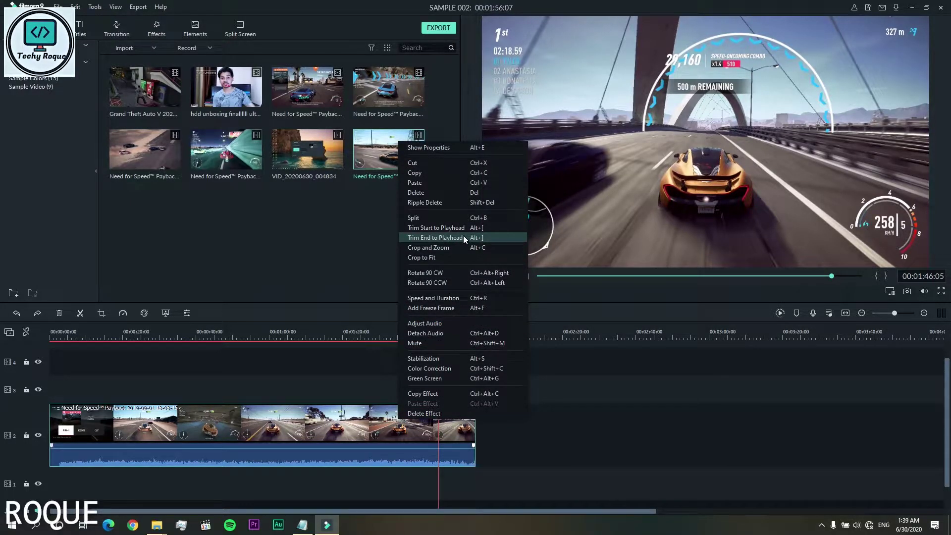
Trim the clip's end to the playhead at 00:01:46:05 and delete its opening section up to 00:00:12:14
click(462, 237)
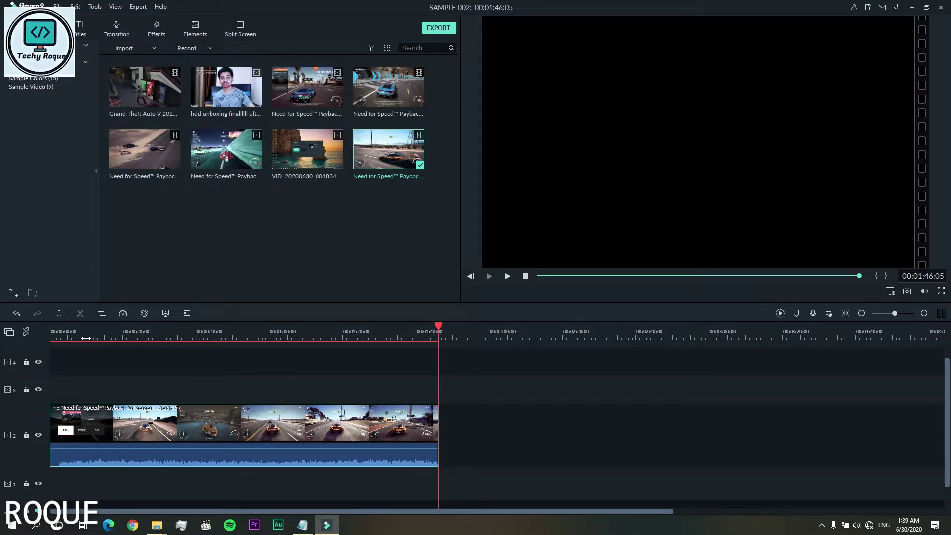
click(117, 335)
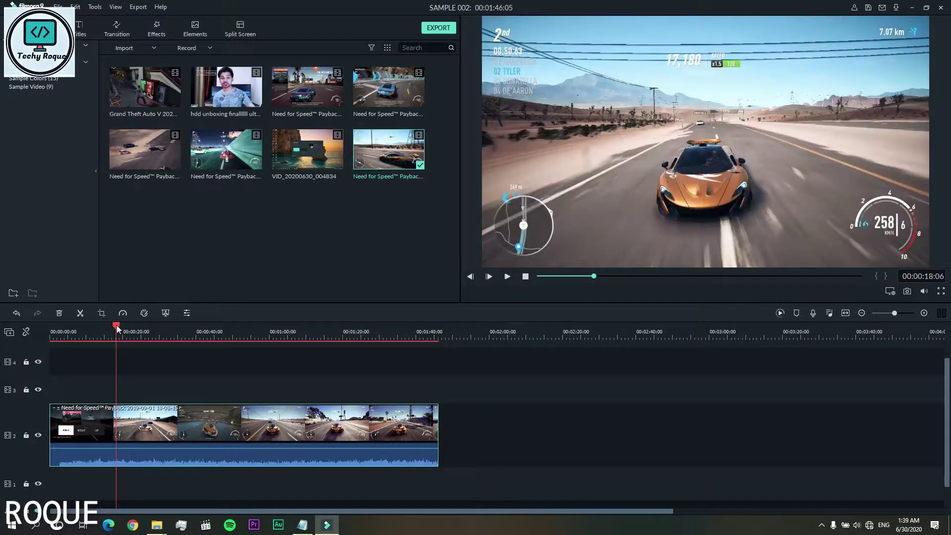
drag(87, 326, 96, 326)
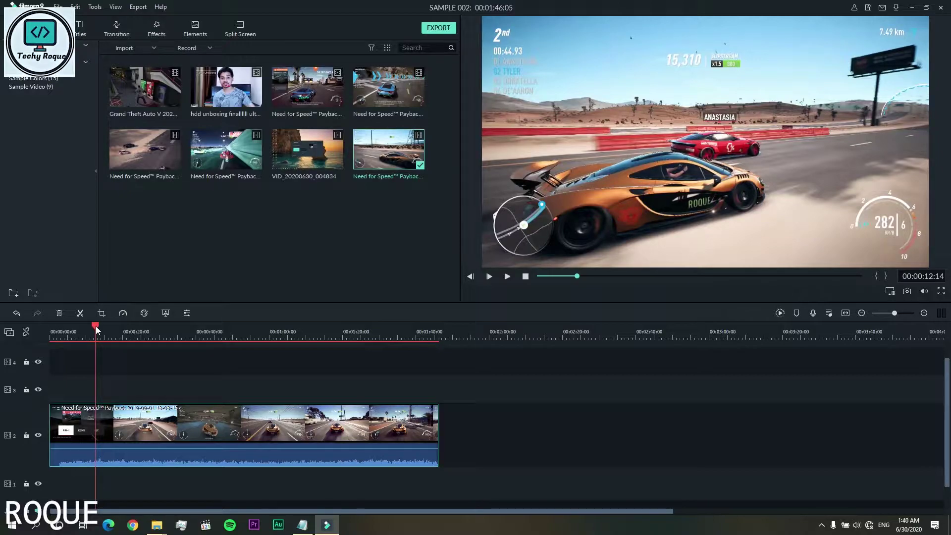
click(96, 326)
click(77, 420)
key(Delete)
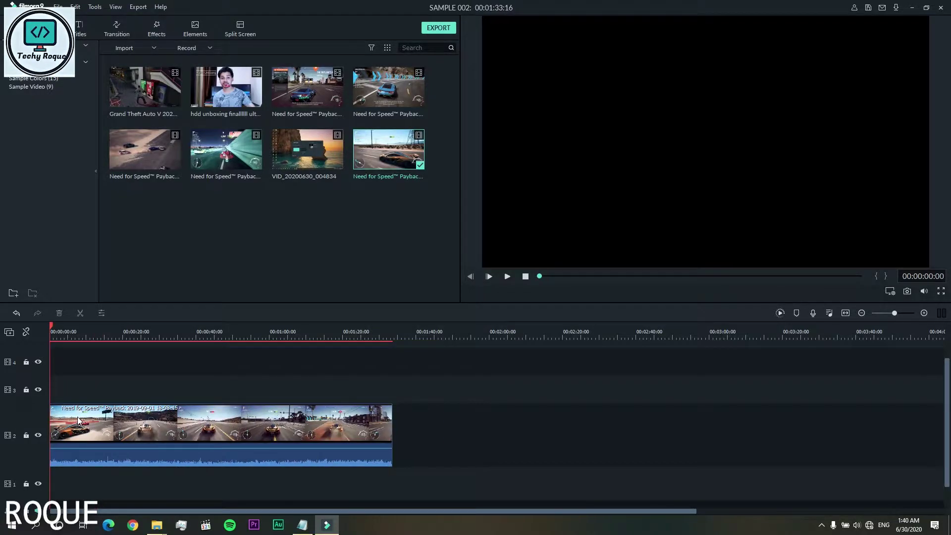
Apply Reverse Speed to the short segment ending at 00:00:09:01, creating a proxy file for it, and play back the video
click(507, 277)
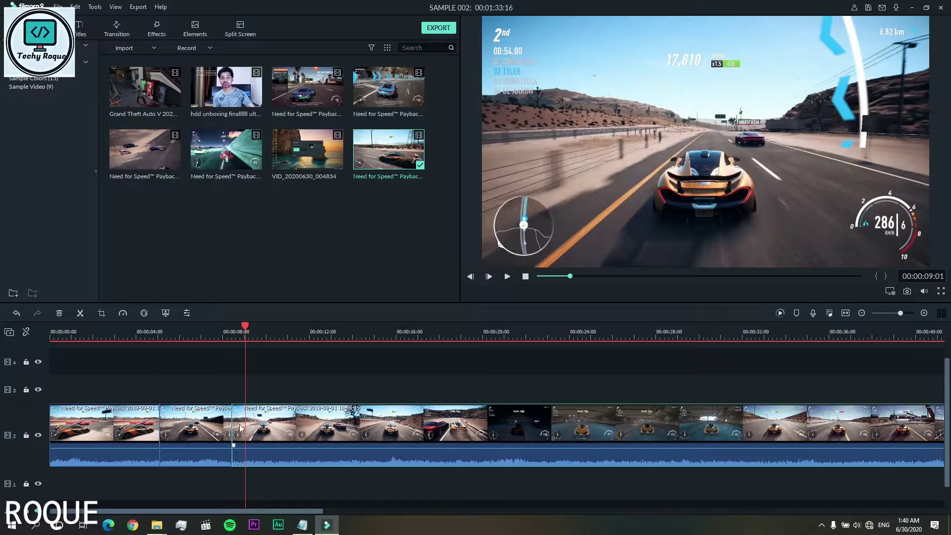
right_click(240, 426)
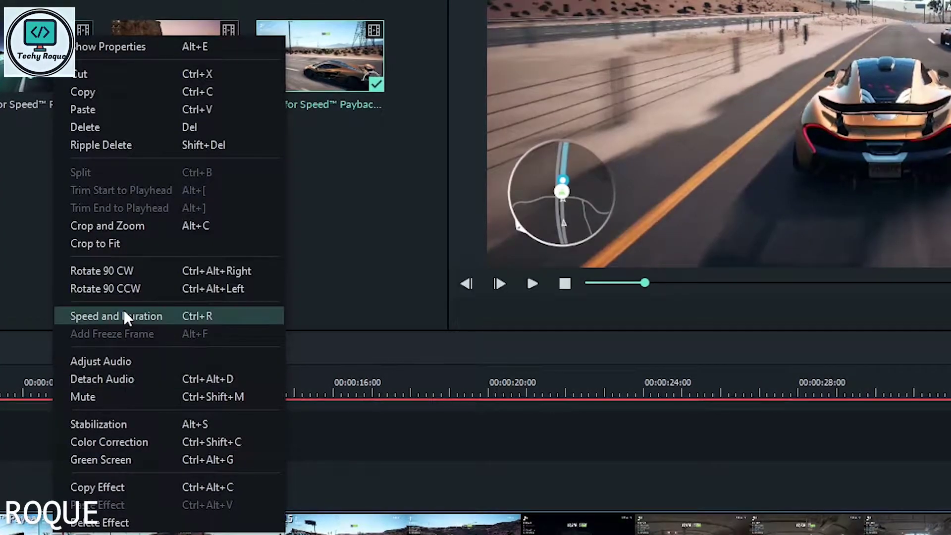
click(123, 315)
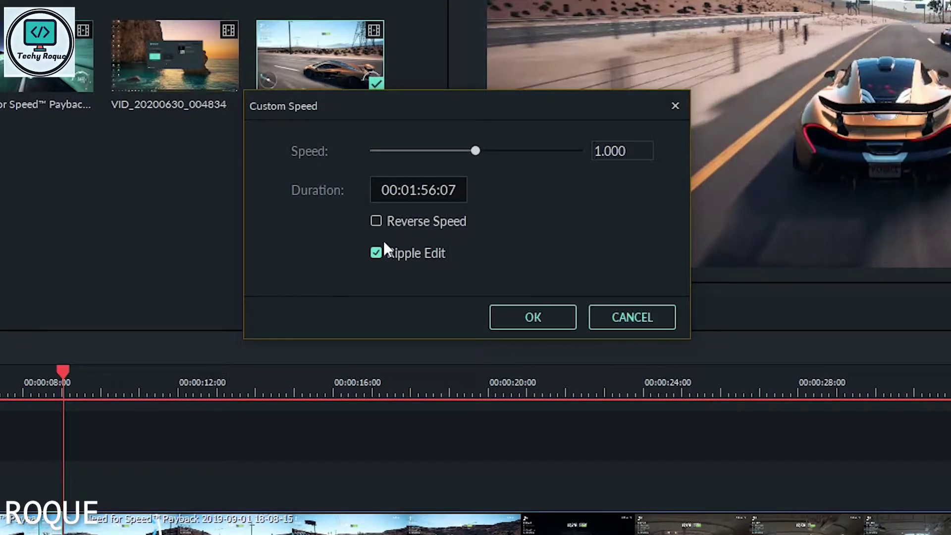
click(539, 320)
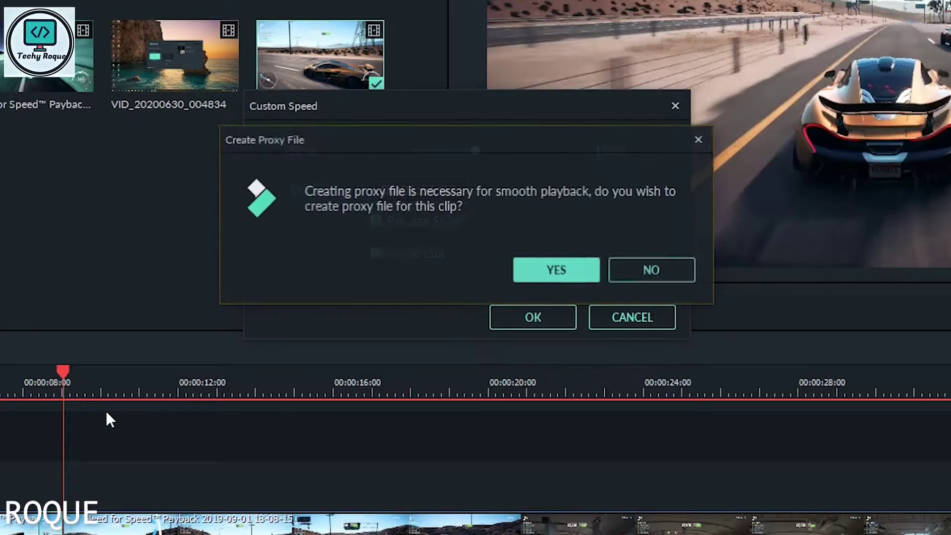
click(557, 277)
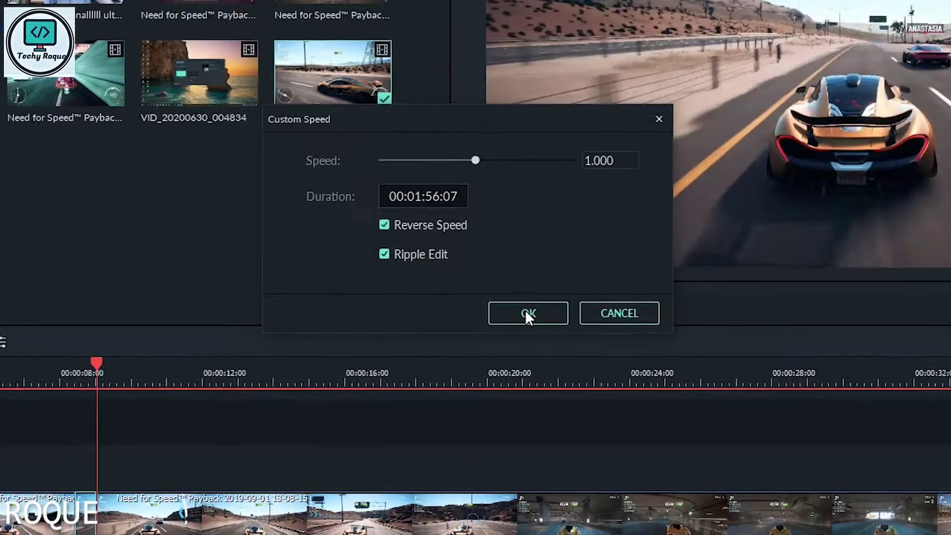
click(530, 314)
click(532, 282)
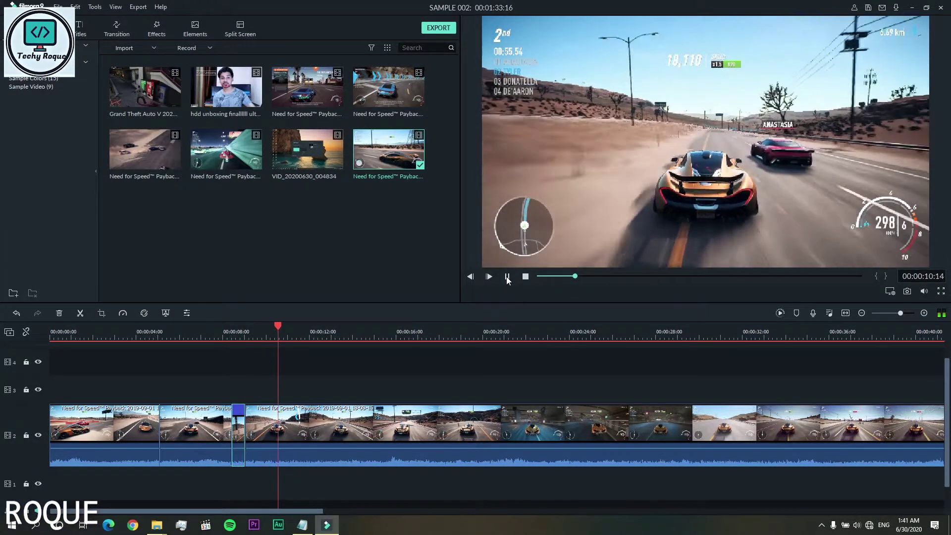
key(space)
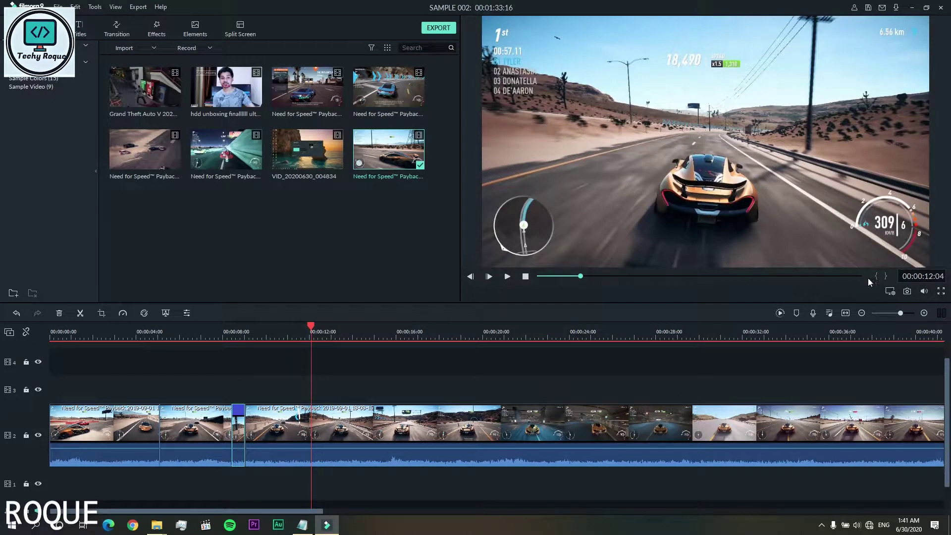
Add a timeline marker at 00:00:14:17 and place the playhead at 00:00:15:08
drag(372, 328, 367, 327)
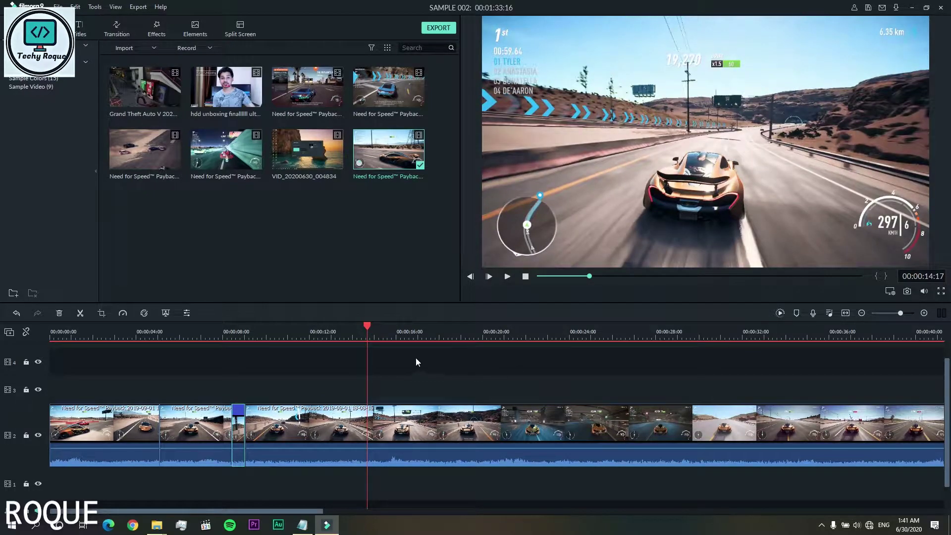
click(381, 330)
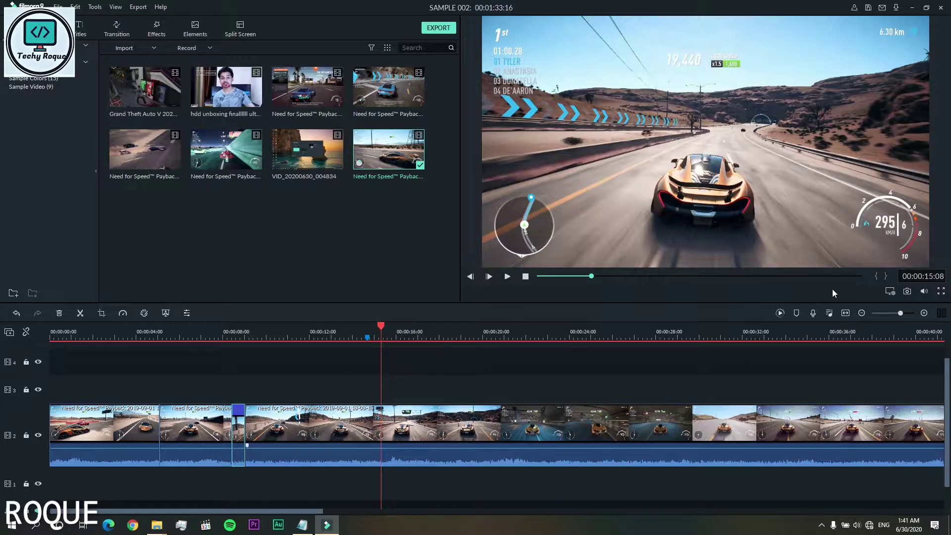
Set the audio recording device to Microphone (Realtek High Definition Audio) with Mute off, and close the recorder without recording
click(814, 313)
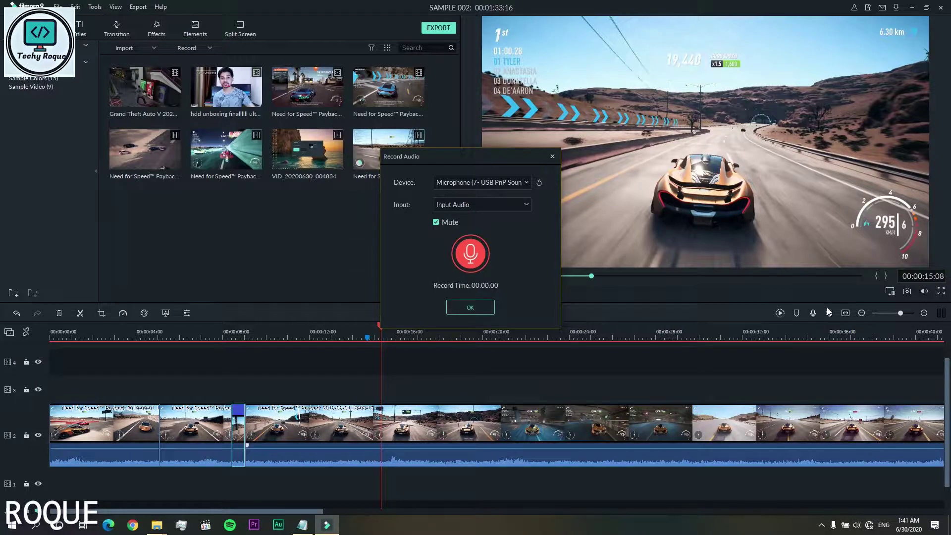
click(492, 183)
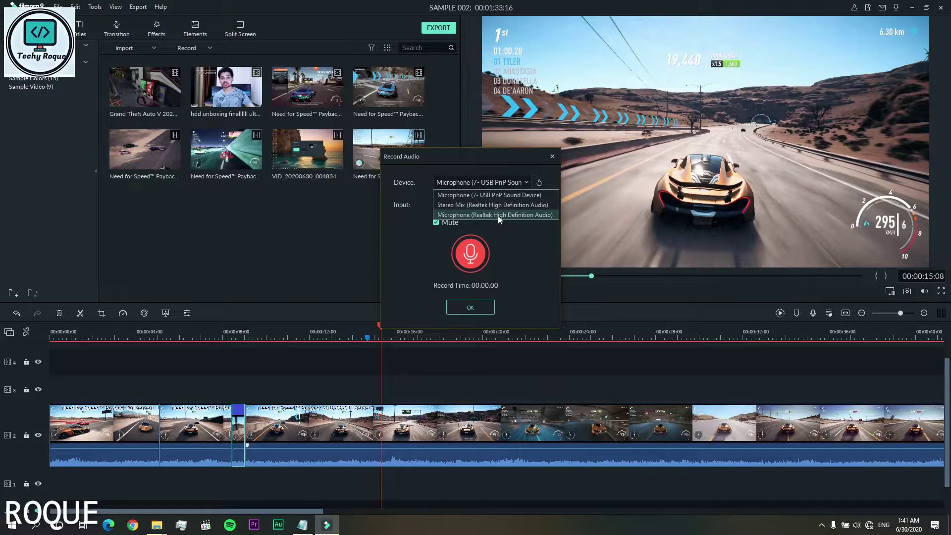
click(506, 216)
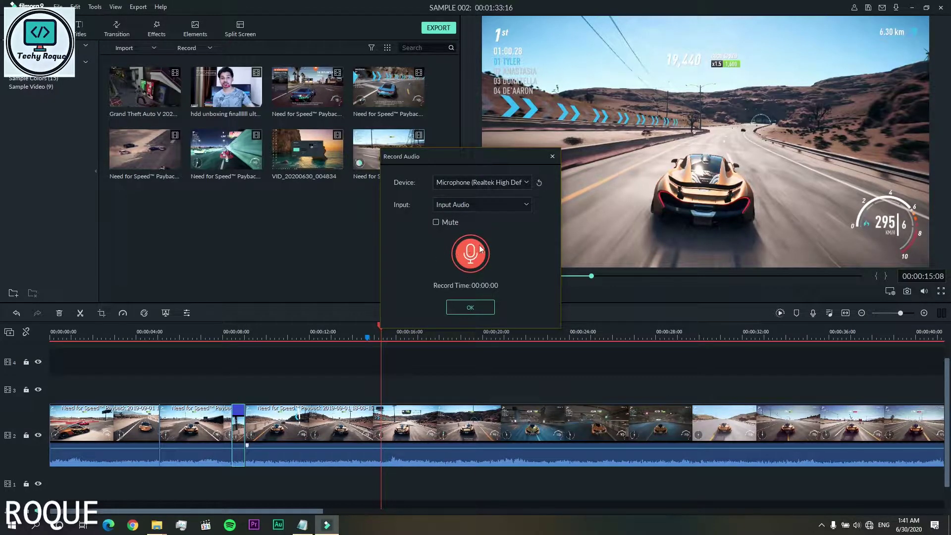
click(552, 157)
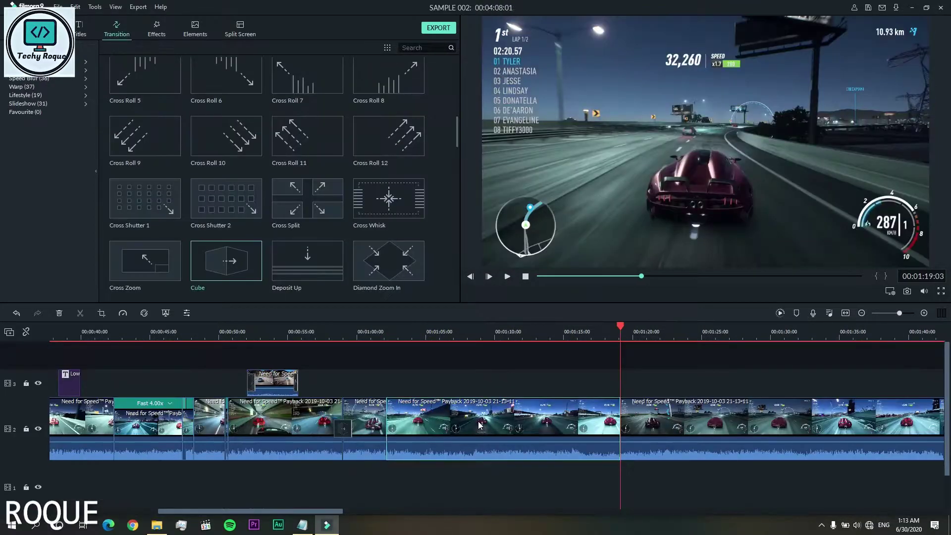
Crop the selected clip to a 428 x 241 area around the speedometer and play back the result
key(alt+c)
drag(298, 122, 528, 226)
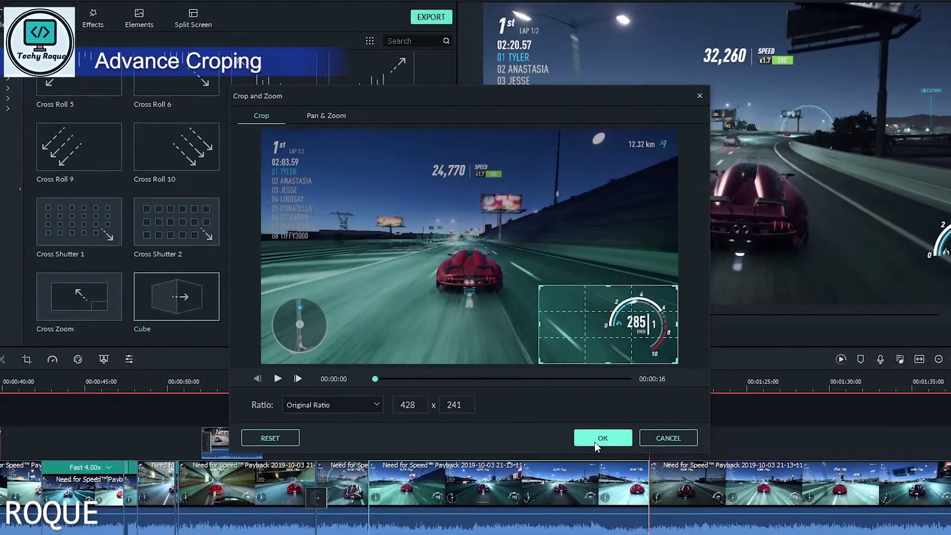
click(581, 378)
click(373, 384)
click(513, 315)
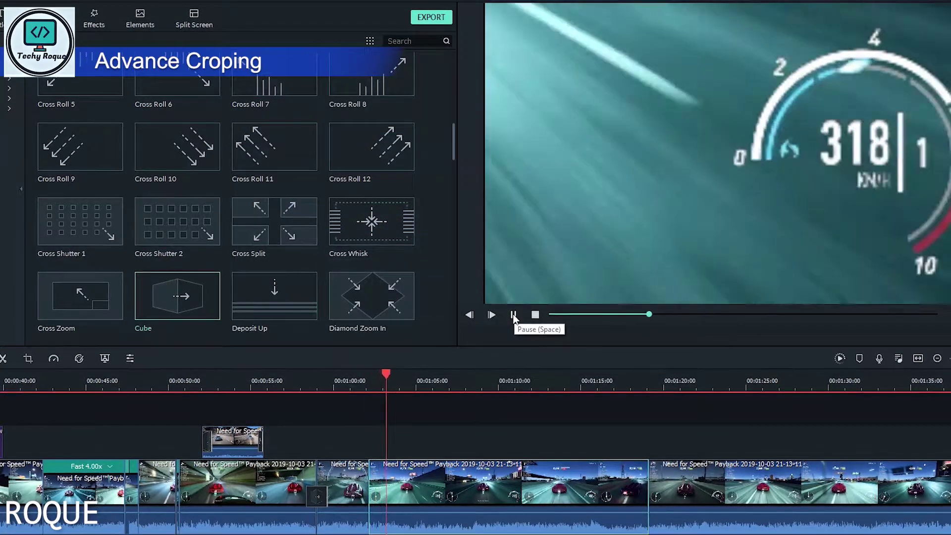
Set the Pan & Zoom start frame of the split-off clip to about 366 x 206 around the speedometer
key(alt+c)
click(328, 116)
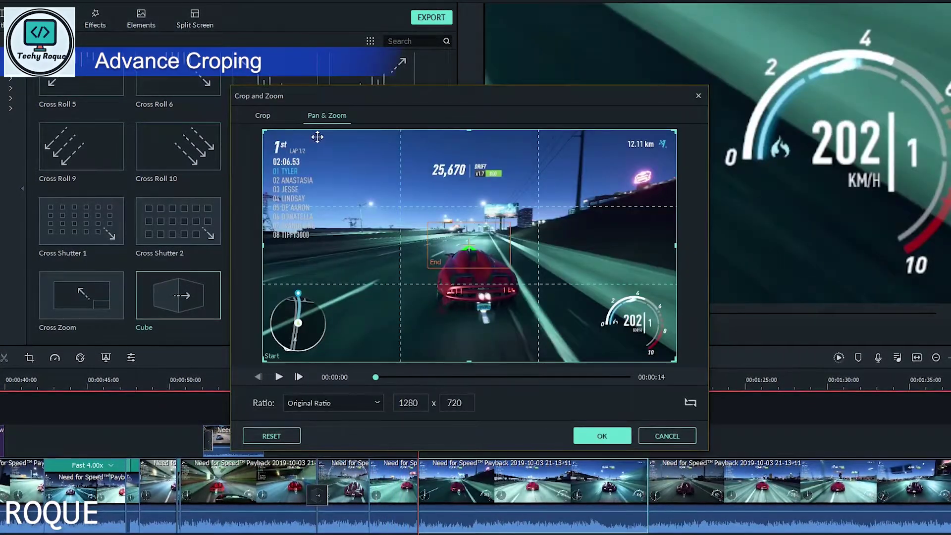
click(460, 243)
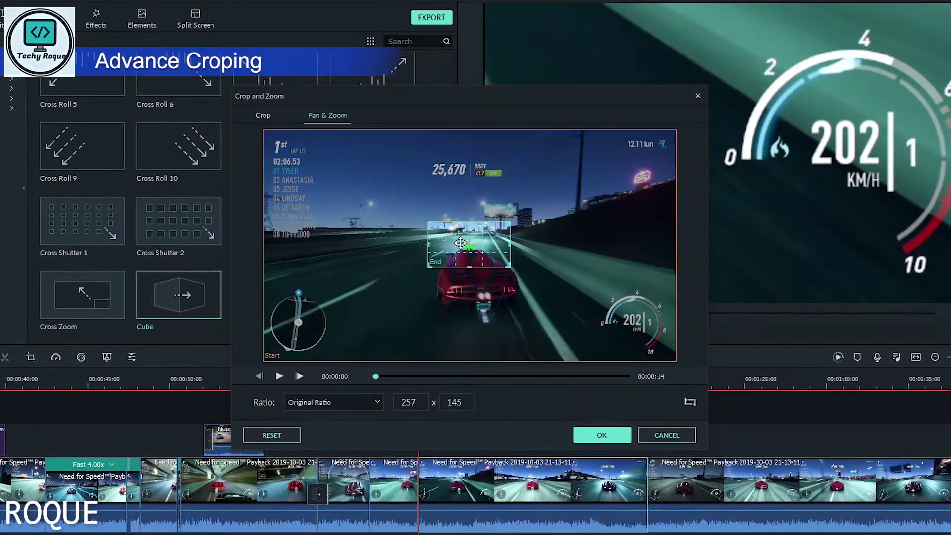
click(369, 239)
drag(268, 132, 558, 253)
drag(620, 308, 619, 299)
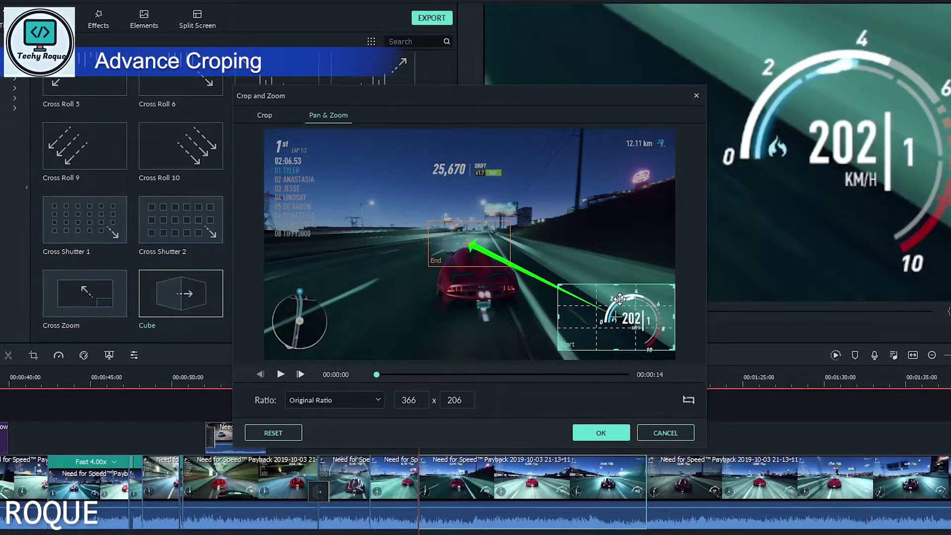
Enlarge the Pan & Zoom end frame to the full 1280 x 720 picture, preview the motion and apply it
click(488, 238)
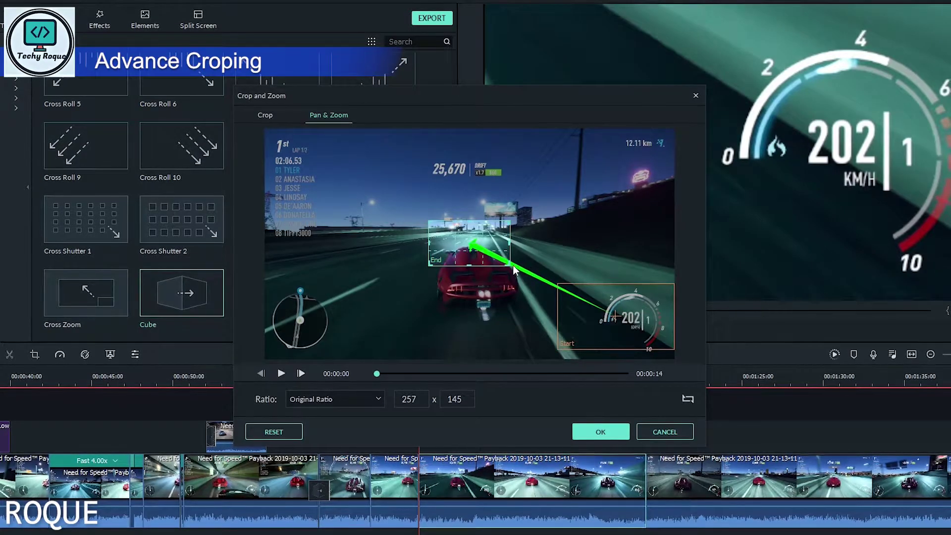
drag(510, 259, 683, 368)
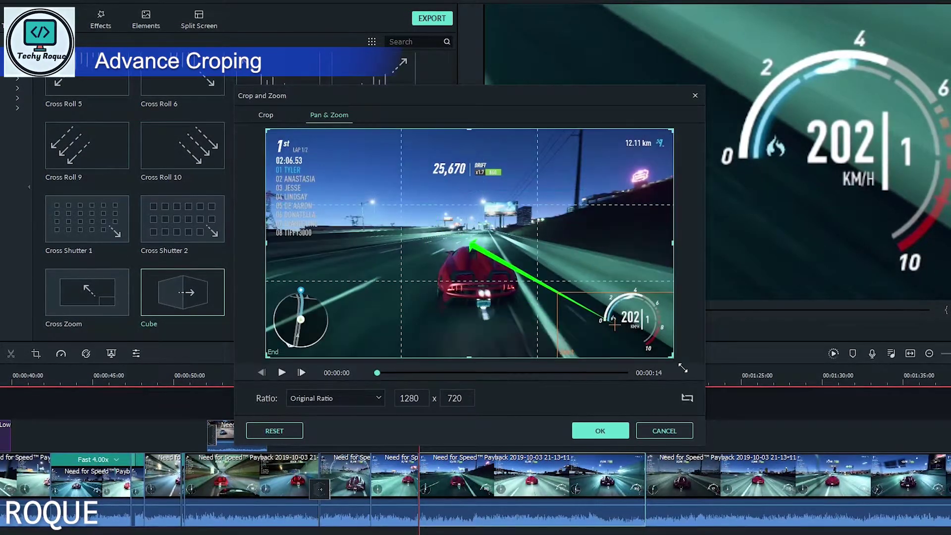
click(282, 372)
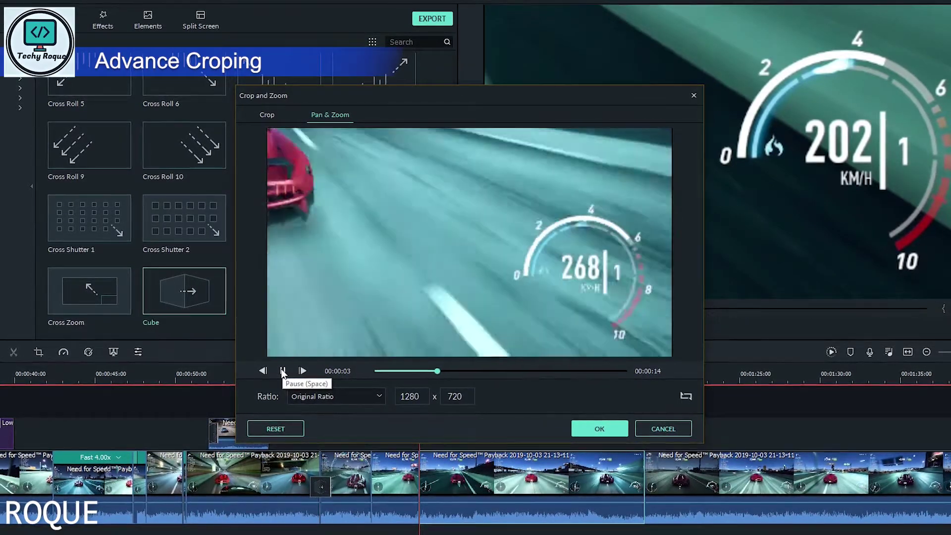
click(599, 428)
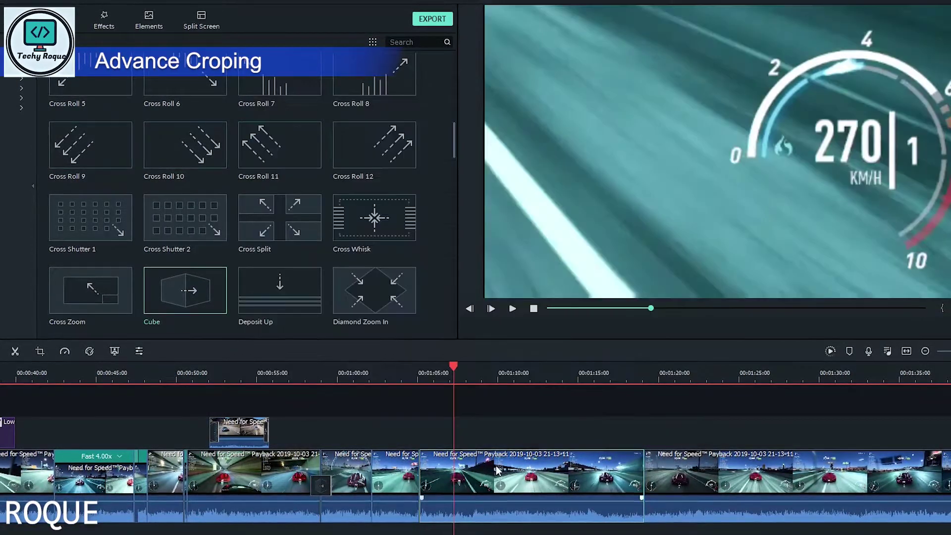
Split the clip at the playhead and enlarge the crop of the part after it to the full picture
click(41, 350)
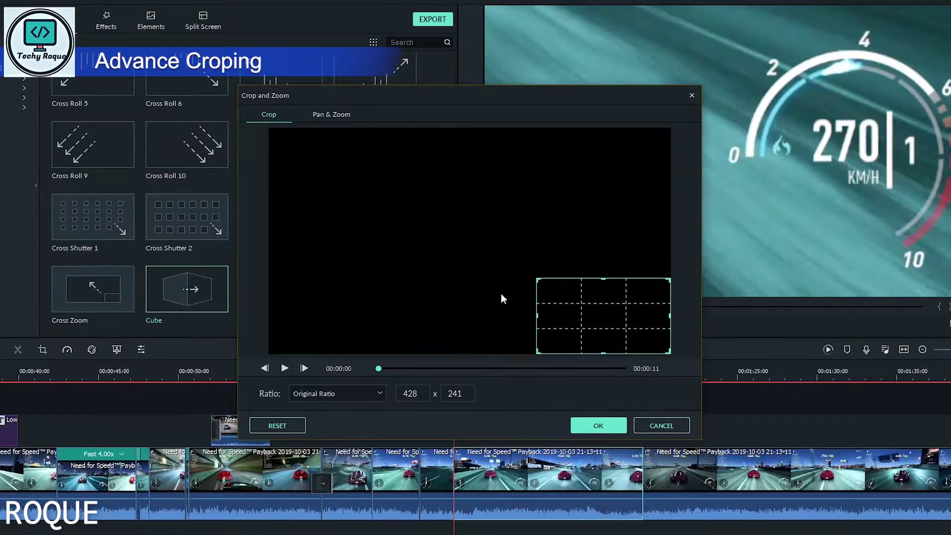
drag(538, 281, 269, 129)
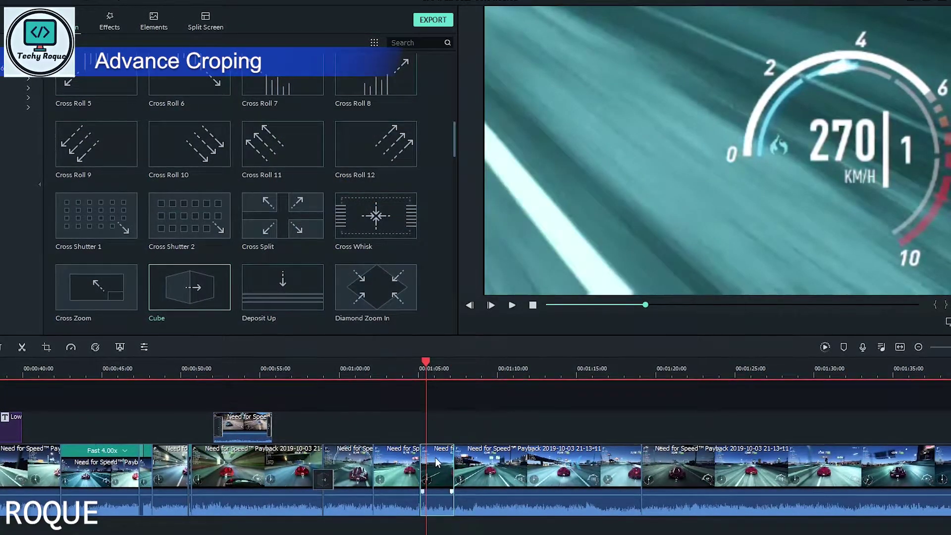
Apply Pan & Zoom to the short speedometer segment, from the 428 x 241 start frame to a full 1280 x 720 end frame, and preview it
click(47, 347)
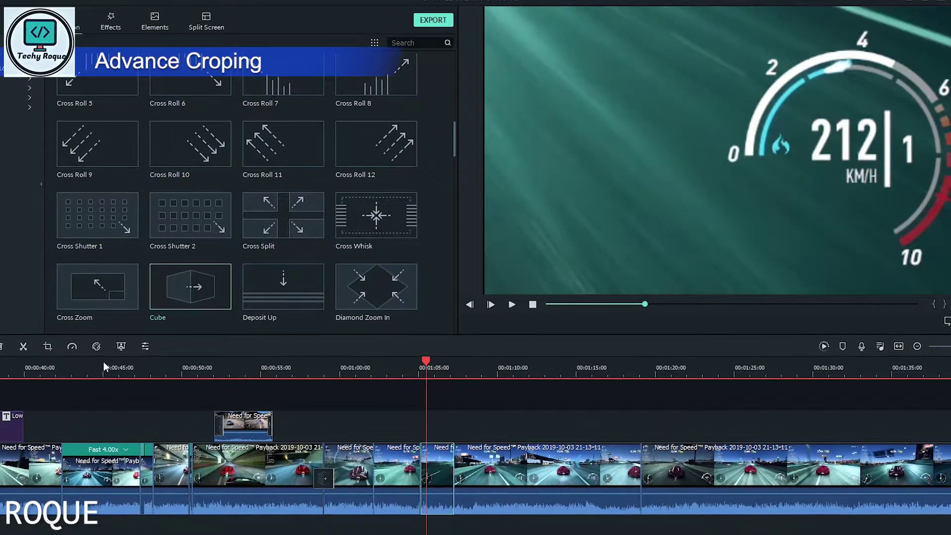
click(332, 114)
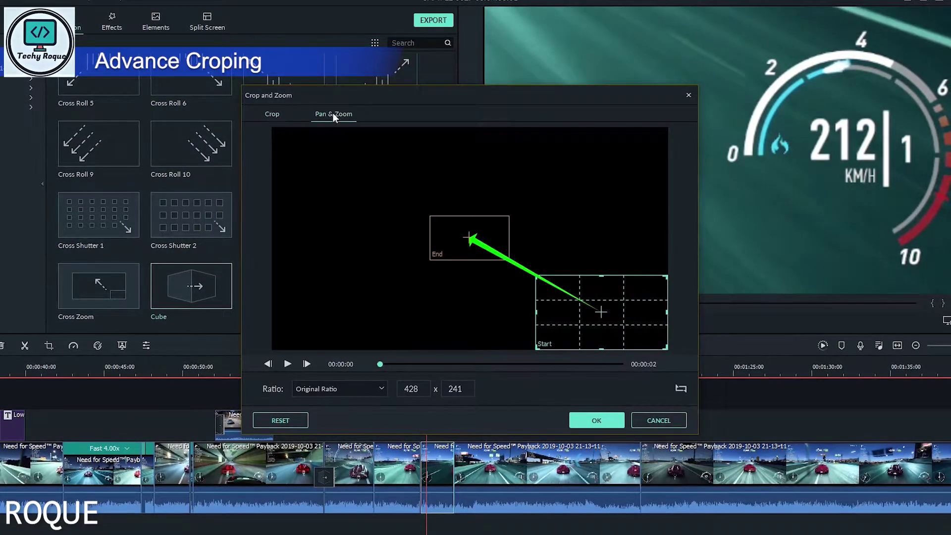
click(506, 253)
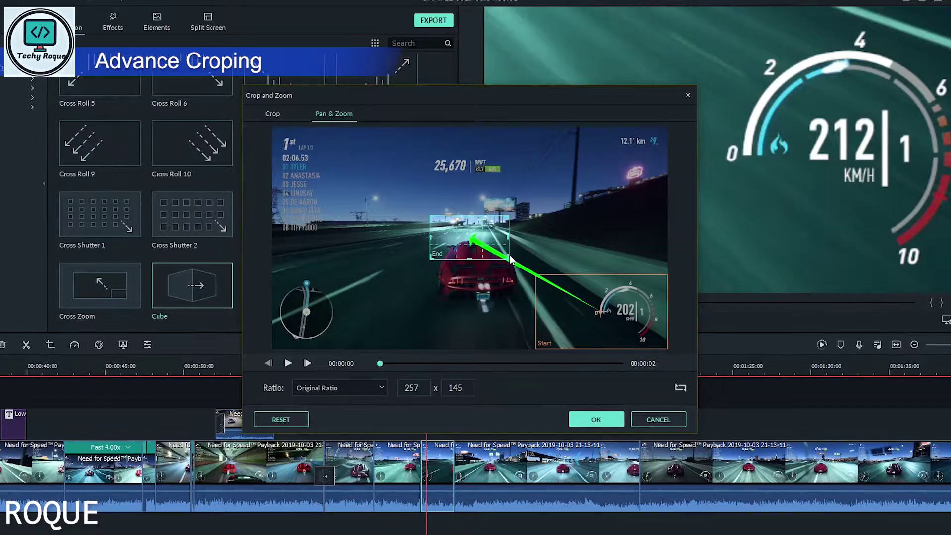
drag(506, 253, 519, 336)
drag(590, 303, 666, 347)
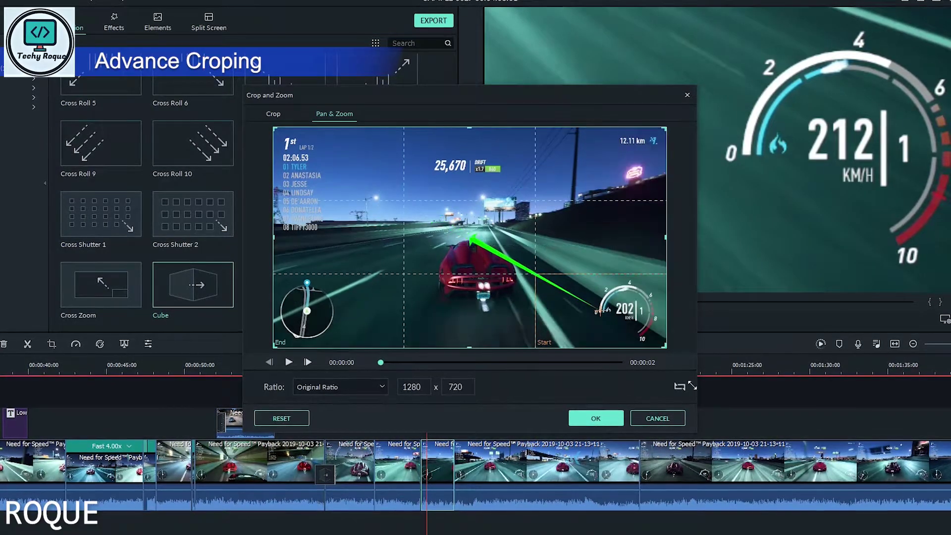
click(288, 362)
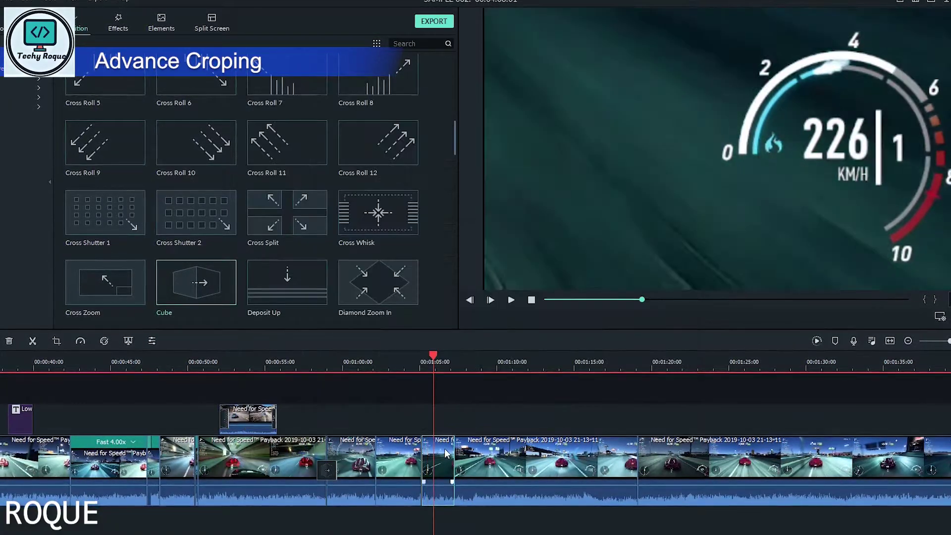
Split the speedometer segment at the playhead and reset the crop of the part after the cut
key(ctrl+b)
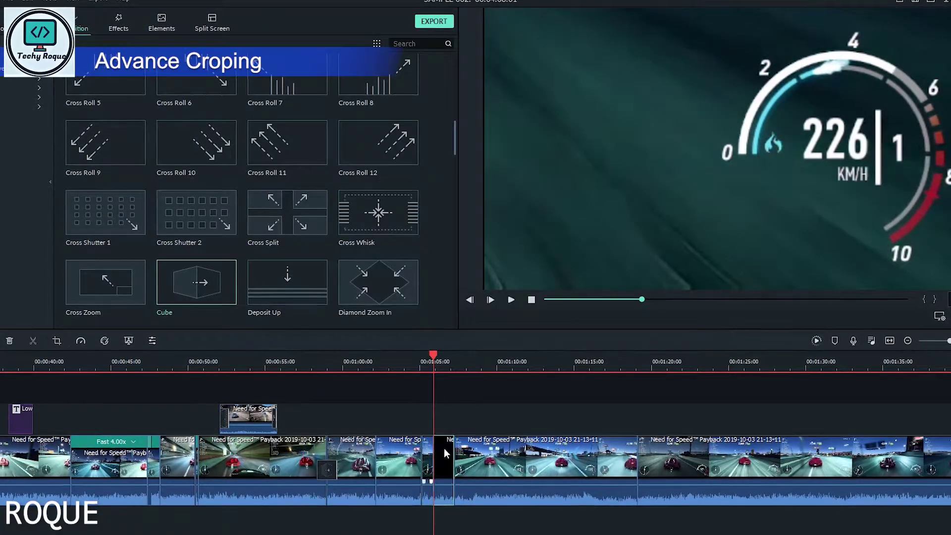
click(57, 341)
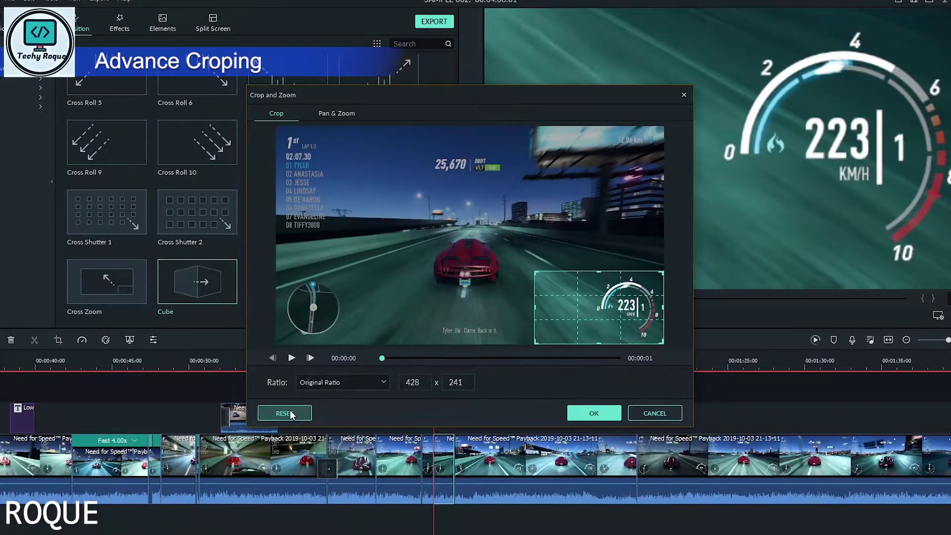
click(297, 407)
click(593, 413)
Apply Pan & Zoom to the short part before the cut, from the speedometer to the full 1280 x 720 frame, and preview it
click(428, 449)
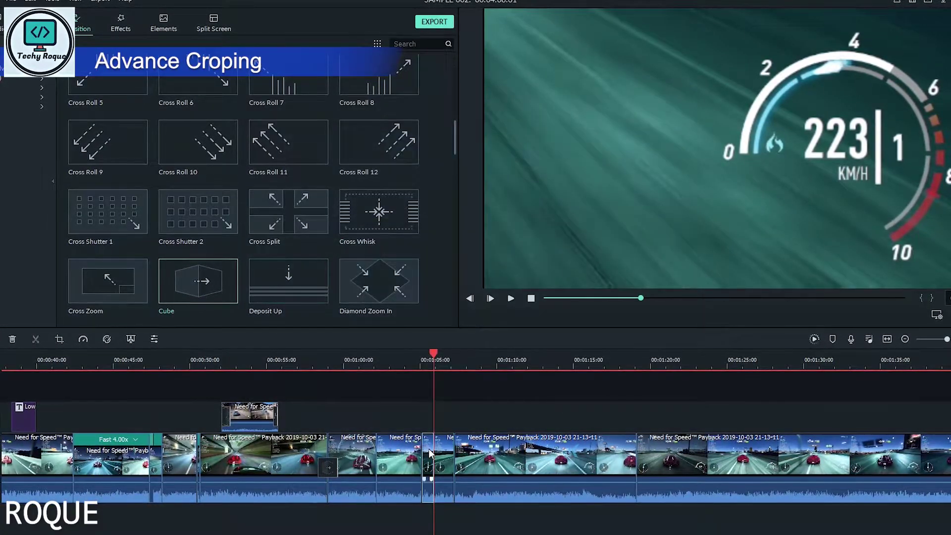
key(alt+c)
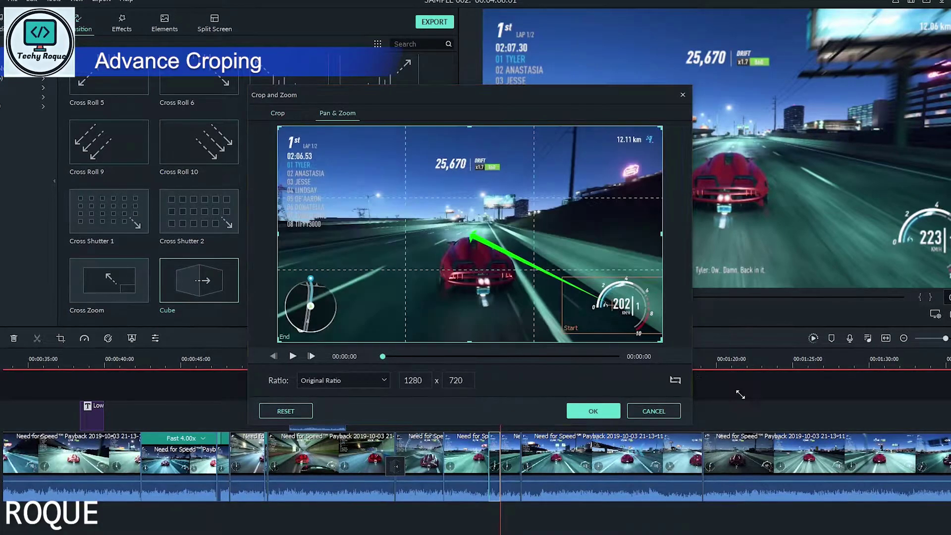
click(594, 411)
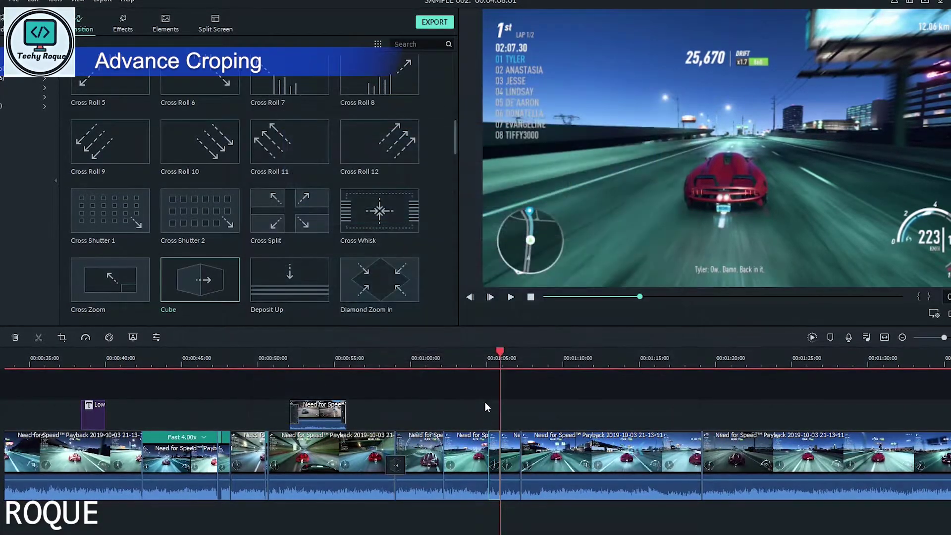
click(512, 297)
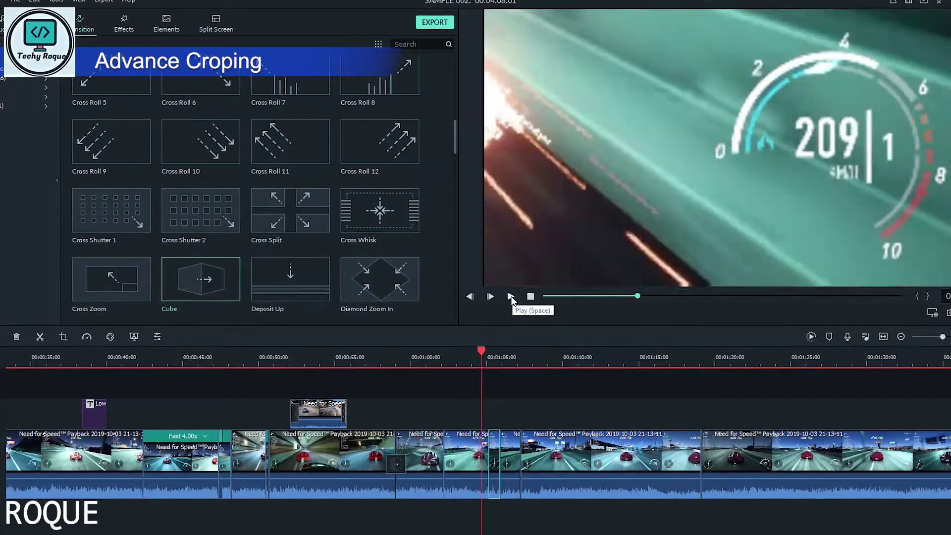
click(511, 296)
click(511, 296)
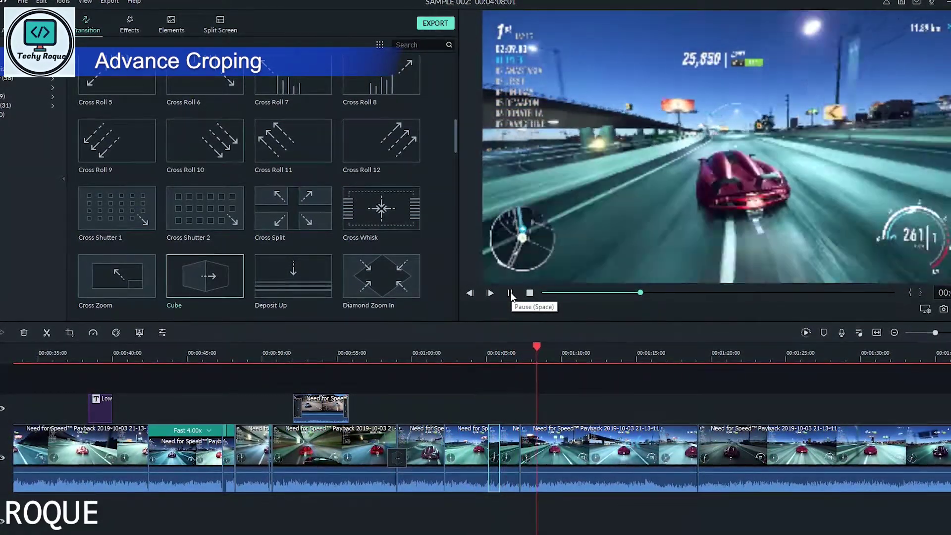
click(510, 293)
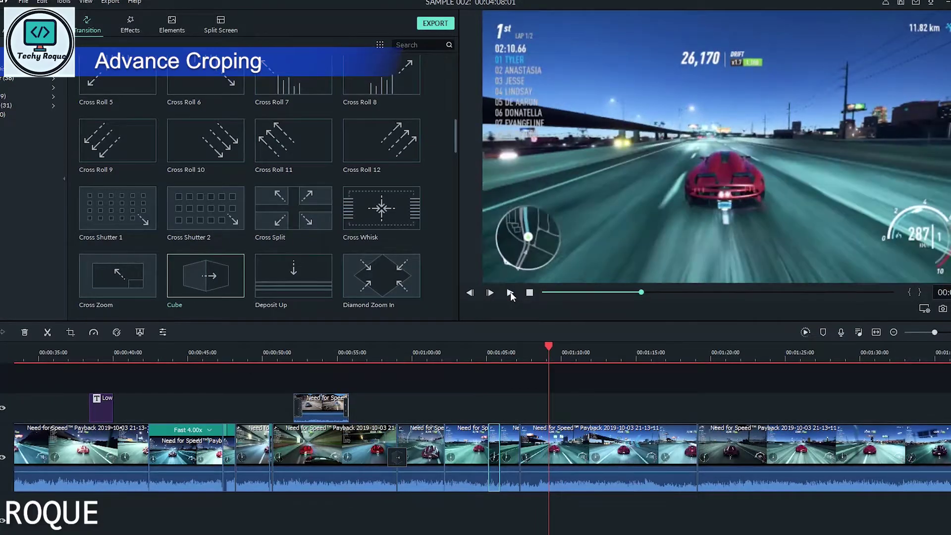
click(923, 307)
mouse_move(907, 336)
click(861, 348)
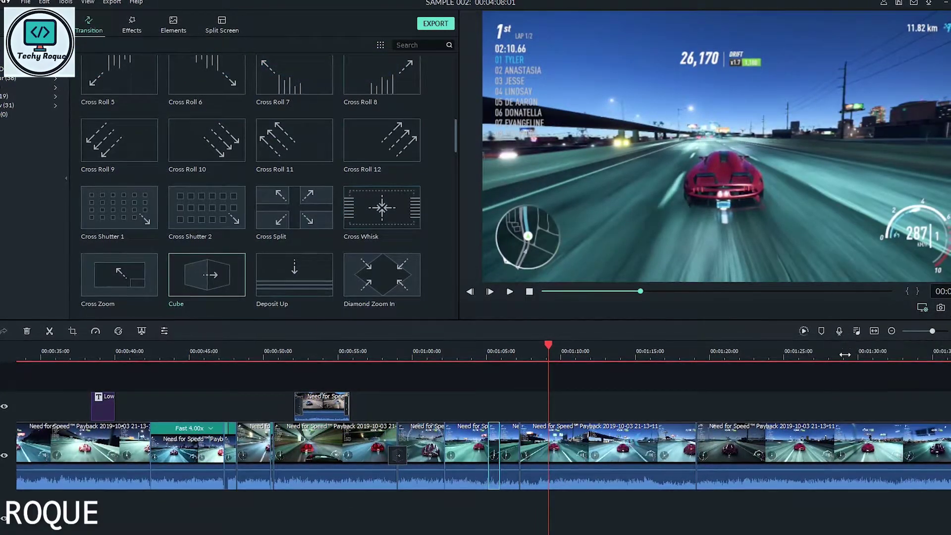
Cut out a short segment just before 00:01:10:00 by splitting the clip at the playhead and again slightly further on
click(596, 442)
key(ctrl+b)
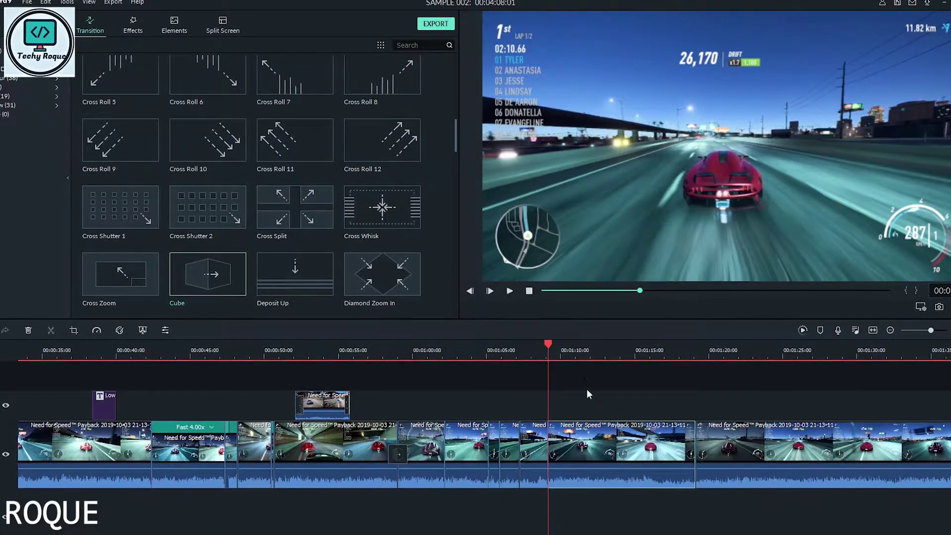
drag(546, 346, 559, 340)
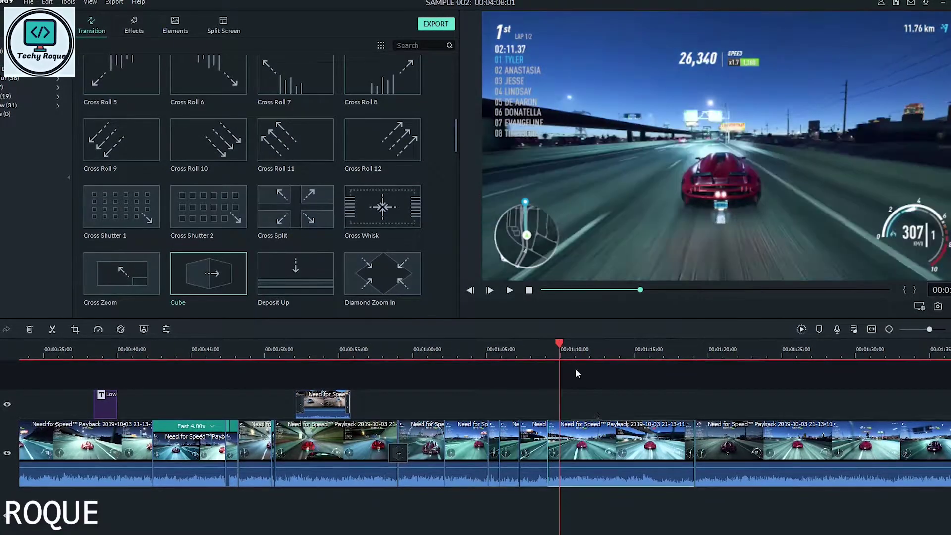
key(ctrl+b)
Apply Pan & Zoom to the new short segment, starting at the full 1280 x 720 frame and ending on a small frame around the speedometer, and preview it
double_click(554, 440)
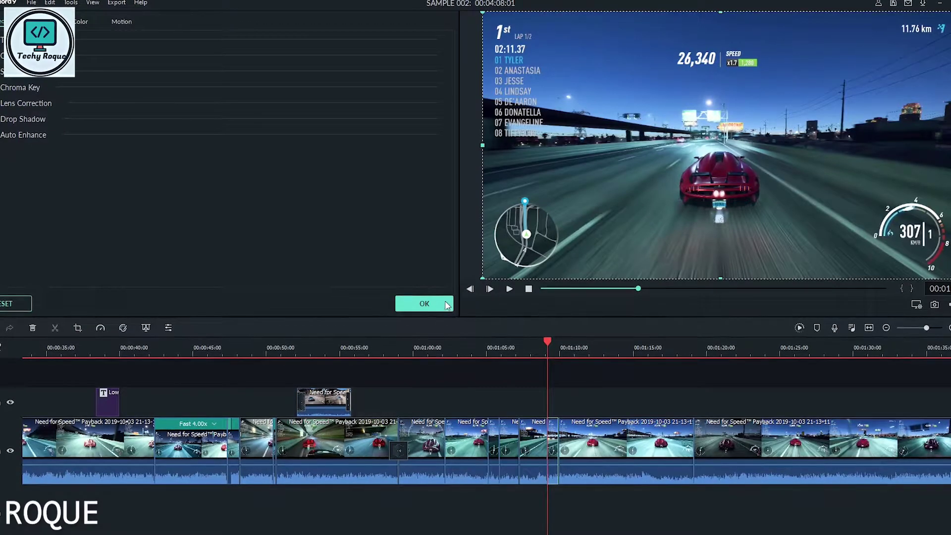
key(alt+c)
click(349, 117)
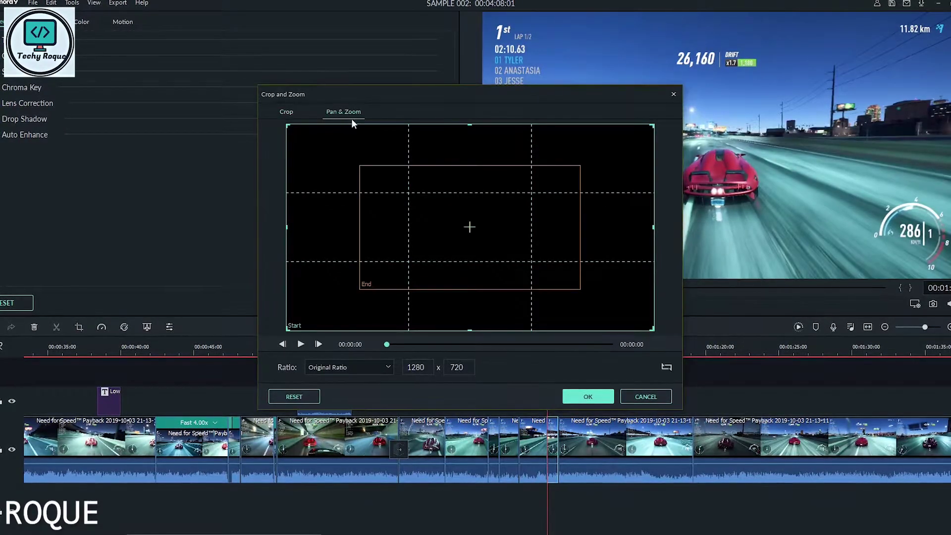
click(388, 181)
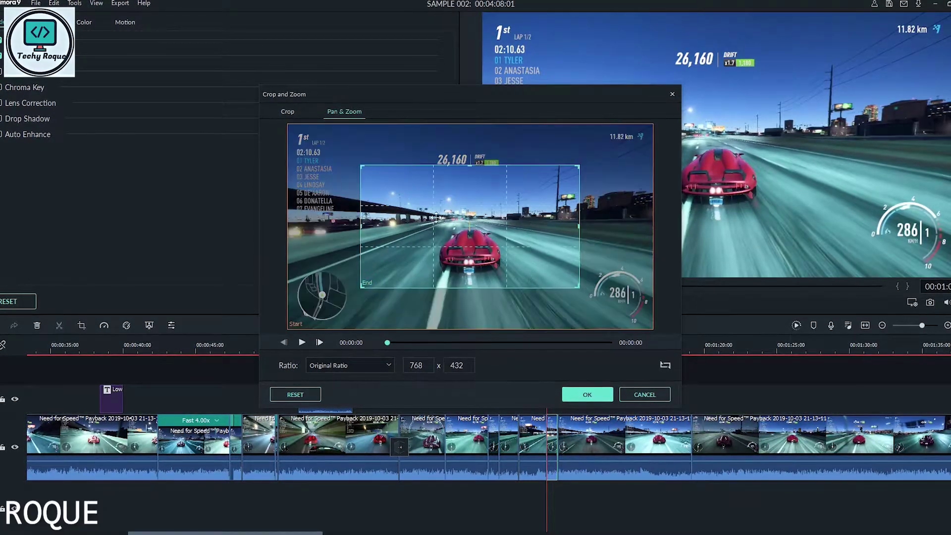
drag(359, 164, 629, 317)
drag(435, 209, 563, 278)
click(587, 392)
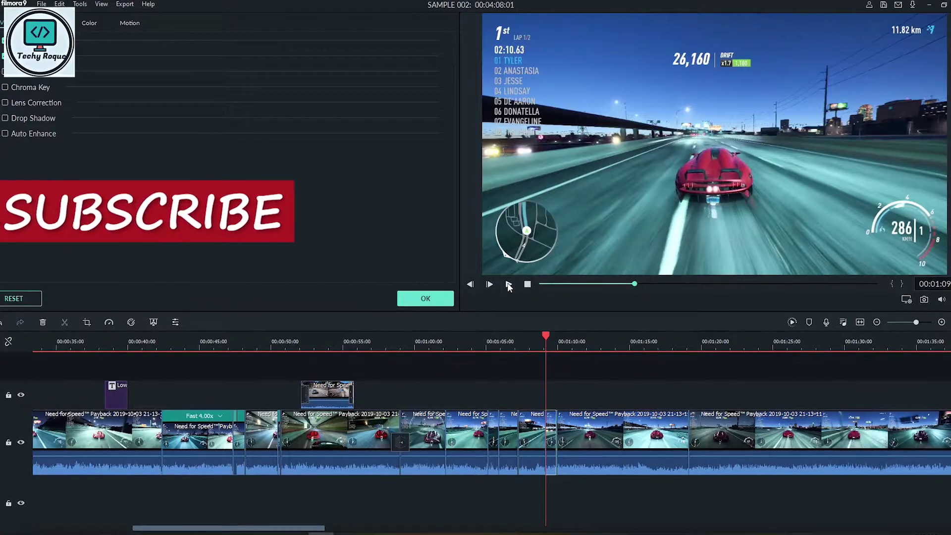
click(509, 284)
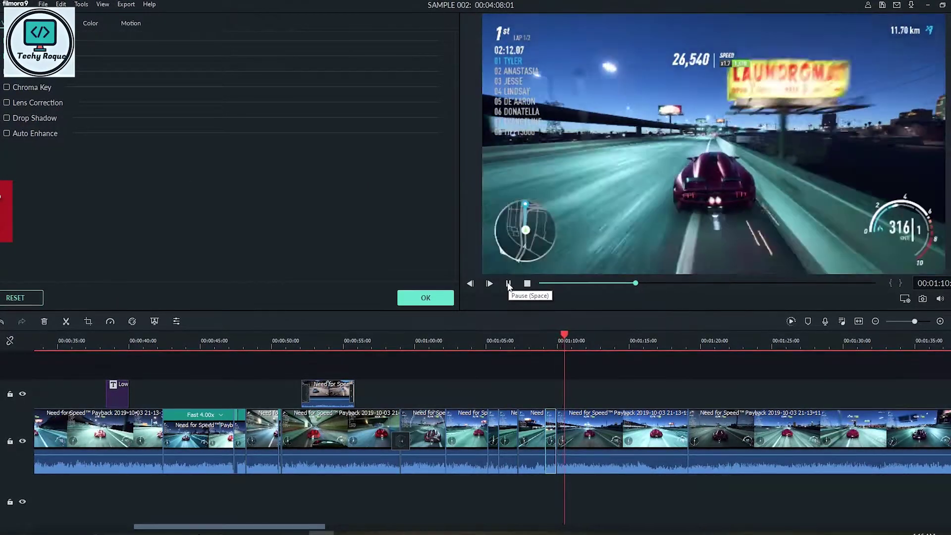
click(508, 285)
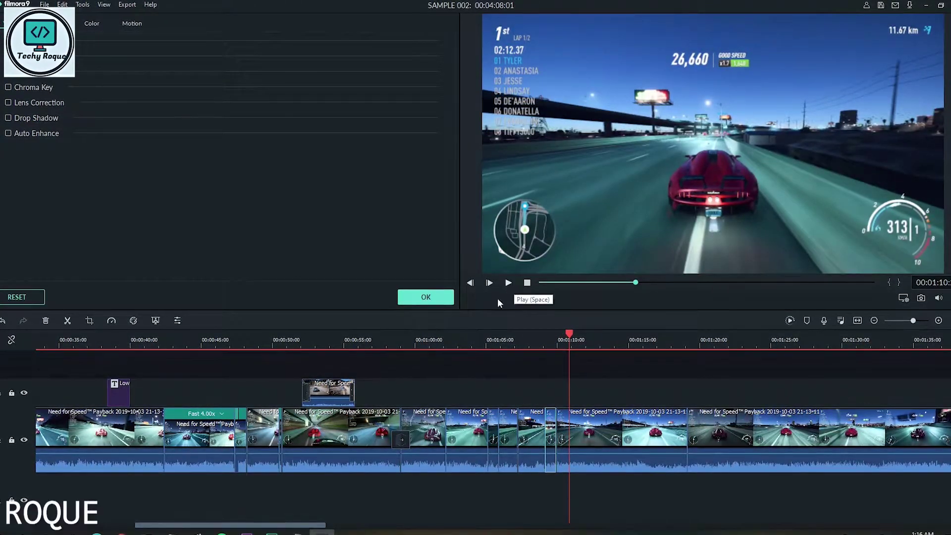
Select the edited clips in the early part of the timeline, including the overlays, and move the playhead back to about 00:00:28
scroll(196, 334, down, 5)
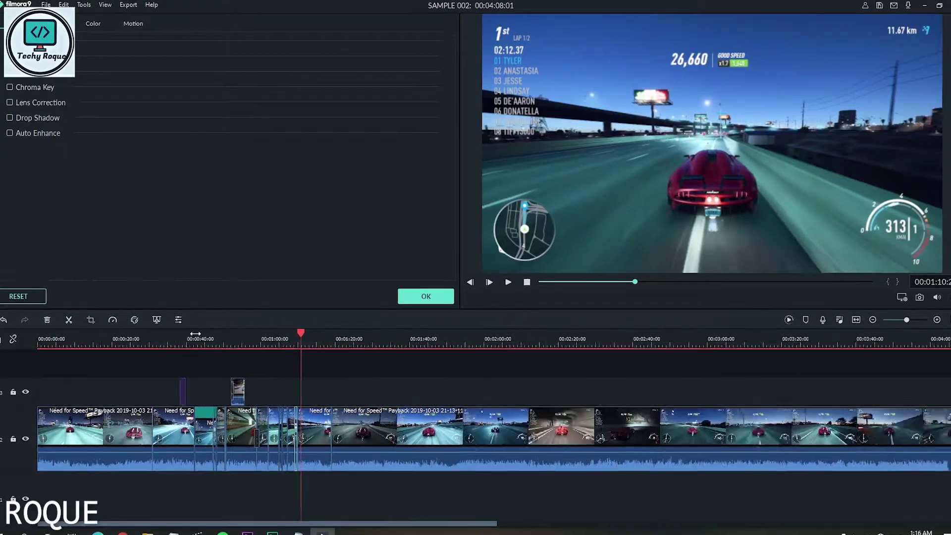
scroll(196, 334, down, 3)
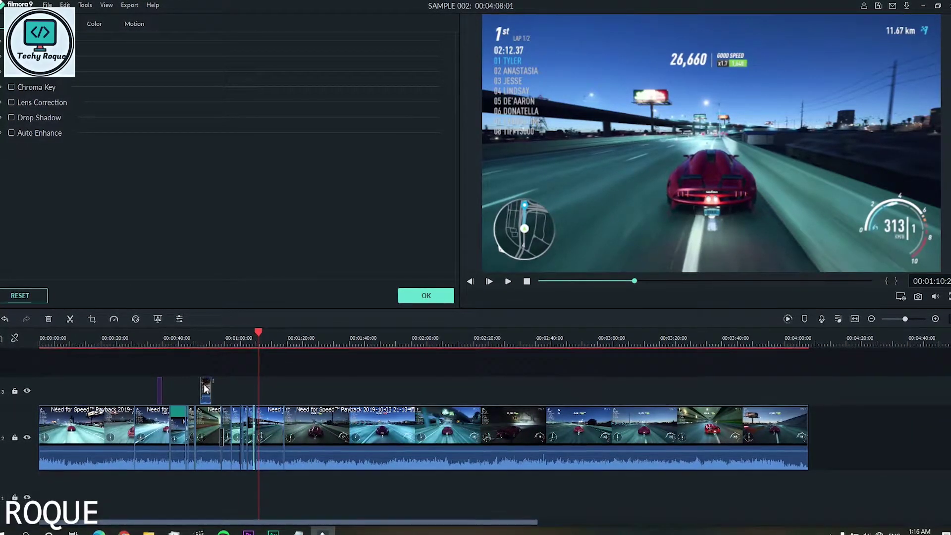
drag(283, 377, 117, 468)
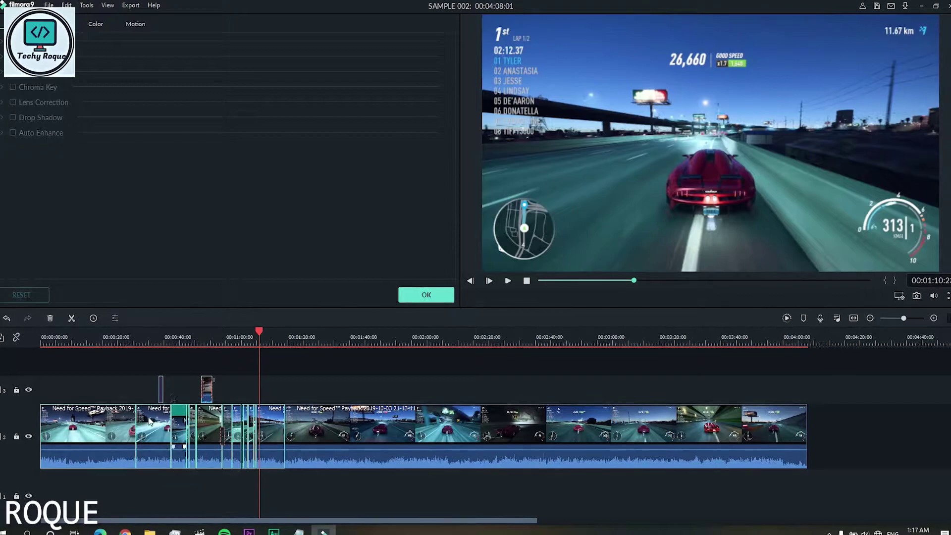
drag(259, 328, 119, 338)
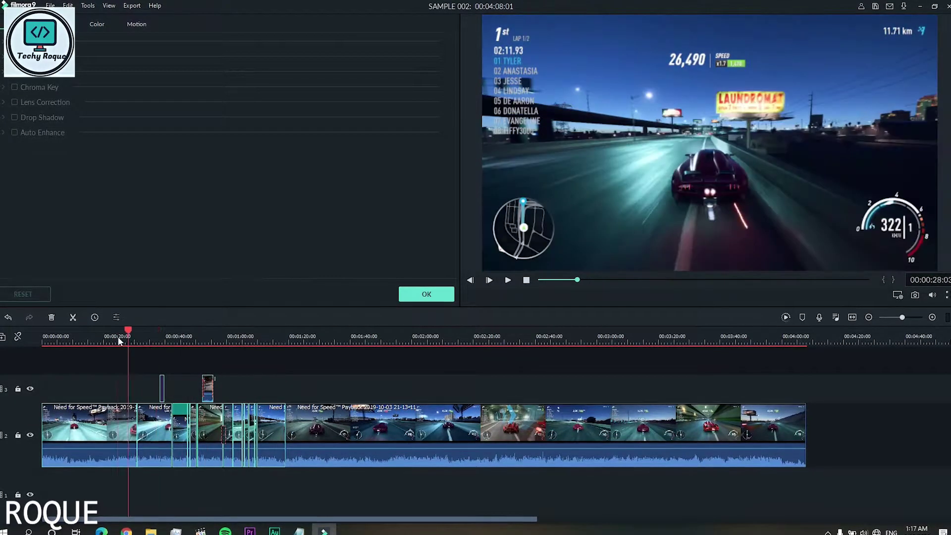
click(421, 295)
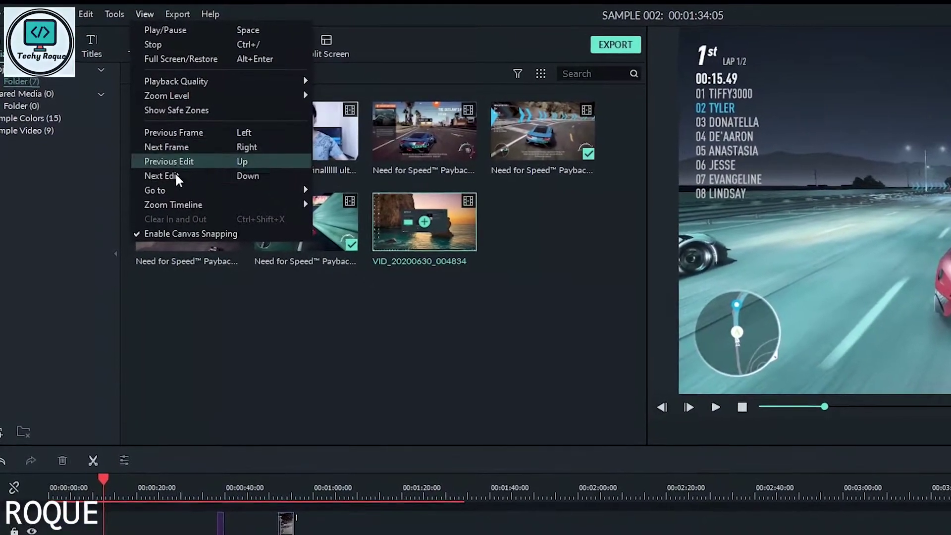
mouse_move(181, 193)
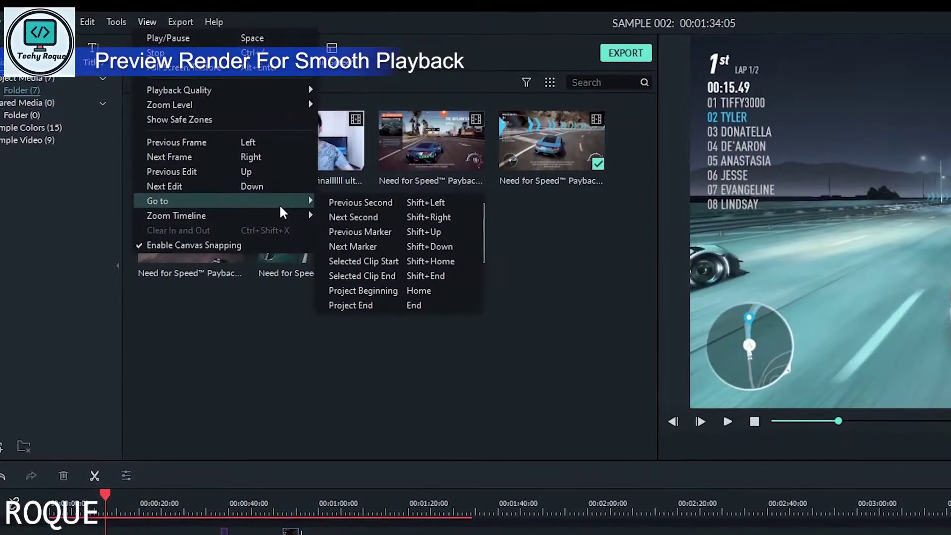
mouse_move(284, 217)
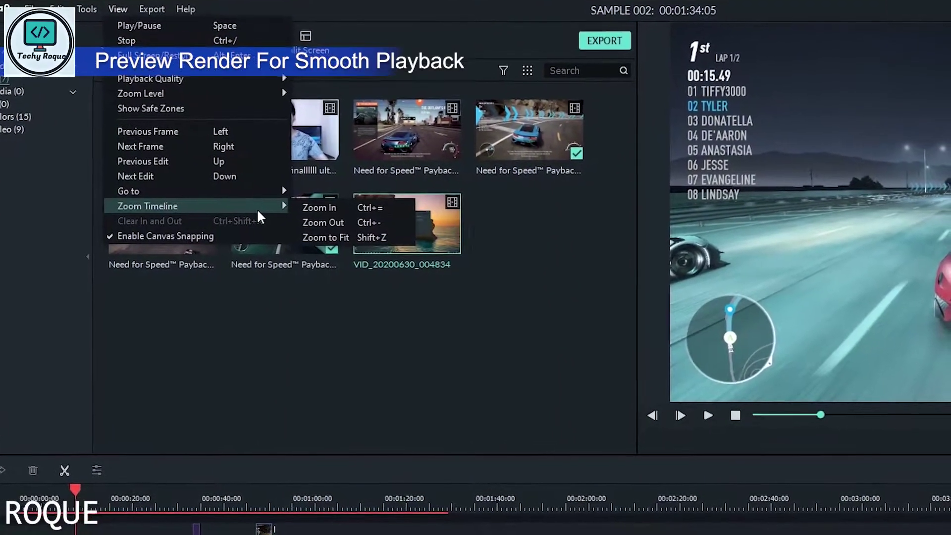
mouse_move(87, 8)
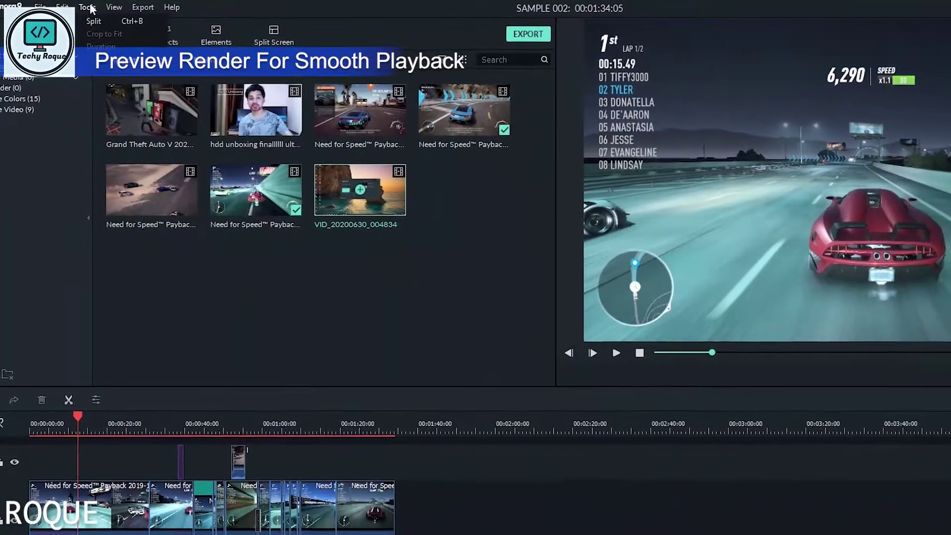
mouse_move(39, 7)
click(120, 196)
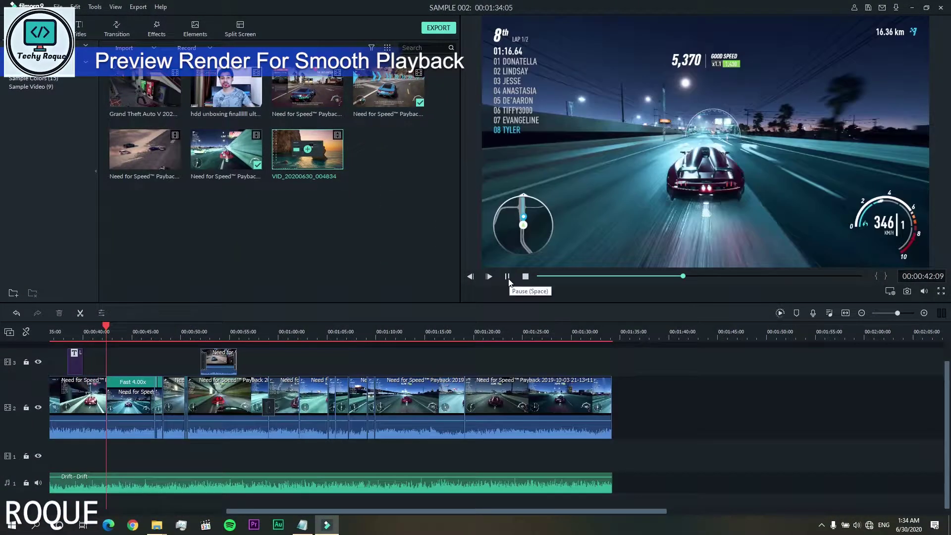
Render a preview of the timeline, playing back the 4.00x speed section before and after to compare its smoothness
click(507, 277)
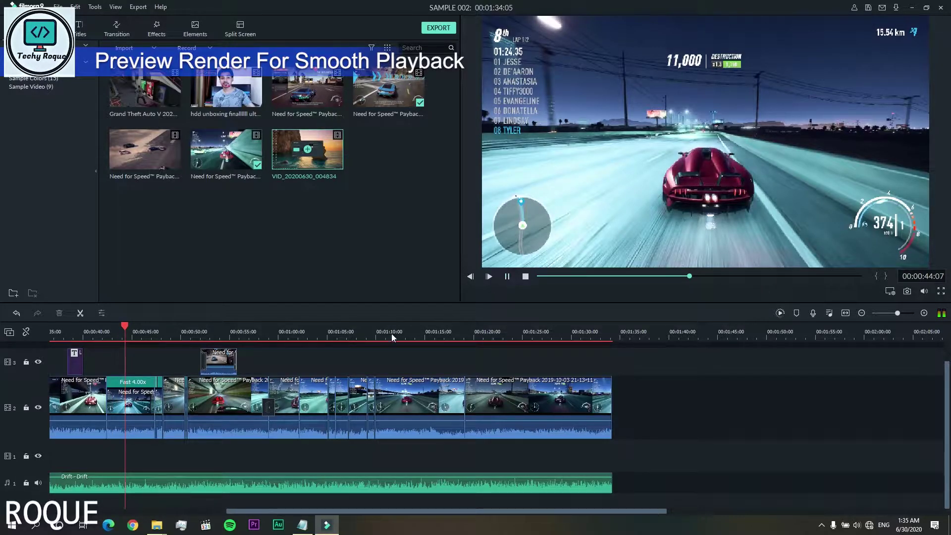
click(128, 397)
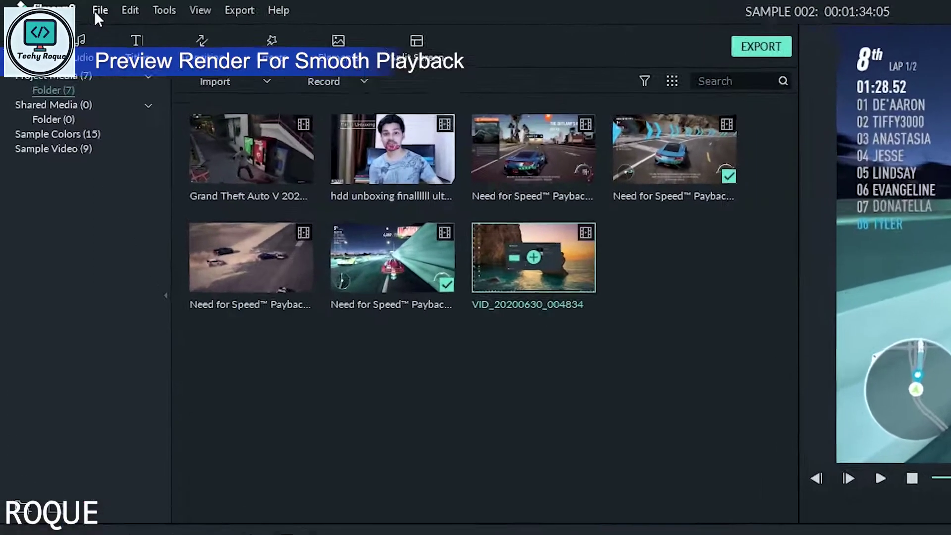
click(58, 6)
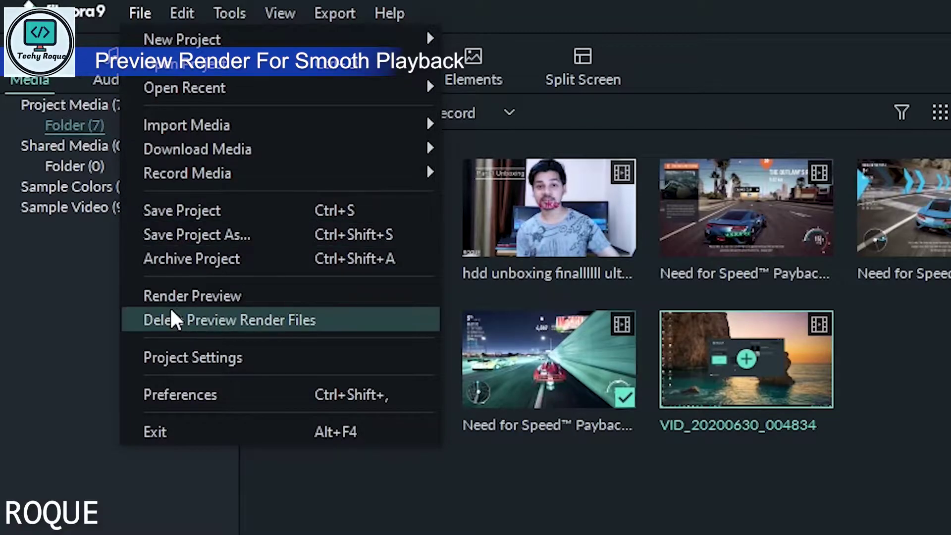
click(209, 296)
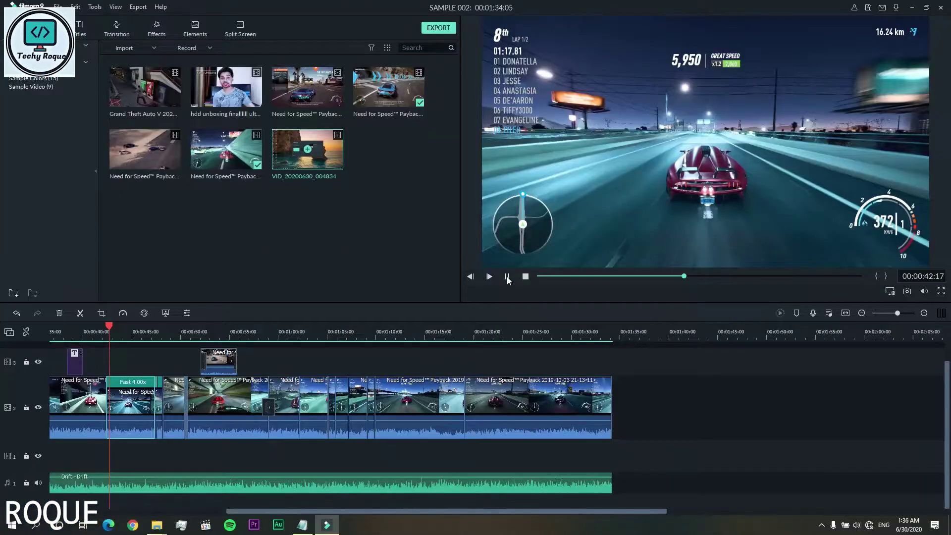
click(507, 277)
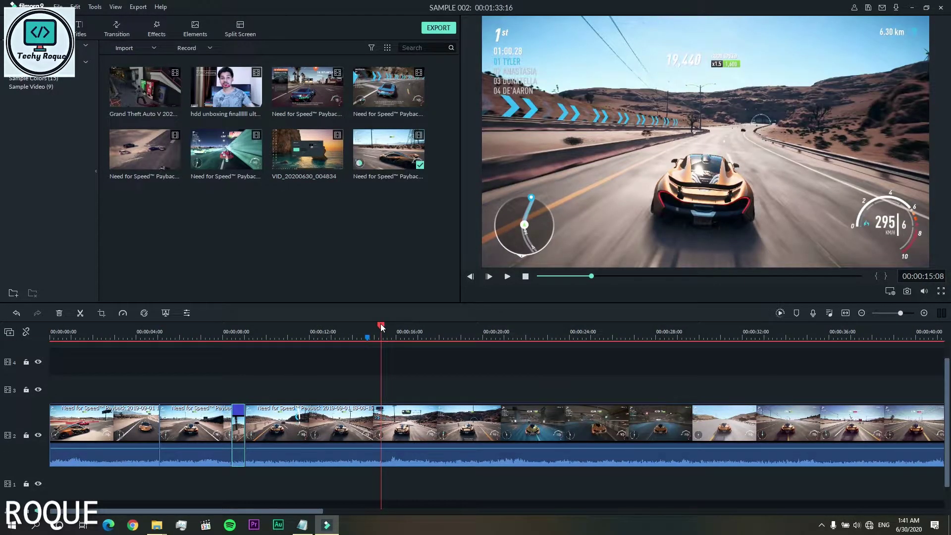
Move the playhead to 00:00:00:18 and detach the audio from the first clip on the timeline
drag(383, 327, 66, 350)
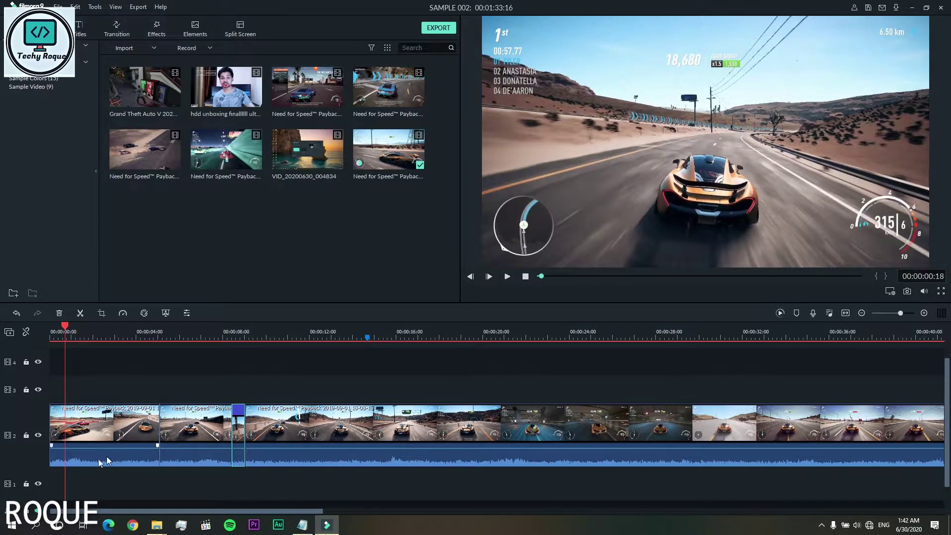
click(114, 435)
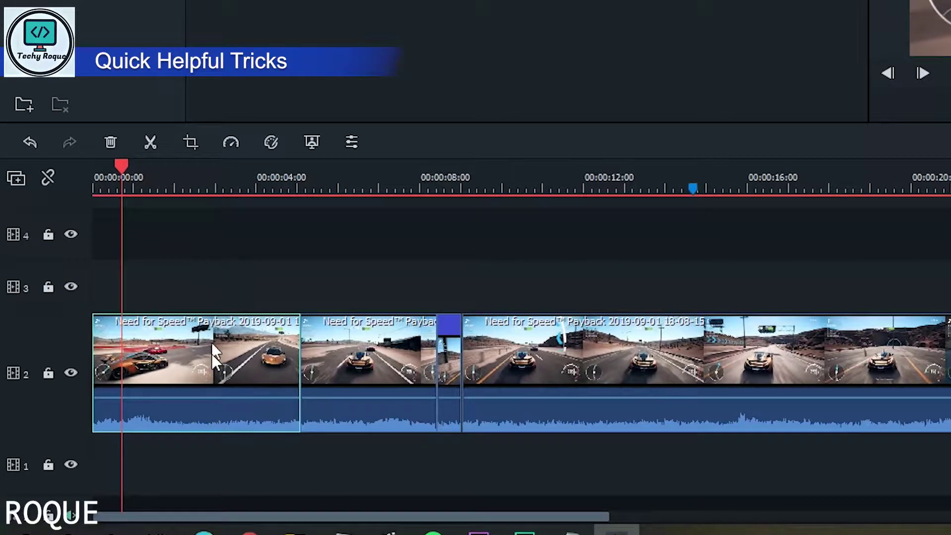
right_click(112, 425)
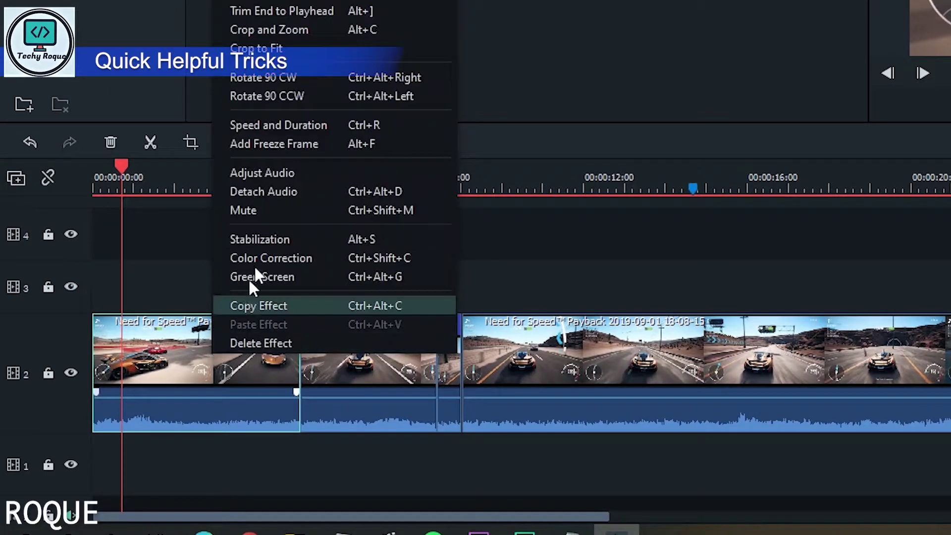
click(332, 189)
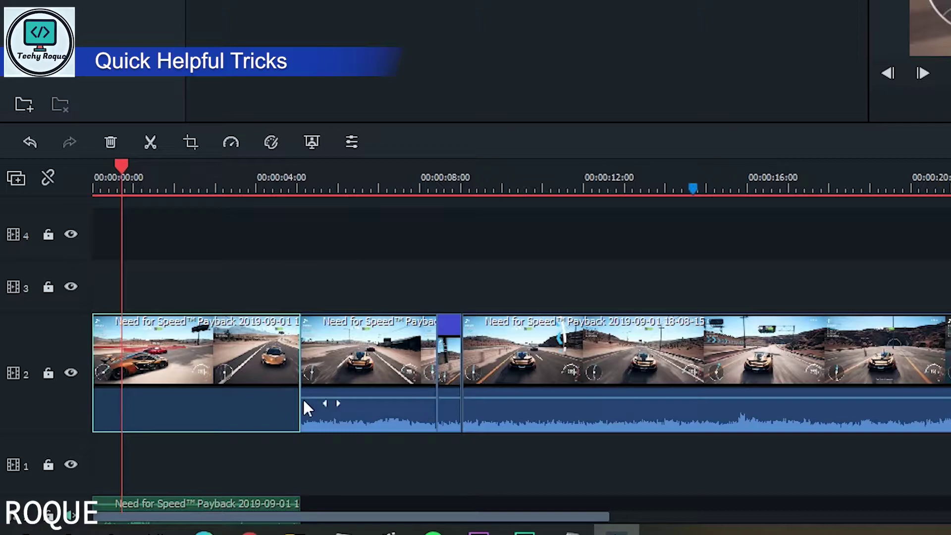
Delete the empty video track below the gameplay clips so they sit directly above the detached audio
click(309, 467)
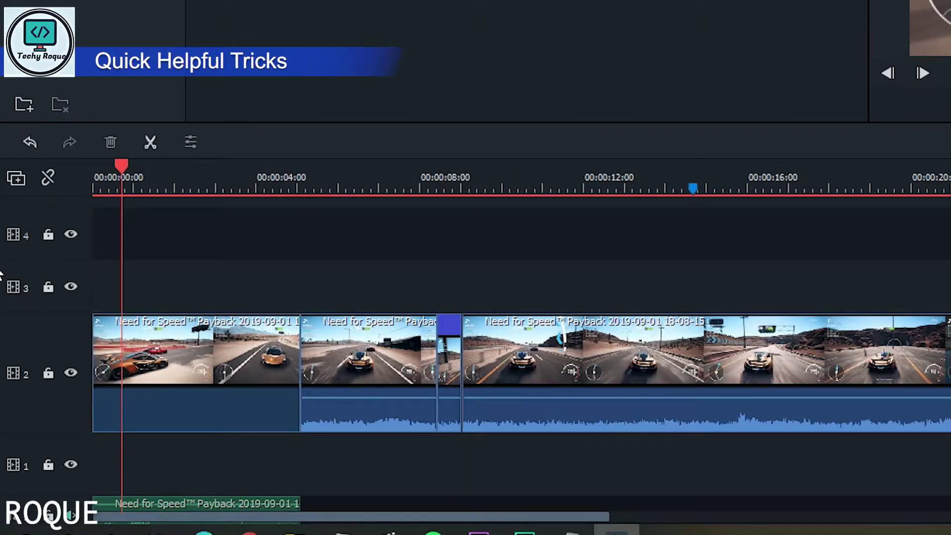
scroll(495, 372, down, 2)
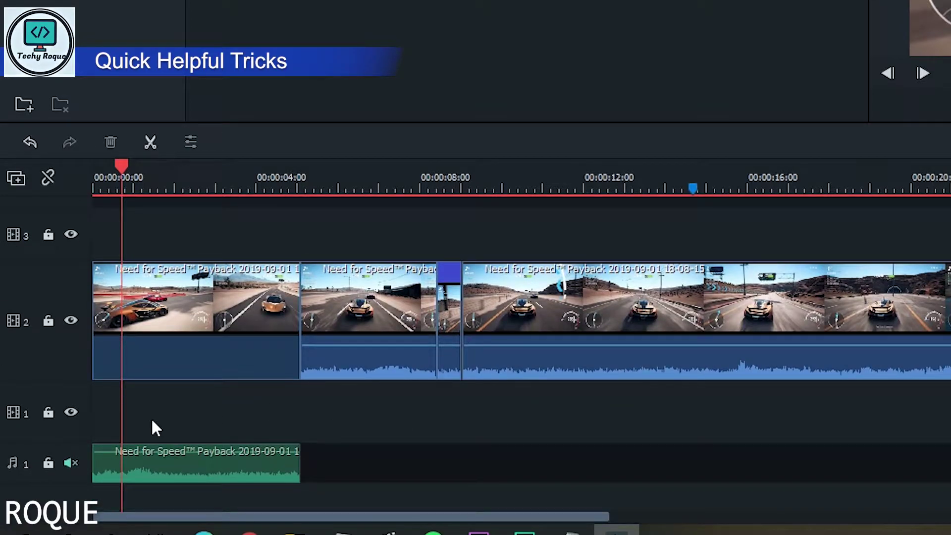
right_click(21, 425)
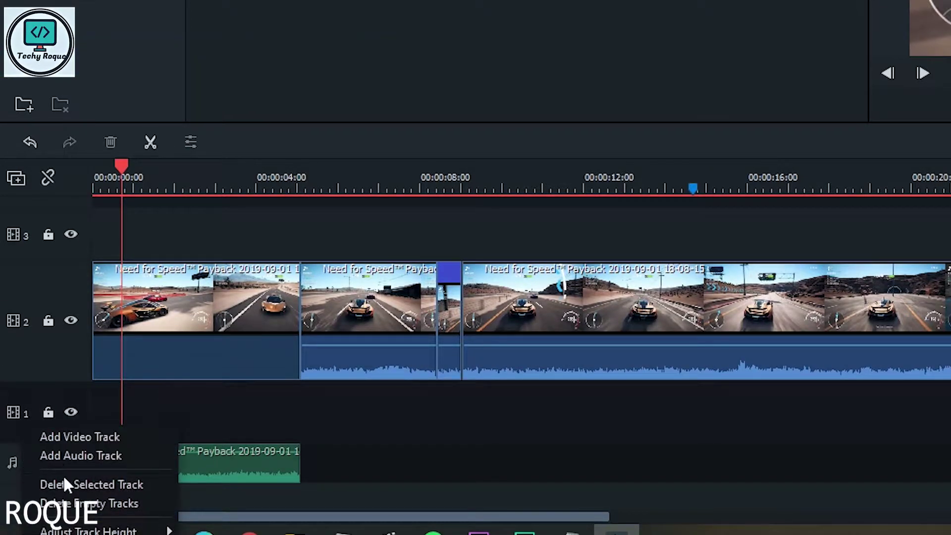
click(73, 483)
click(231, 465)
click(184, 380)
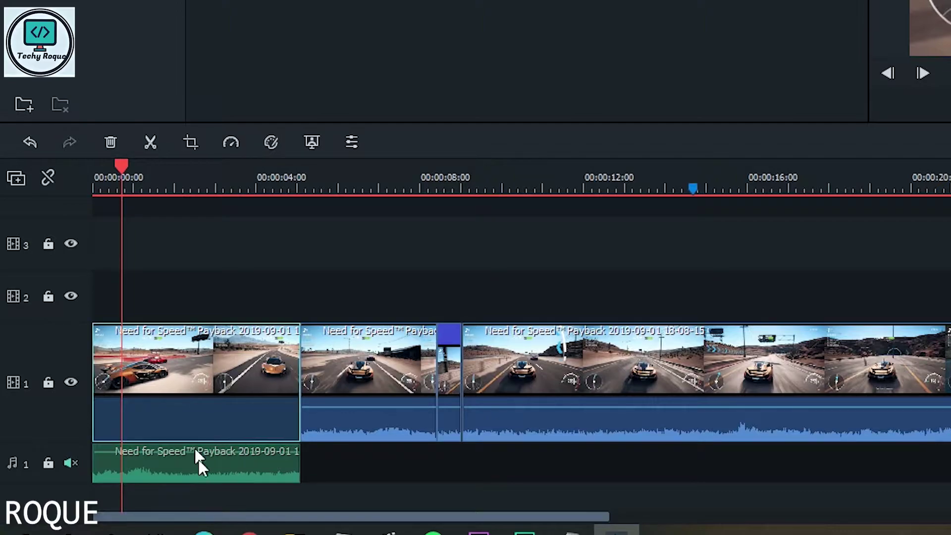
Try cutting out the middle of the first clip without touching its detached audio, and undo the cuts
click(160, 191)
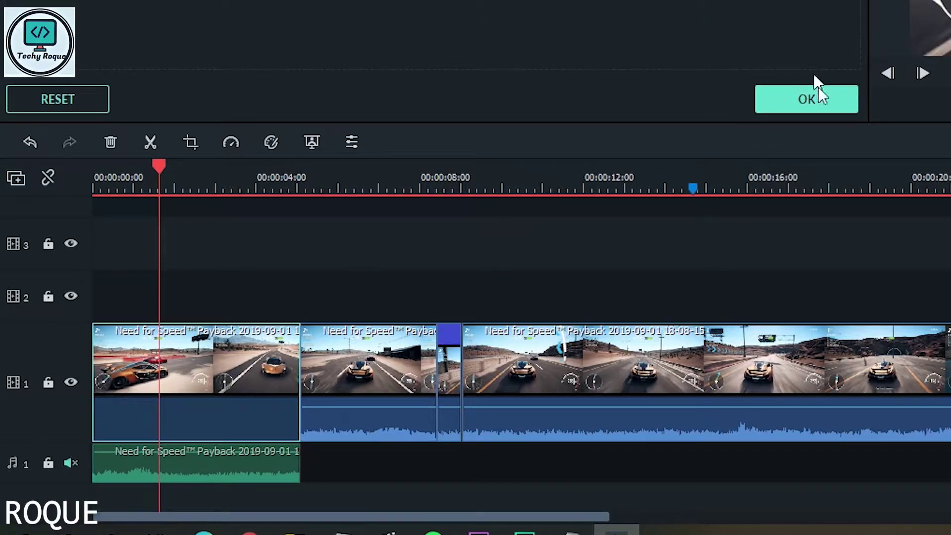
click(811, 97)
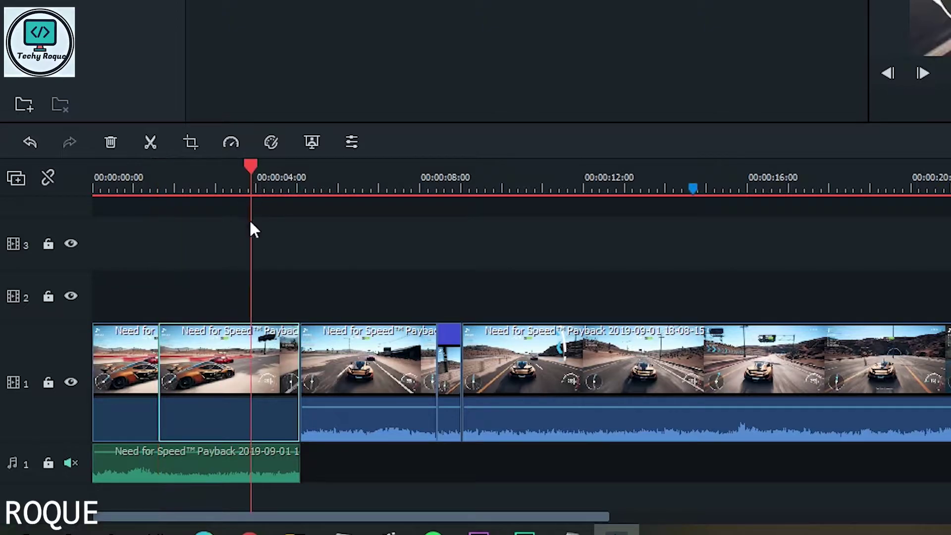
click(207, 361)
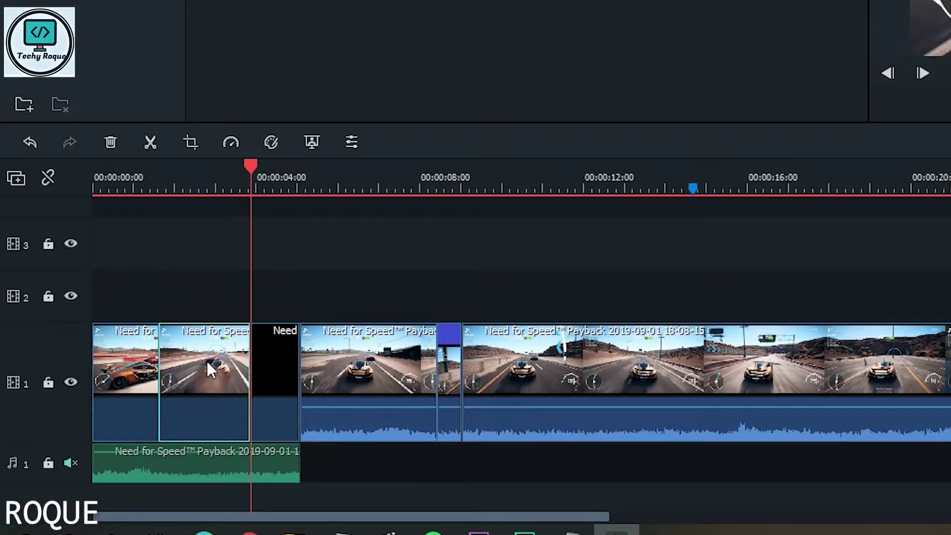
key(Delete)
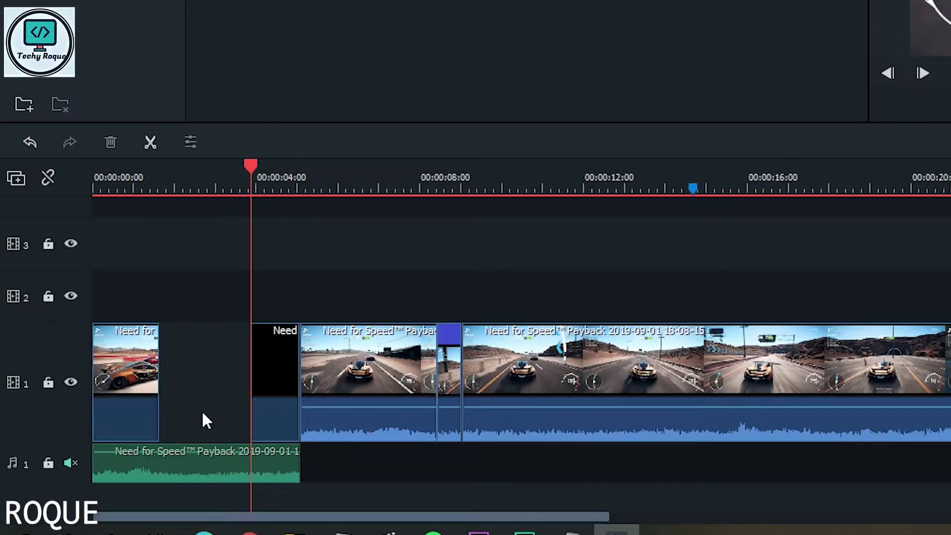
key(ctrl+z)
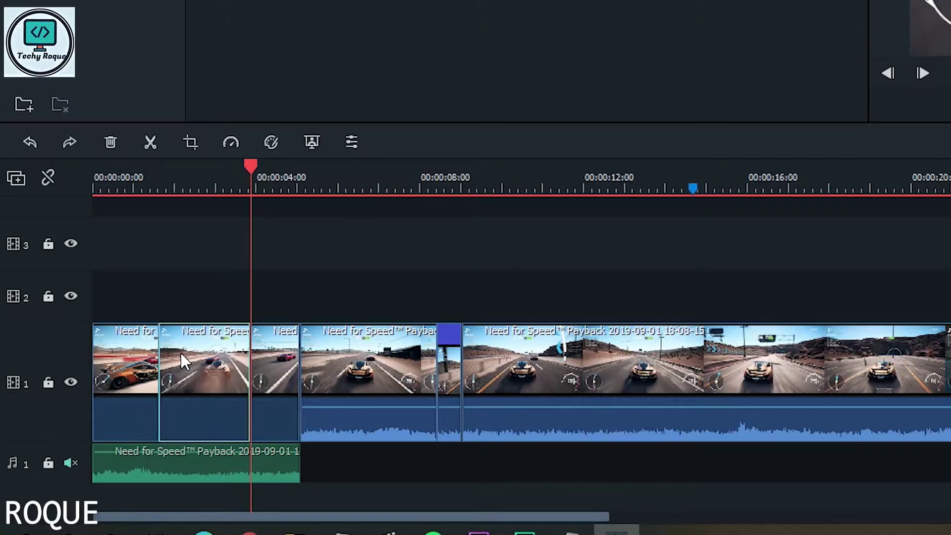
key(ctrl+z)
Enlarge the audio track, add a 00:00:00:21 fade-in and a short fade-out to the detached audio, and play it from near the start
drag(64, 439, 59, 382)
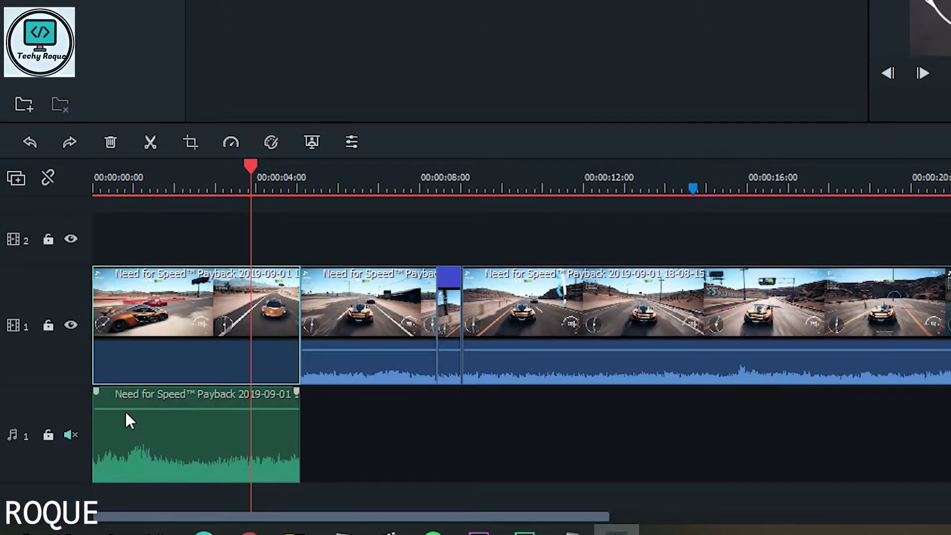
drag(129, 411, 114, 391)
drag(296, 392, 275, 392)
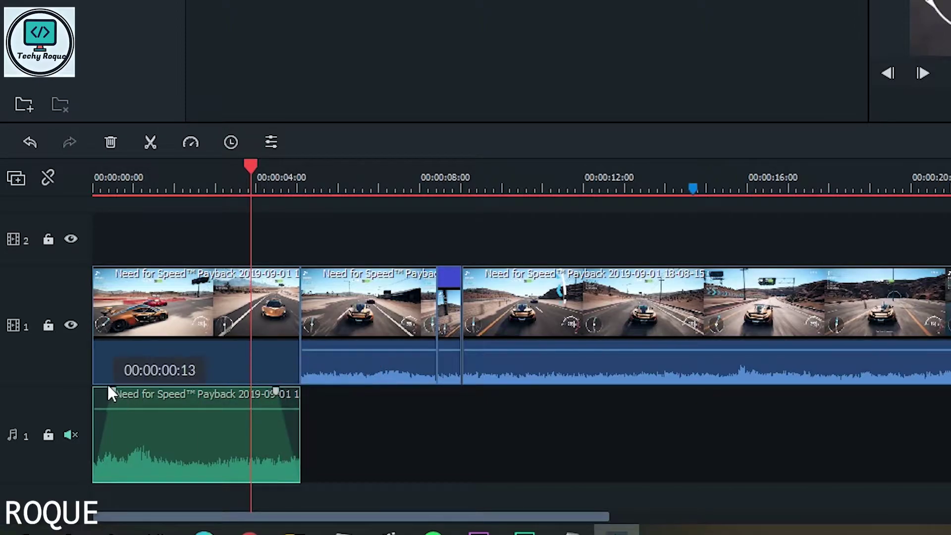
drag(113, 394, 124, 394)
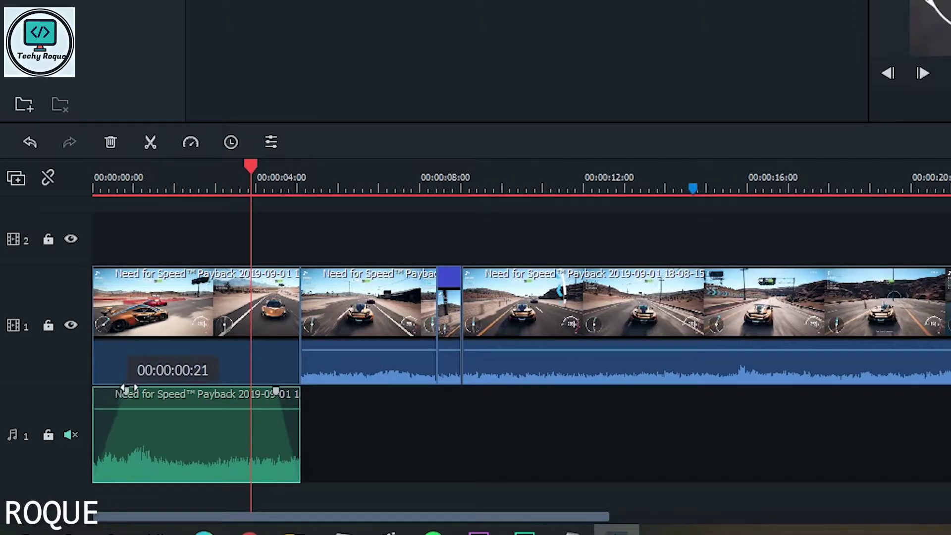
click(108, 183)
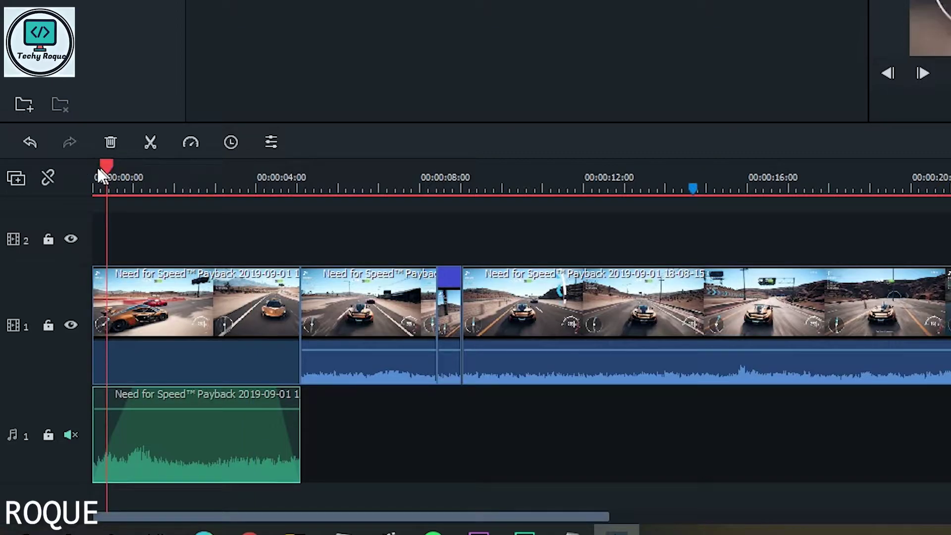
key(space)
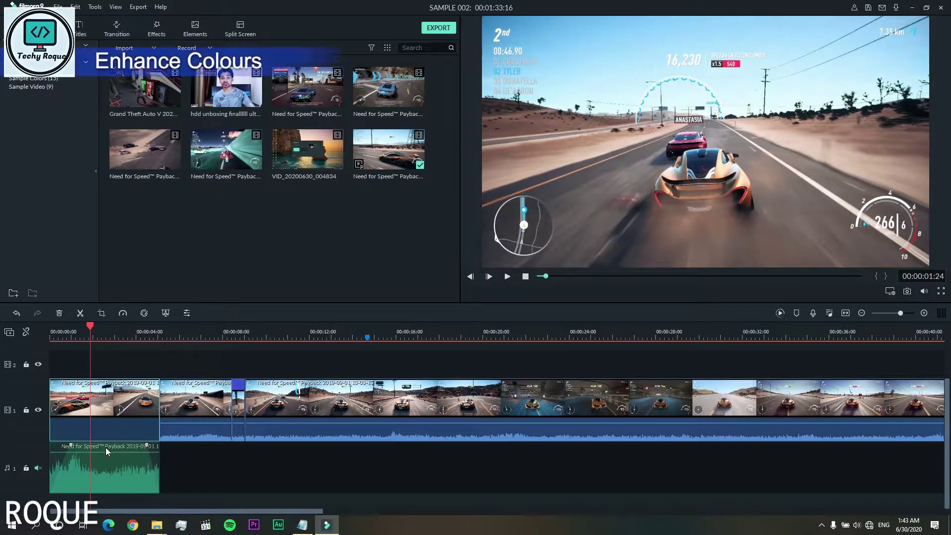
Color-correct the first clip with temperature 2.79, contrast 45, saturation 31 and brightness -17
click(187, 313)
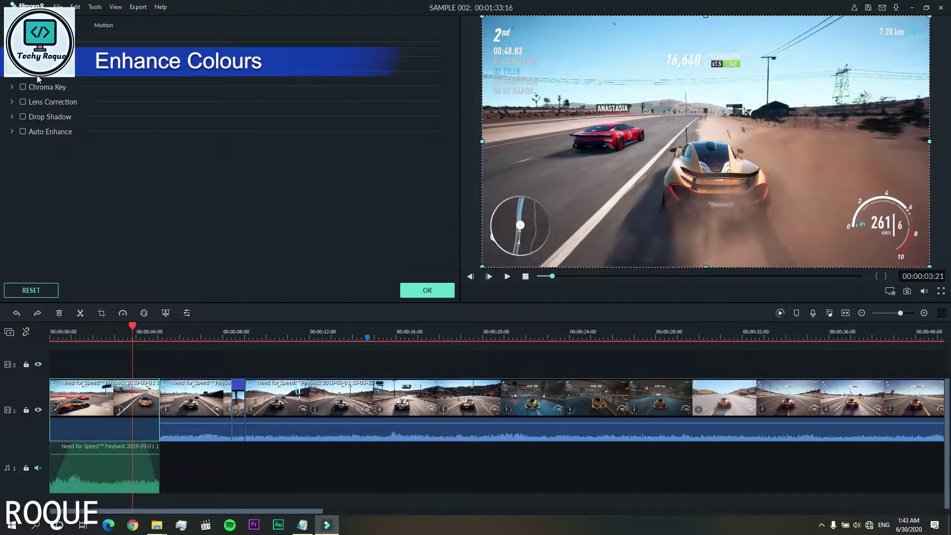
click(69, 25)
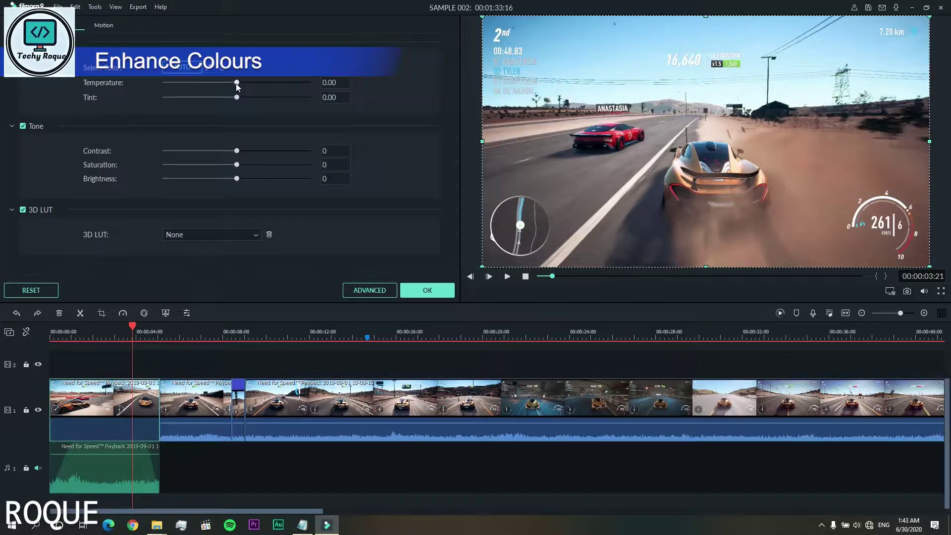
mouse_move(234, 84)
mouse_down()
mouse_move(163, 85)
mouse_move(306, 73)
mouse_move(228, 76)
mouse_move(236, 78)
mouse_up()
drag(272, 150, 224, 179)
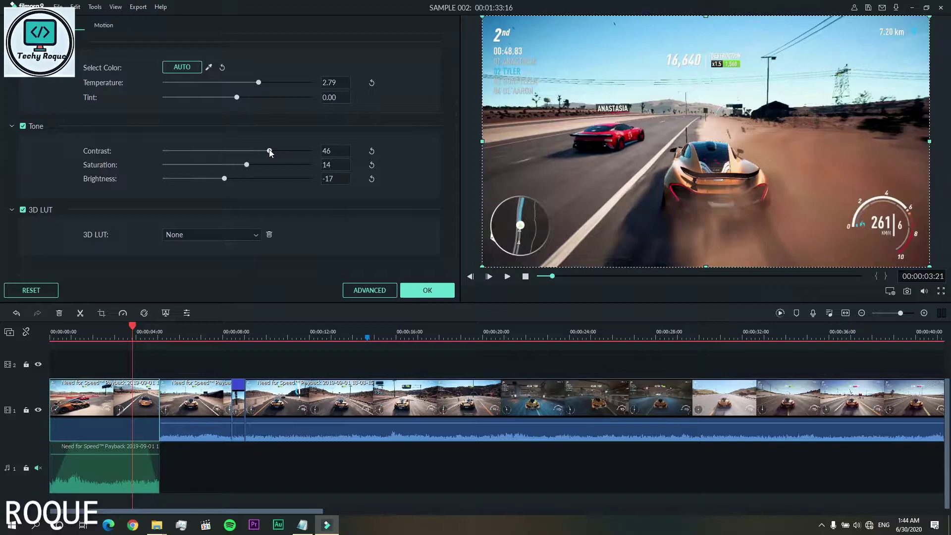
drag(266, 165, 258, 165)
Soften the first clip's tone to contrast 37, saturation 17 and brightness -6, and preview it from the start
click(60, 325)
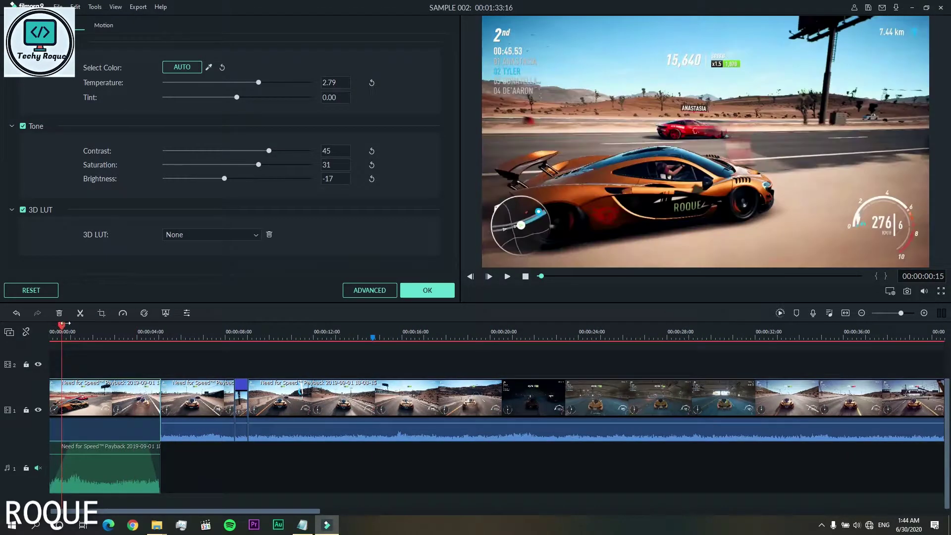
click(51, 325)
drag(224, 178, 263, 150)
click(506, 277)
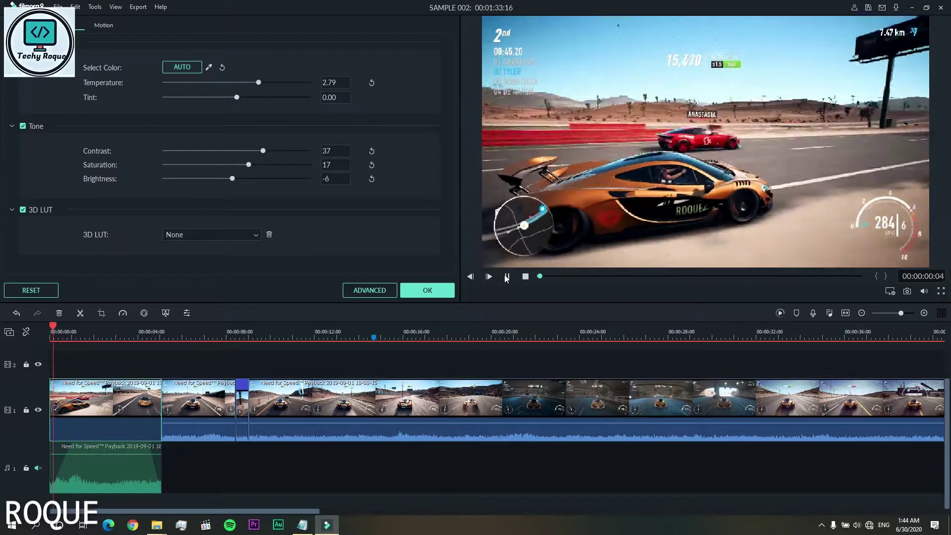
click(506, 277)
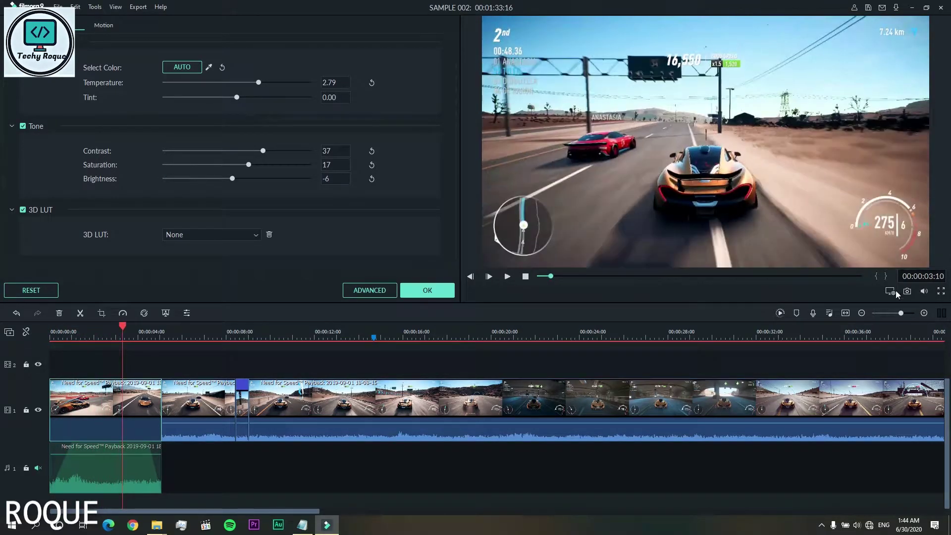
Check the preview display settings and watch the color-corrected clip in full screen
click(890, 291)
click(651, 168)
click(650, 165)
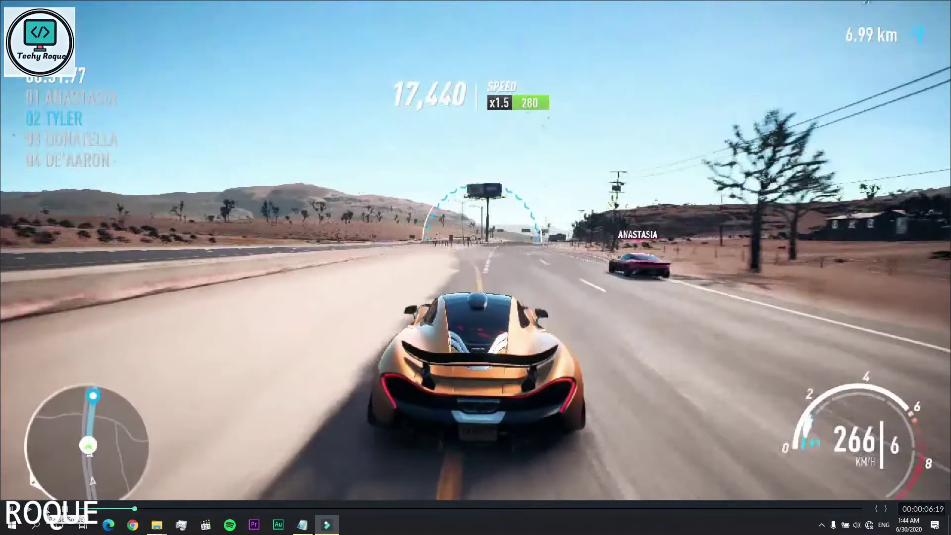
key(Escape)
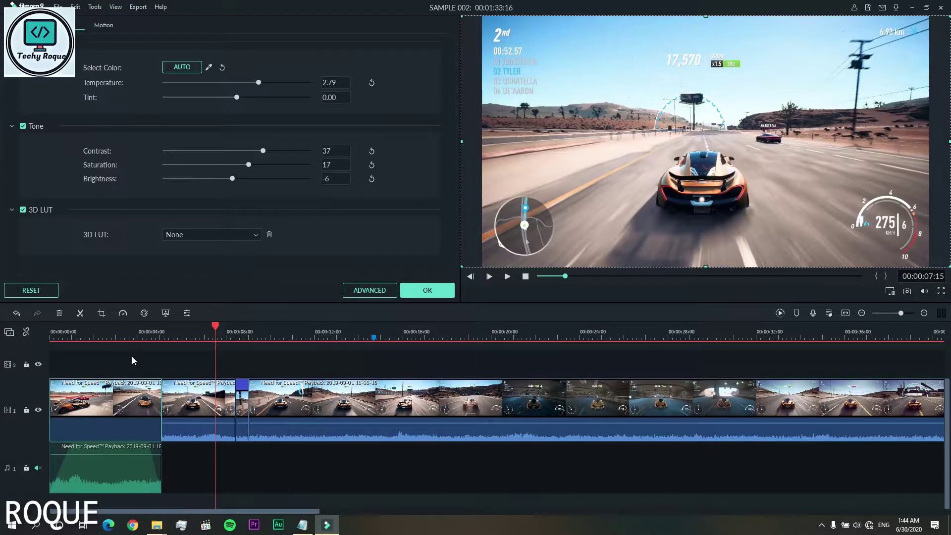
Play across the end of the color-corrected first clip and compare its look with the unedited second clip
drag(125, 337, 65, 337)
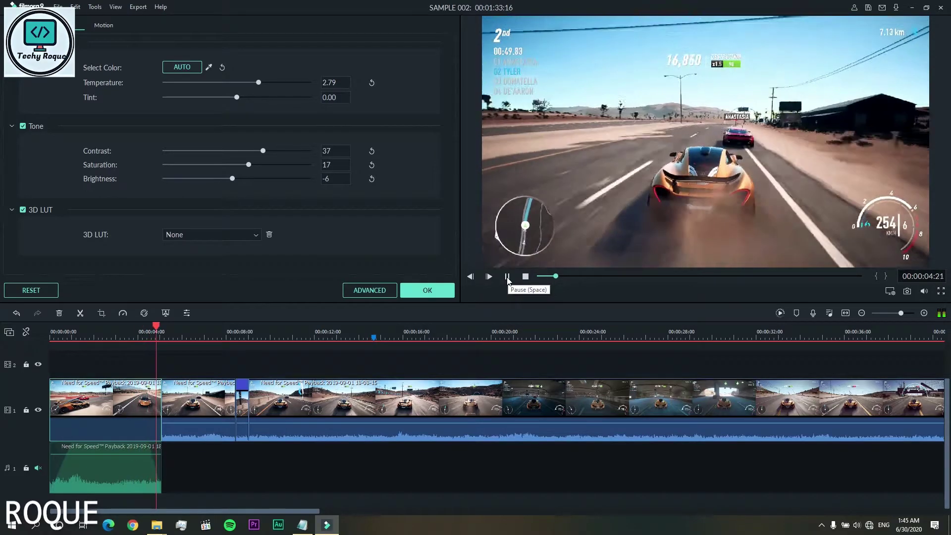
key(space)
mouse_move(174, 330)
mouse_down()
mouse_move(154, 327)
mouse_move(172, 325)
mouse_up()
click(199, 398)
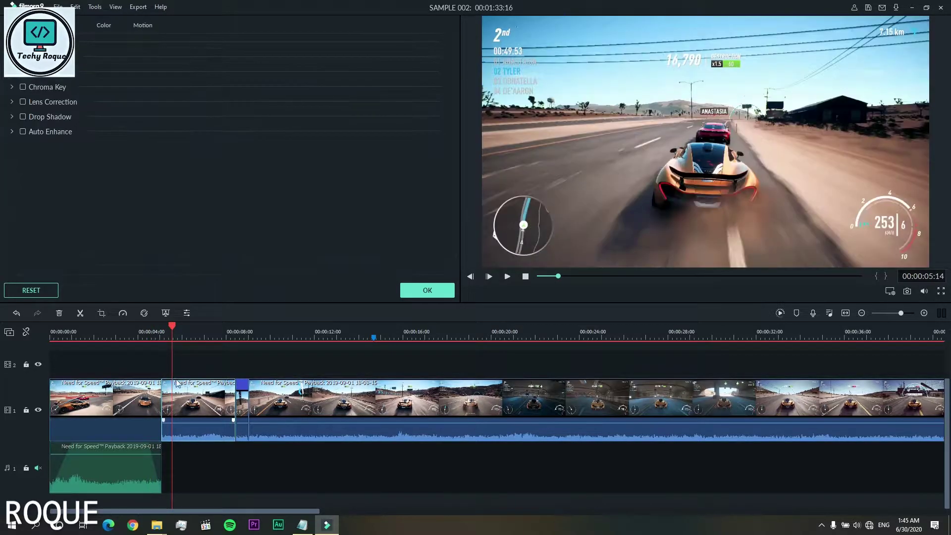
Return to 00:00:03:13 and set the first clip's temperature to 14.40 and saturation to 25
click(128, 341)
click(112, 401)
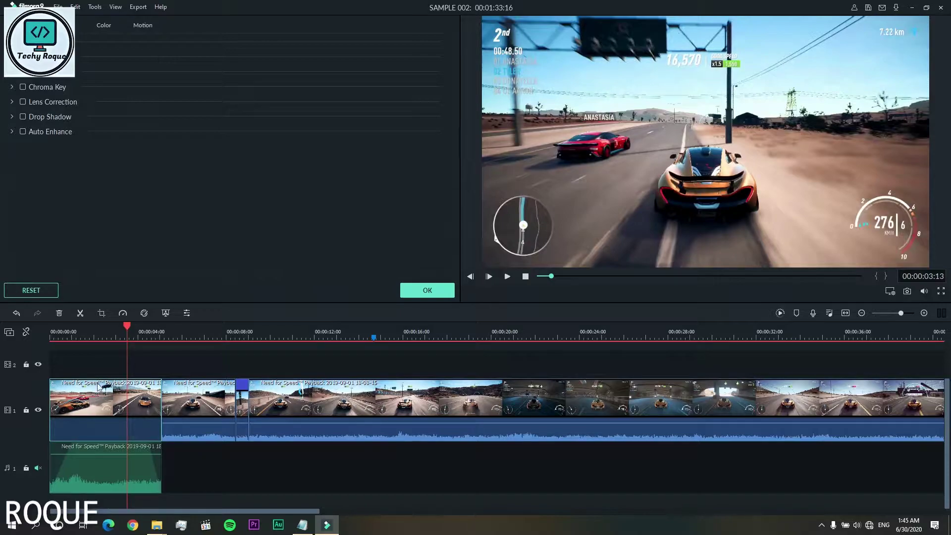
click(107, 27)
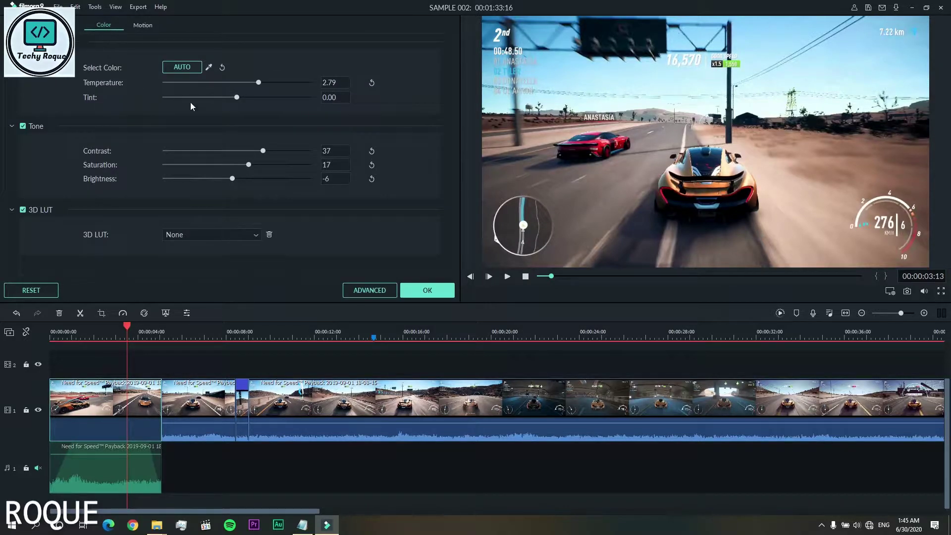
drag(258, 82, 274, 82)
drag(248, 165, 254, 164)
Try the Cool Film, Game of Thrones, Gravity and Batman 3D LUTs on the first clip and restore None
click(246, 236)
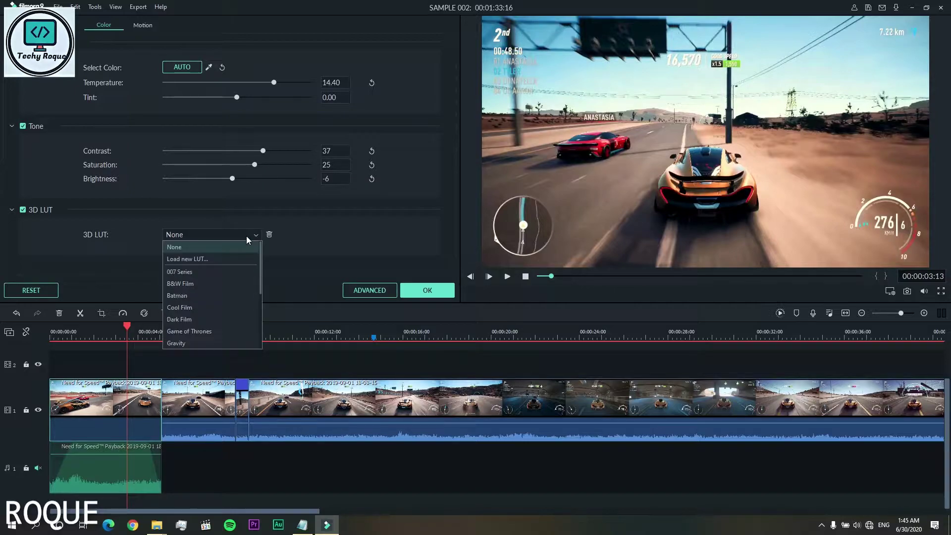
click(189, 310)
click(212, 237)
click(198, 331)
click(207, 234)
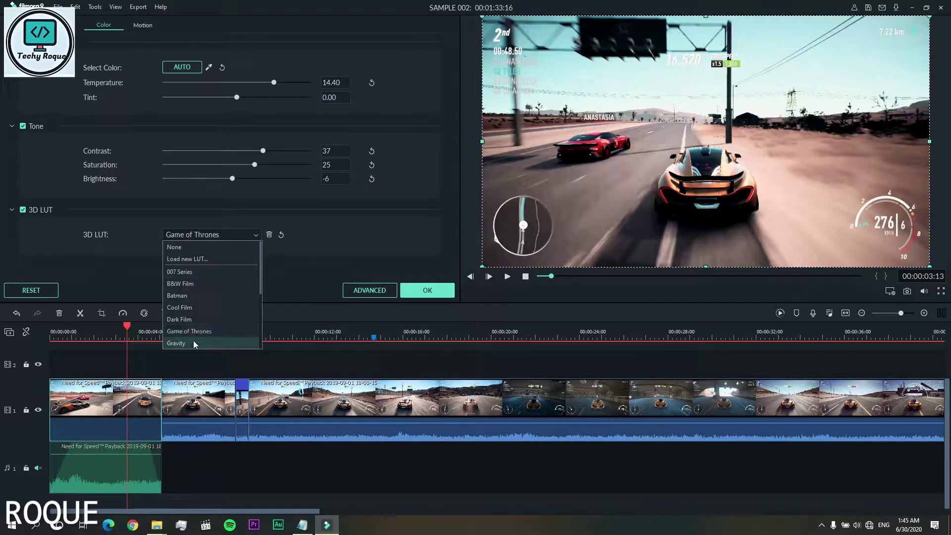
click(176, 343)
click(203, 235)
click(179, 295)
click(203, 234)
click(174, 246)
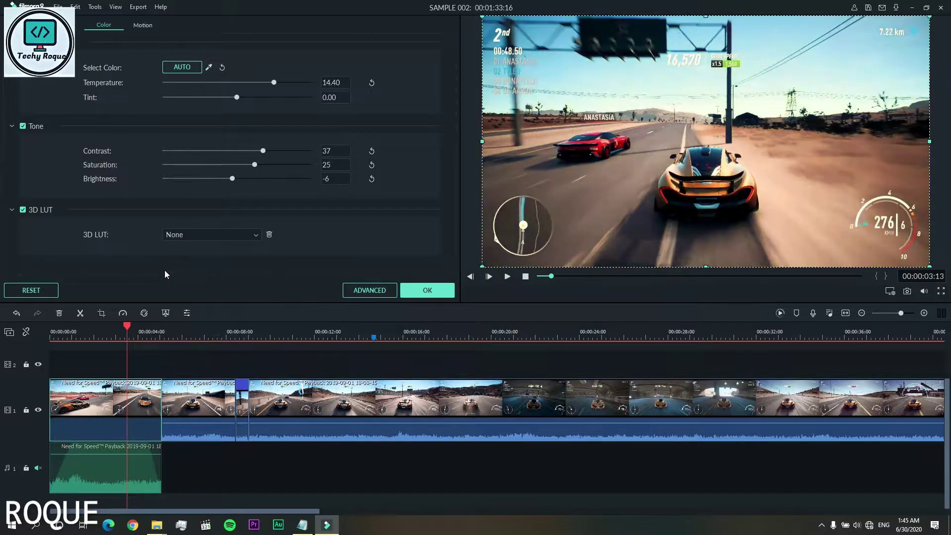
Look over the motion presets and try background noise removal at Mid strength on the first clip
click(143, 25)
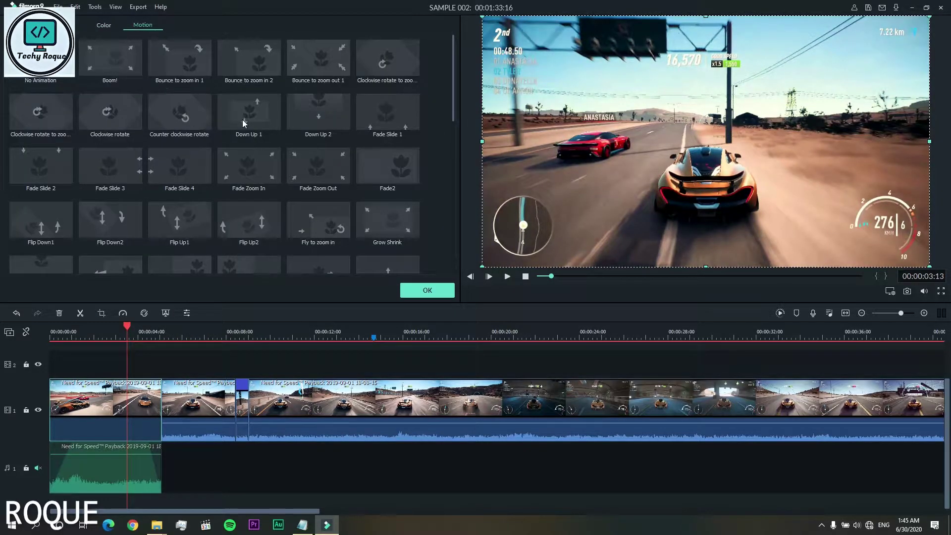
click(64, 25)
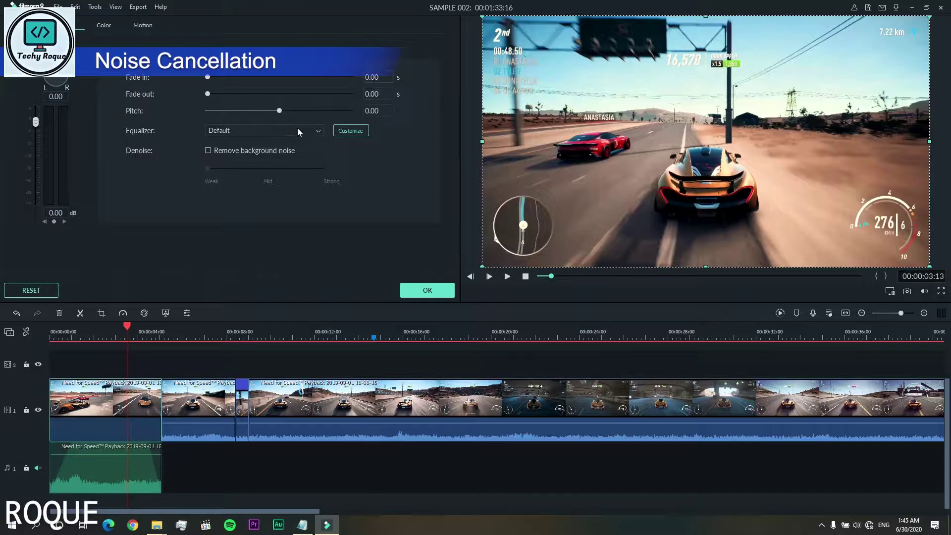
click(207, 150)
click(264, 168)
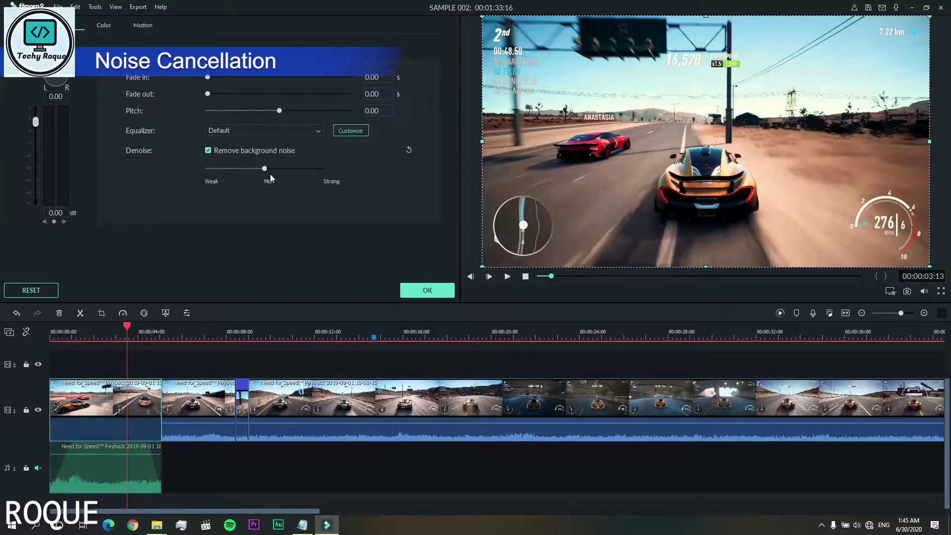
click(221, 150)
View the equalizer presets, try changing the first clip's volume and stereo balance, and reset its audio settings
click(242, 131)
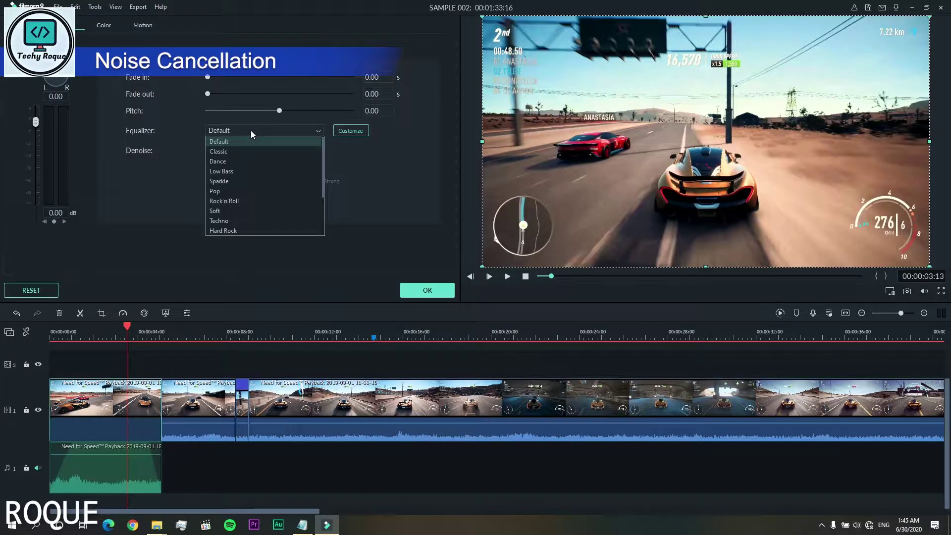
click(203, 141)
drag(35, 122, 35, 119)
mouse_move(55, 78)
mouse_down()
mouse_move(40, 75)
mouse_move(55, 67)
mouse_up()
click(47, 291)
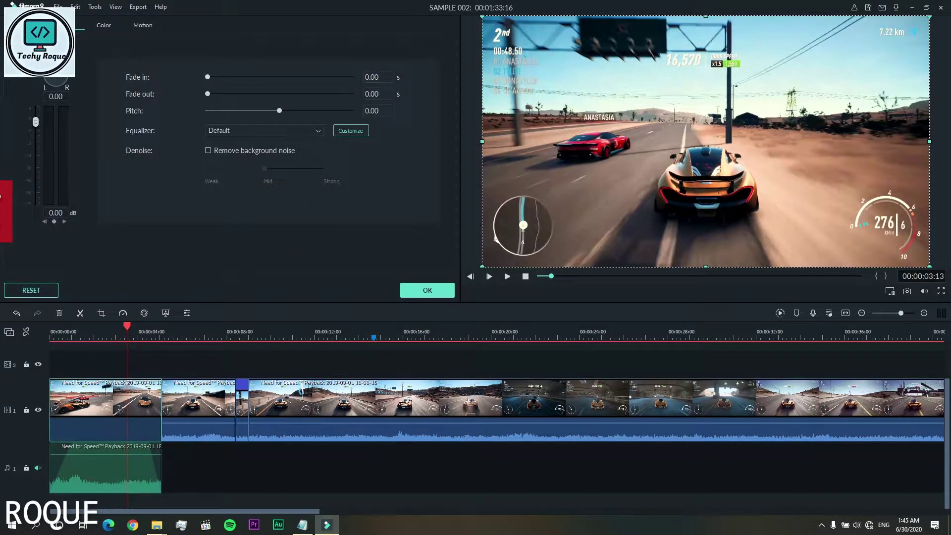
Try rotating the first gameplay clip, restore its rotation to 0.00, and flip the clip horizontally
click(25, 25)
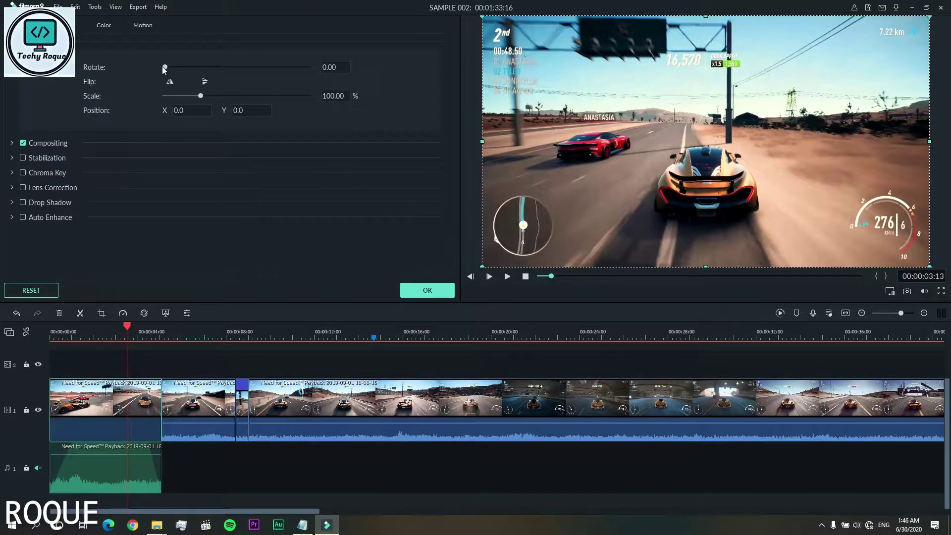
drag(166, 67, 188, 67)
drag(188, 65, 151, 72)
click(170, 81)
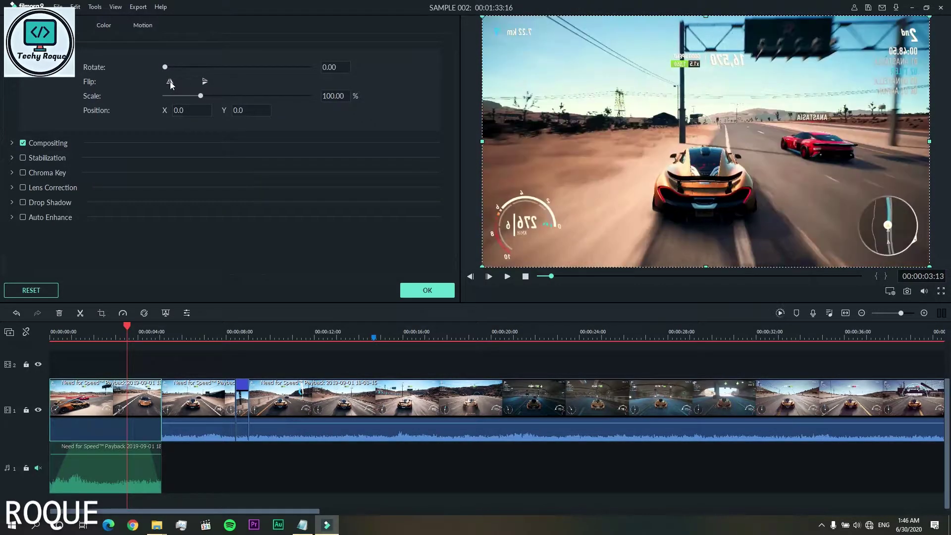
Try lowering the first clip's opacity, restore it to 100%, and view the stabilization settings
click(11, 145)
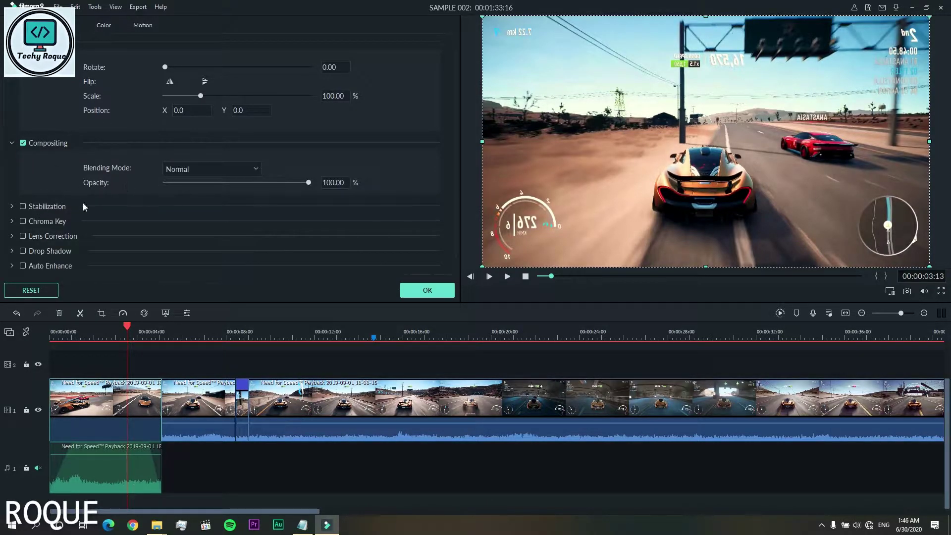
drag(268, 184, 218, 182)
drag(319, 190, 328, 188)
click(48, 208)
scroll(116, 218, down, 2)
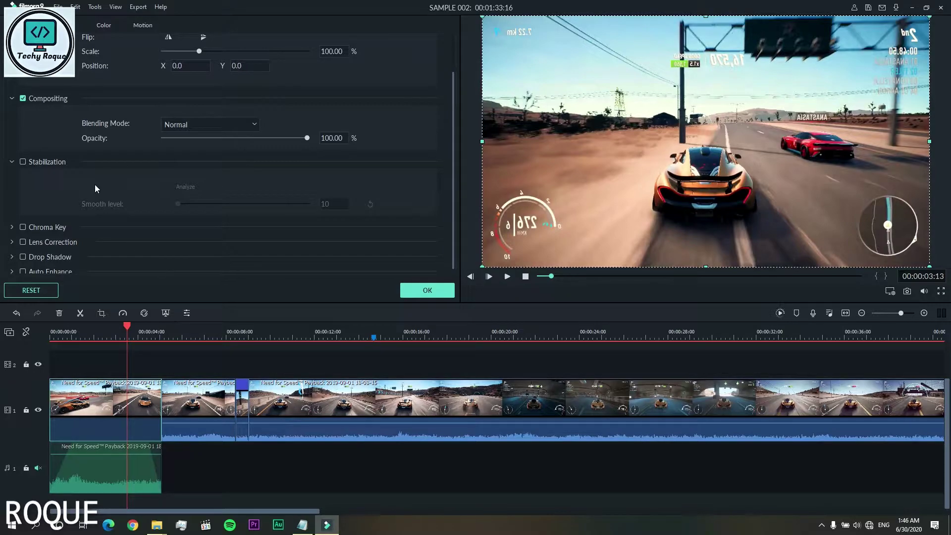
Enable Chroma Key on the first clip and sample the light blue of the sky as the key color
click(23, 227)
click(195, 253)
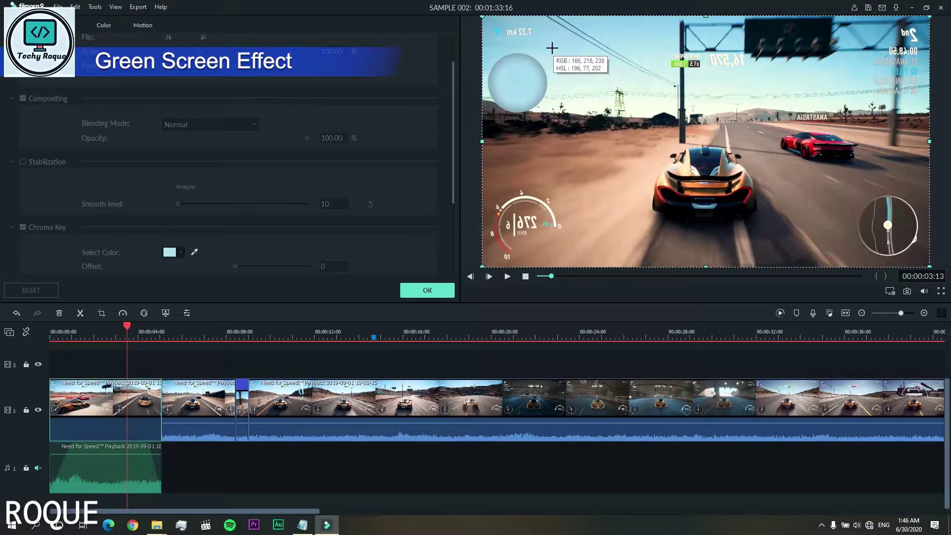
click(552, 49)
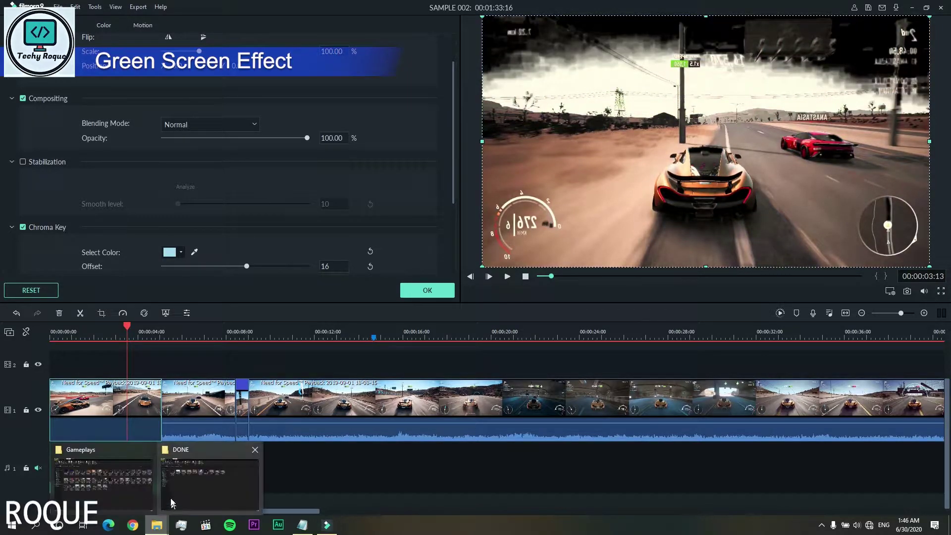
Add the Daddy Yankee snapshot image to video track 1 beneath the keyed gameplay clip on track 2, matching its length
mouse_move(330, 527)
drag(329, 527, 108, 363)
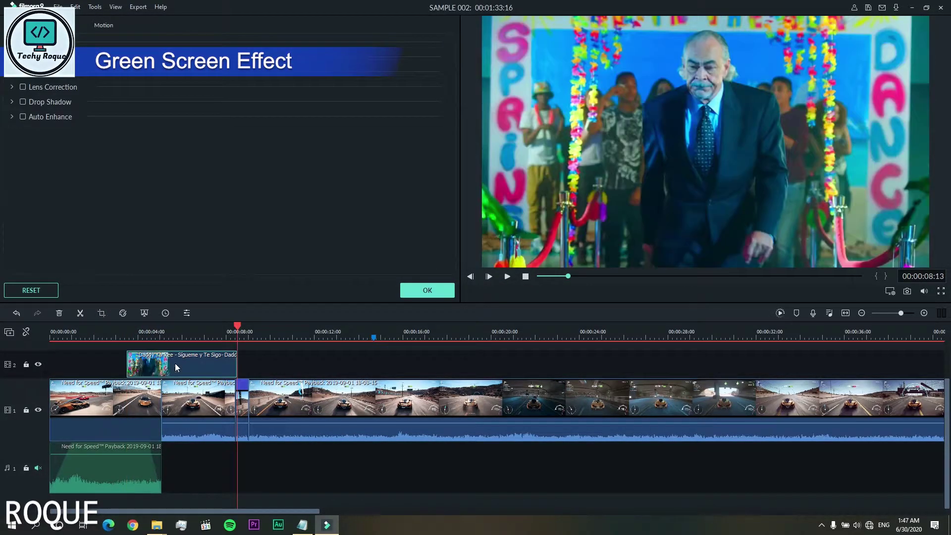
drag(173, 369, 113, 365)
drag(187, 366, 223, 360)
drag(108, 359, 93, 408)
drag(199, 363, 83, 360)
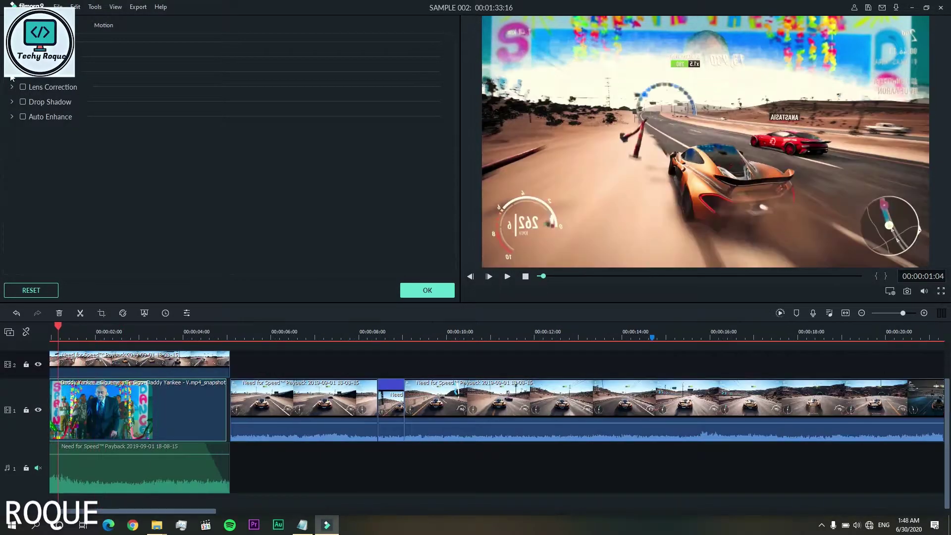
Sample the near-white sky in the preview as the gameplay clip's new chroma key color
click(13, 75)
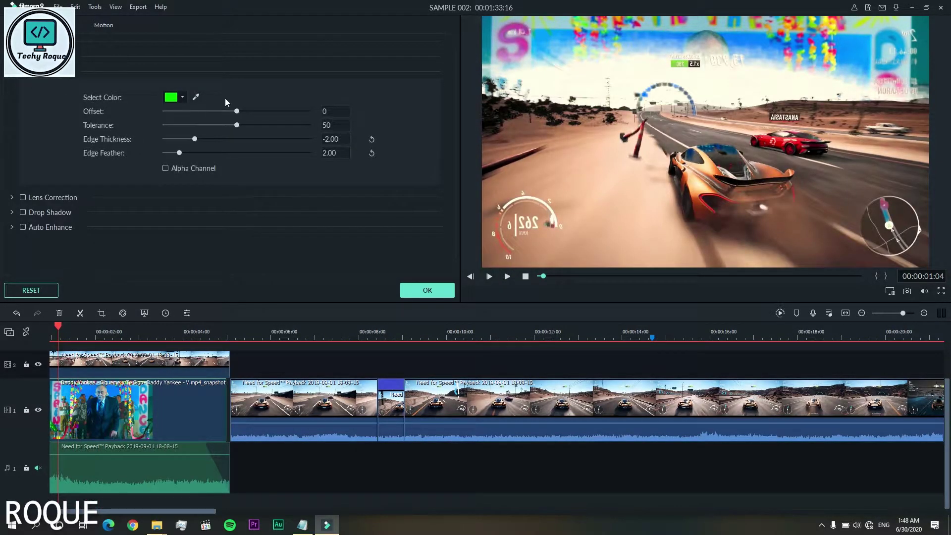
click(196, 98)
click(644, 80)
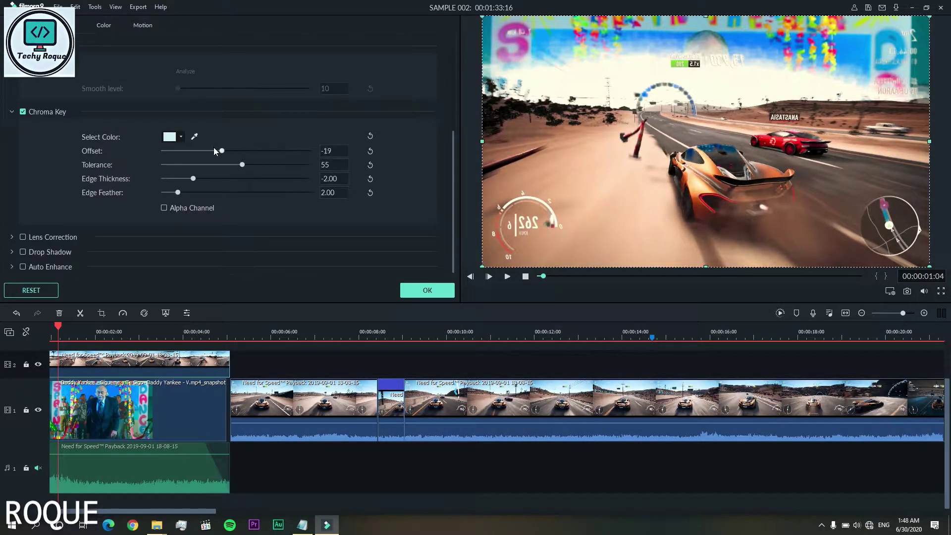
Set the gameplay clip's chroma key offset to 100, tolerance to 44, edge thickness to -0.36 and edge feather to 17.52
drag(236, 151, 173, 151)
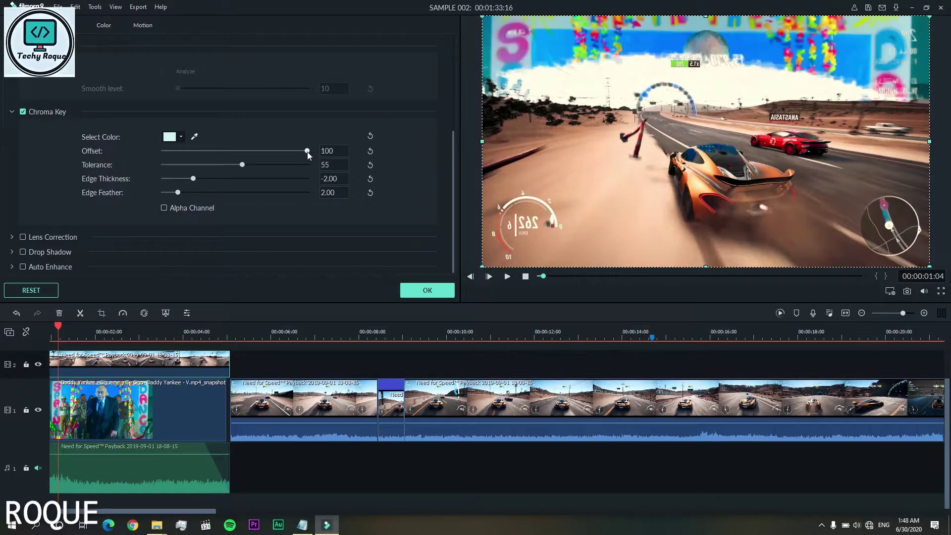
drag(290, 161, 165, 160)
drag(225, 162, 348, 179)
drag(222, 176, 212, 179)
drag(178, 192, 195, 191)
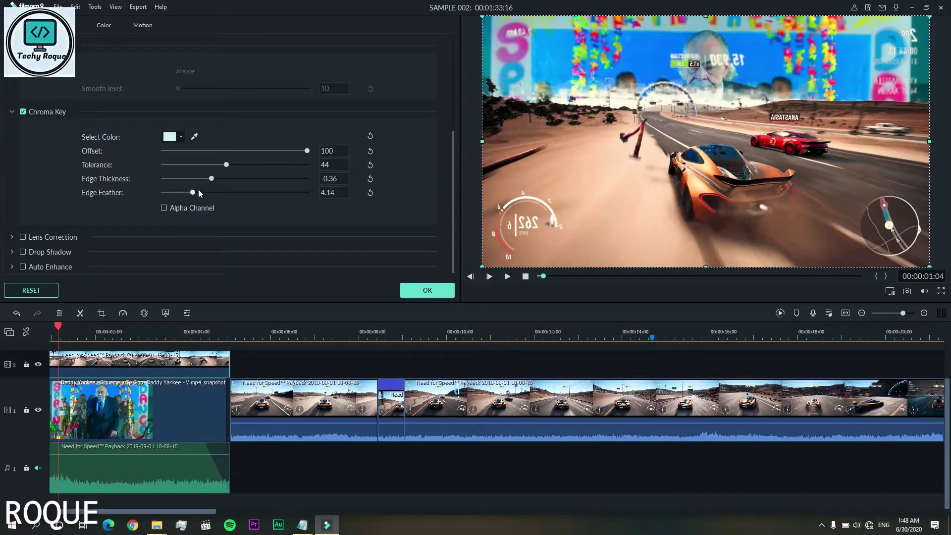
drag(292, 190, 294, 190)
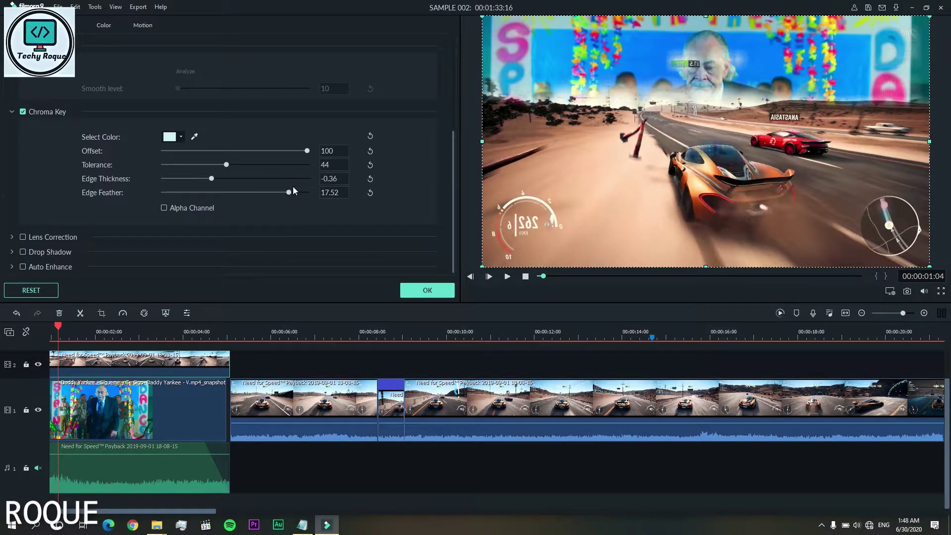
Play the chroma-keyed composite, set the playback quality to 1/4, and replay the section from the start
click(508, 278)
key(space)
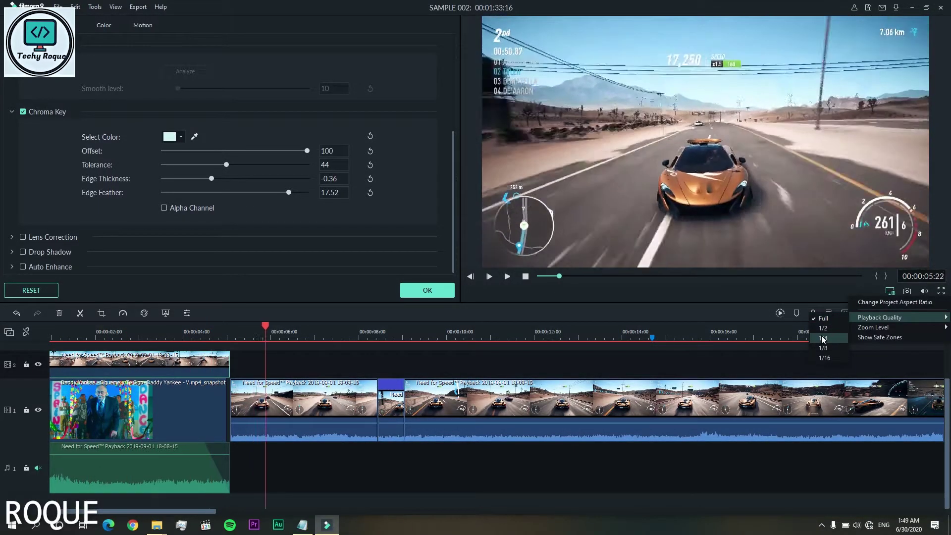
click(507, 277)
click(71, 332)
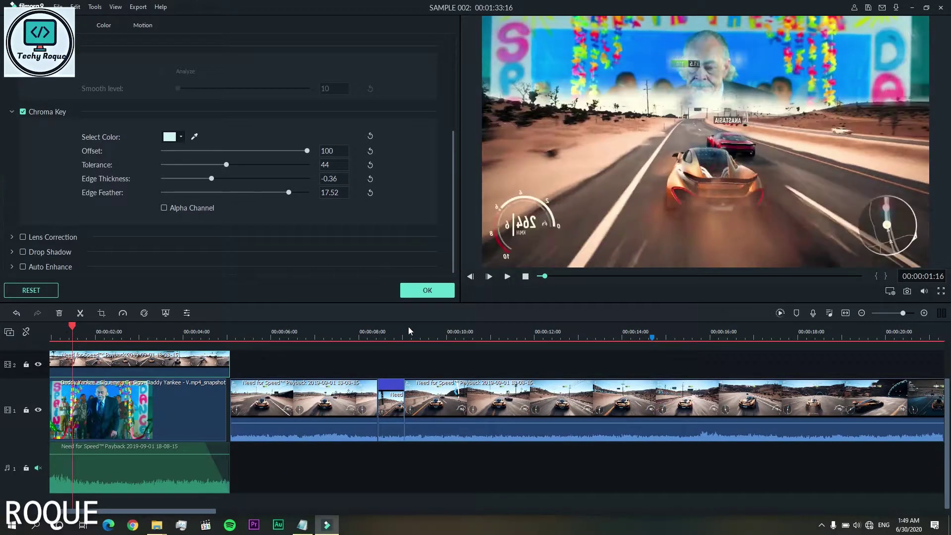
key(space)
click(52, 337)
key(space)
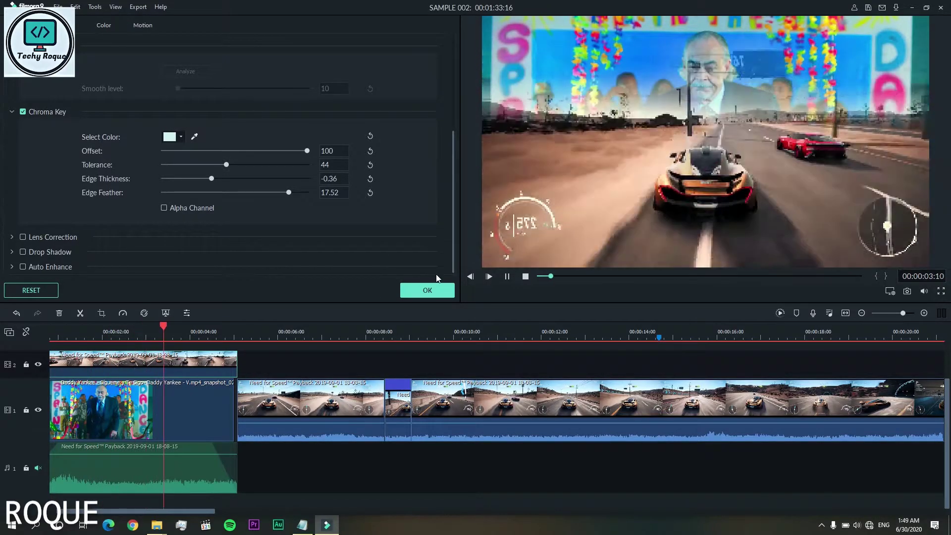
click(507, 276)
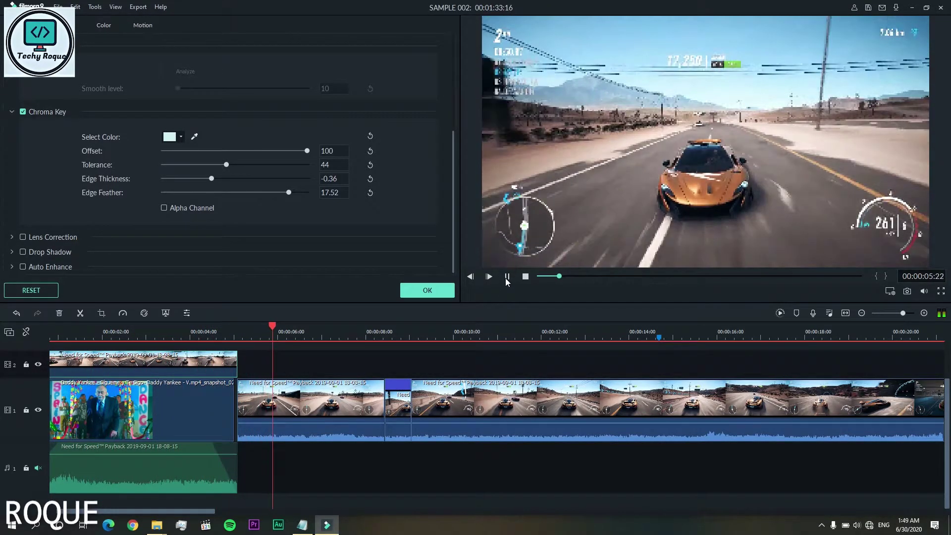
Apply Lens Correction to the first gameplay clip with the GoPro Hero 7 model and 4K SuperView profile, and change the adjust level
double_click(159, 460)
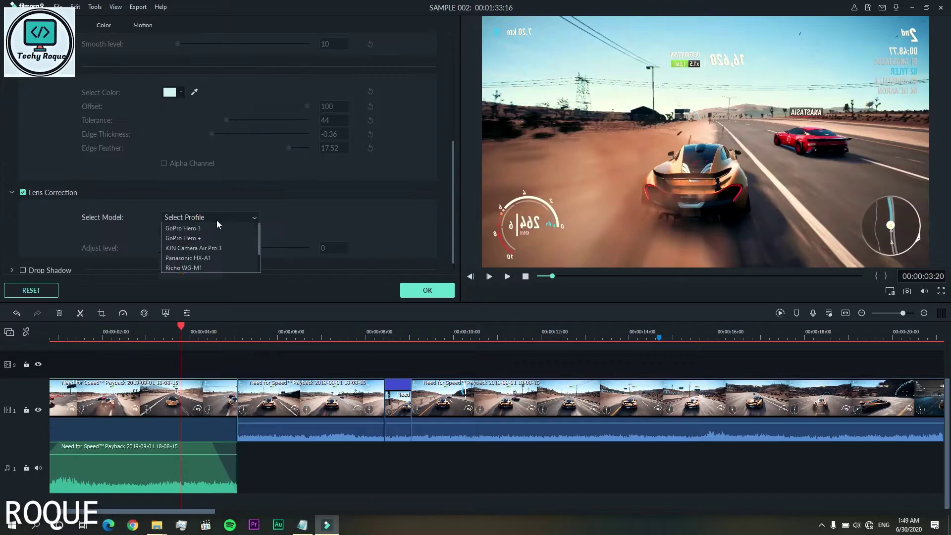
click(209, 234)
click(212, 232)
click(212, 230)
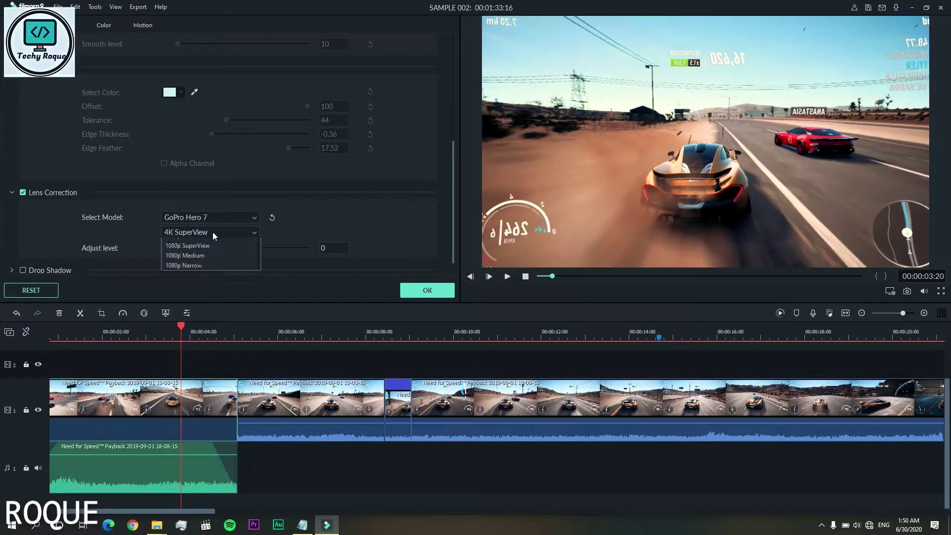
drag(210, 254, 322, 248)
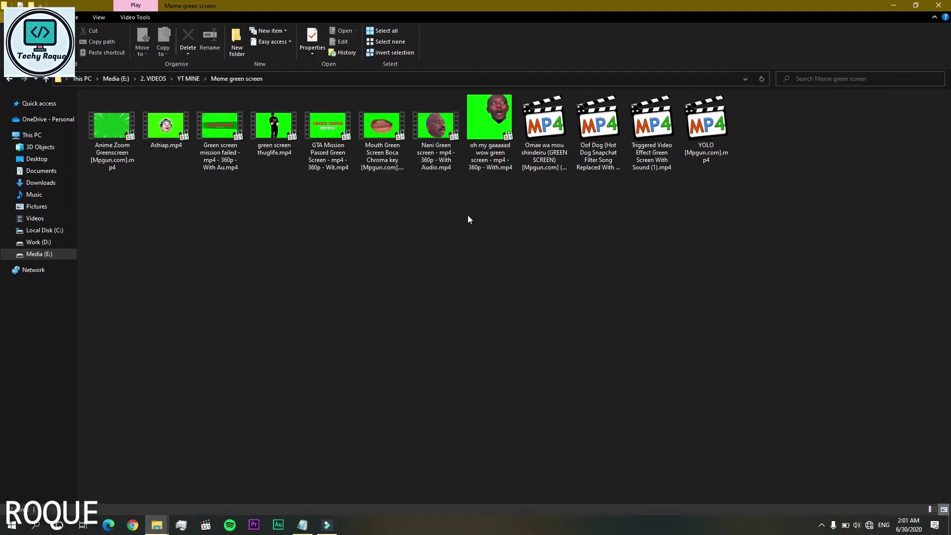
Add green screen thuglife.mp4 from the Meme green screen folder above the USB adapter clip and key out its green background
click(270, 130)
drag(267, 130, 151, 347)
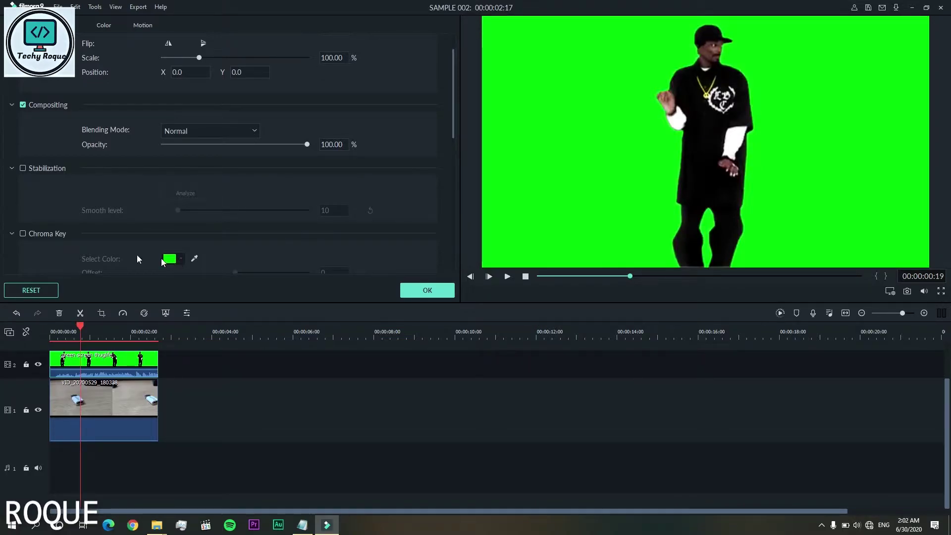
click(23, 234)
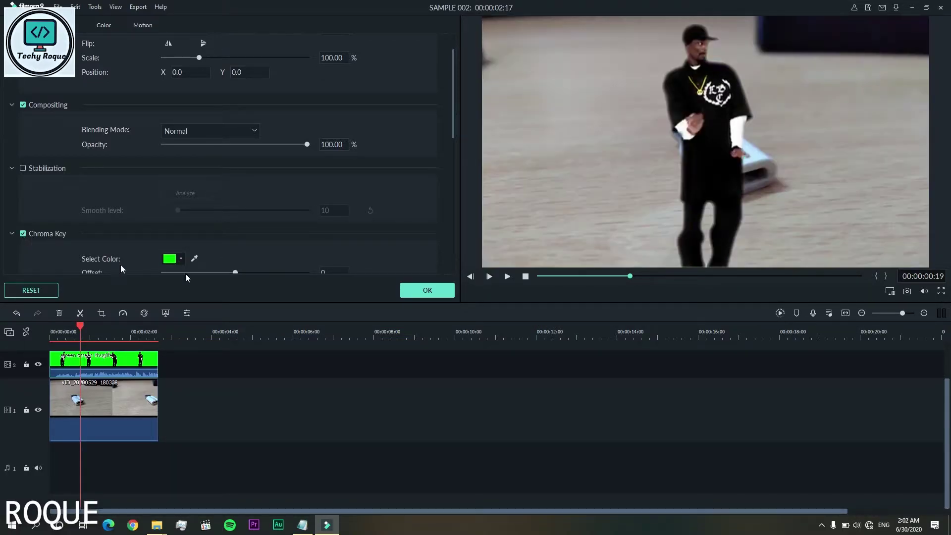
Scale the keyed dancer overlay to about 51% and move it to the left side of the frame
click(717, 132)
drag(480, 16, 699, 138)
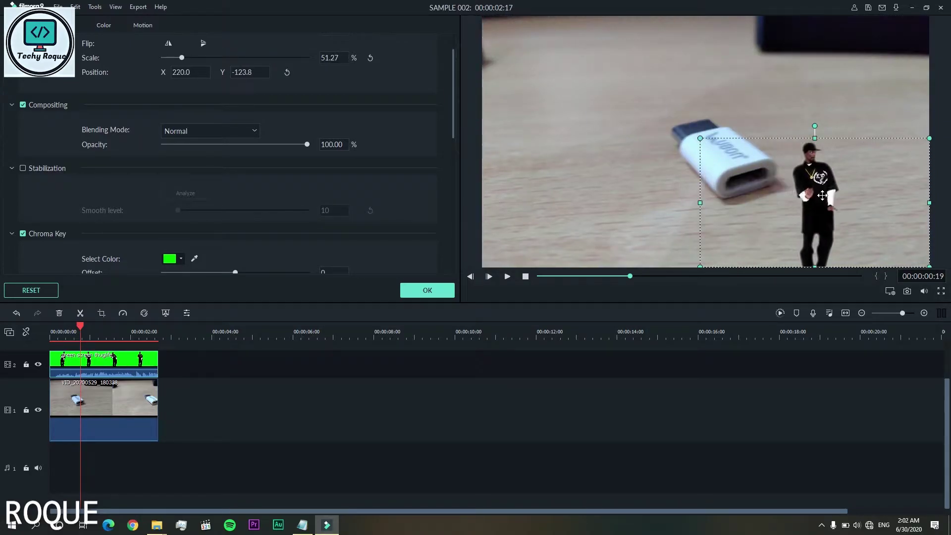
drag(818, 192, 582, 130)
Play the dancer composite, set the playback quality to Full, and play it again
click(506, 277)
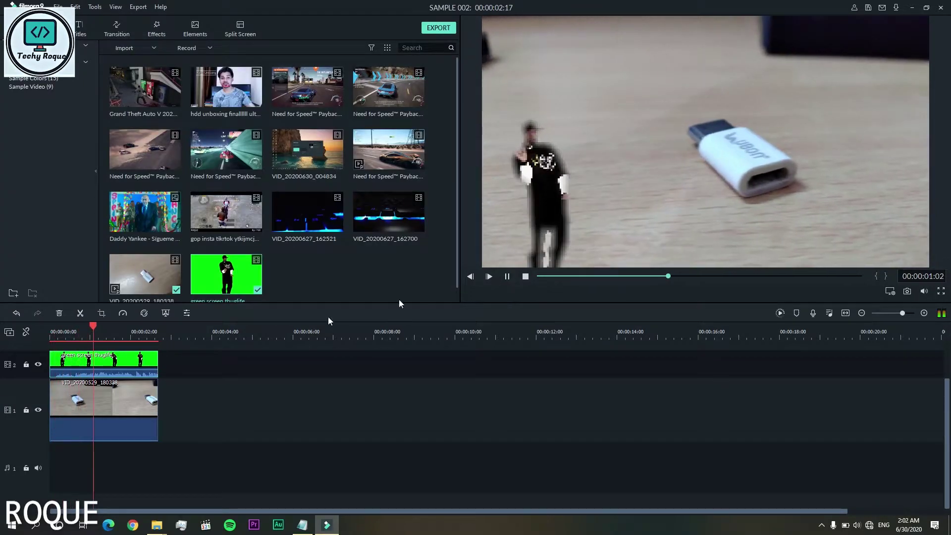
mouse_move(891, 320)
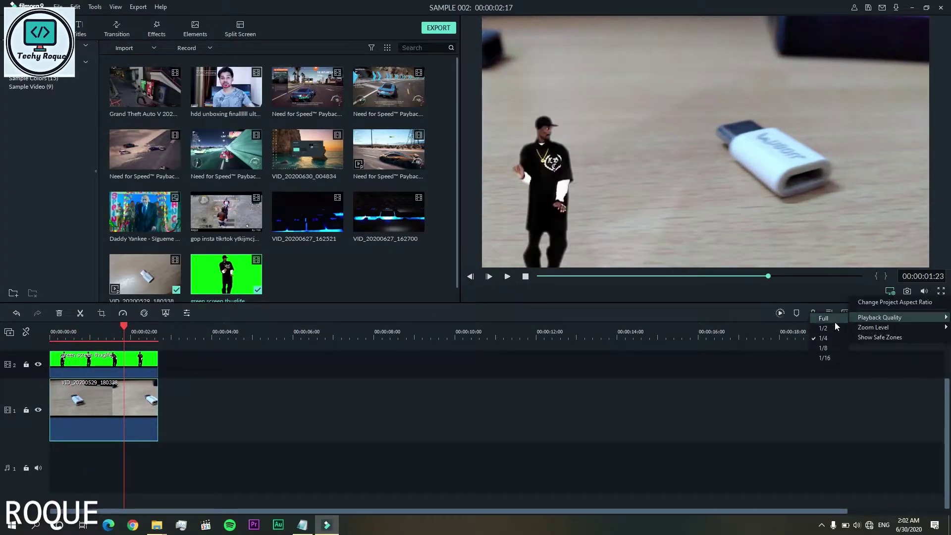
click(834, 321)
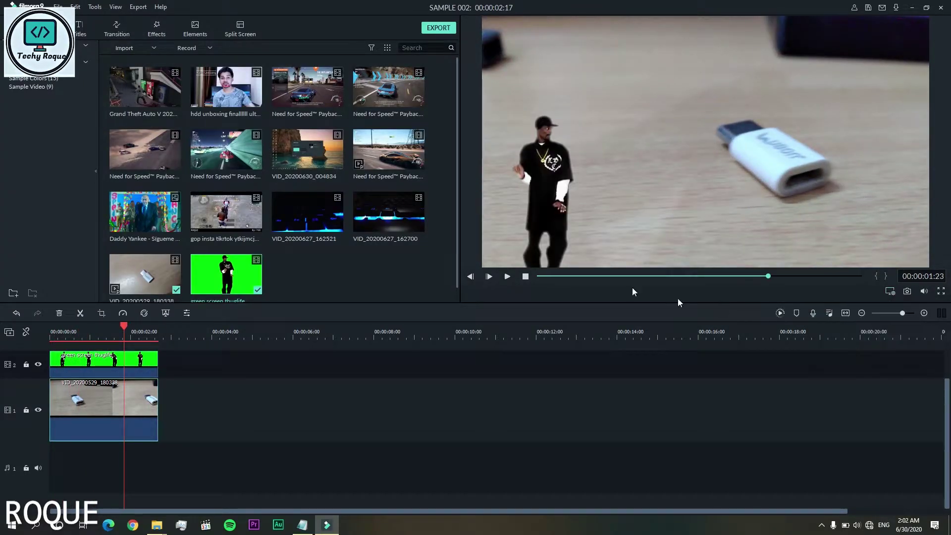
click(506, 277)
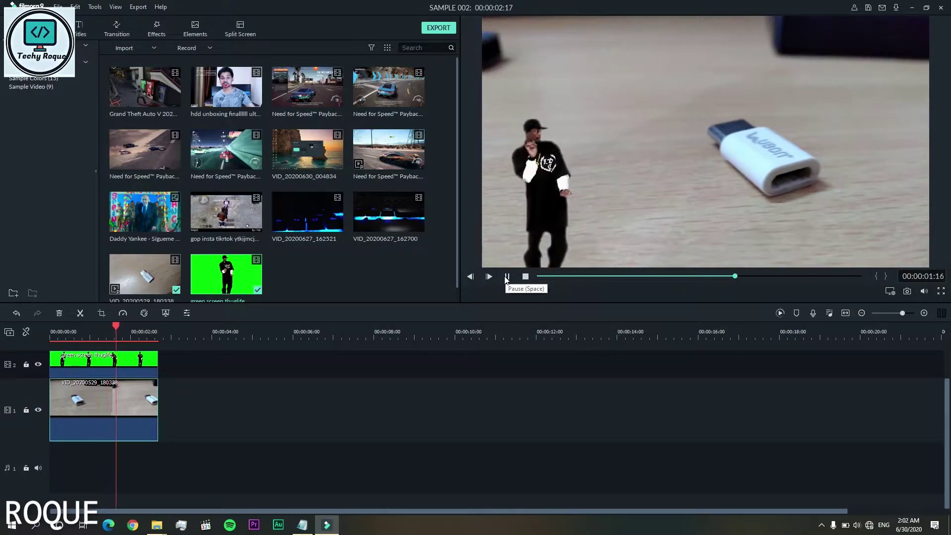
click(506, 277)
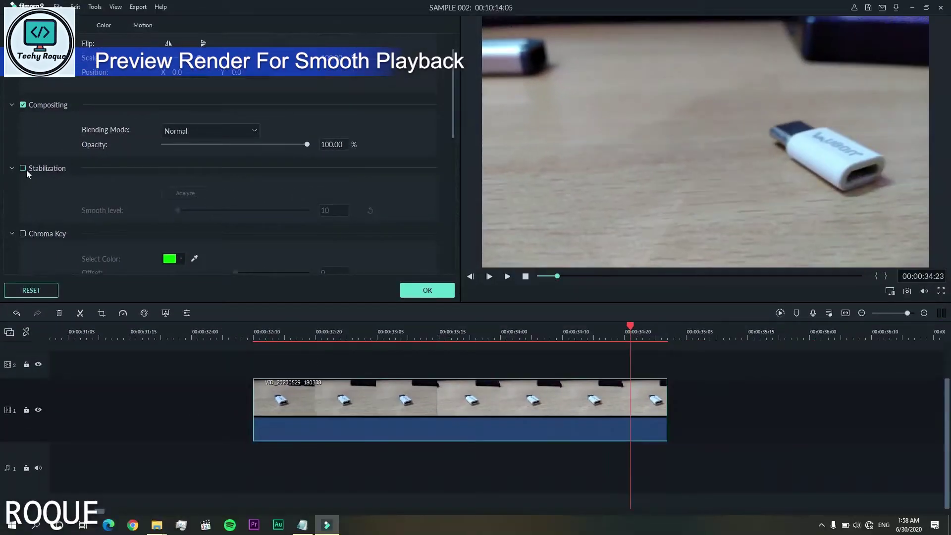
Enable Stabilization on the USB adapter clip and skip toward the end of the miui redmi note 5 video in the media player
click(43, 145)
click(266, 334)
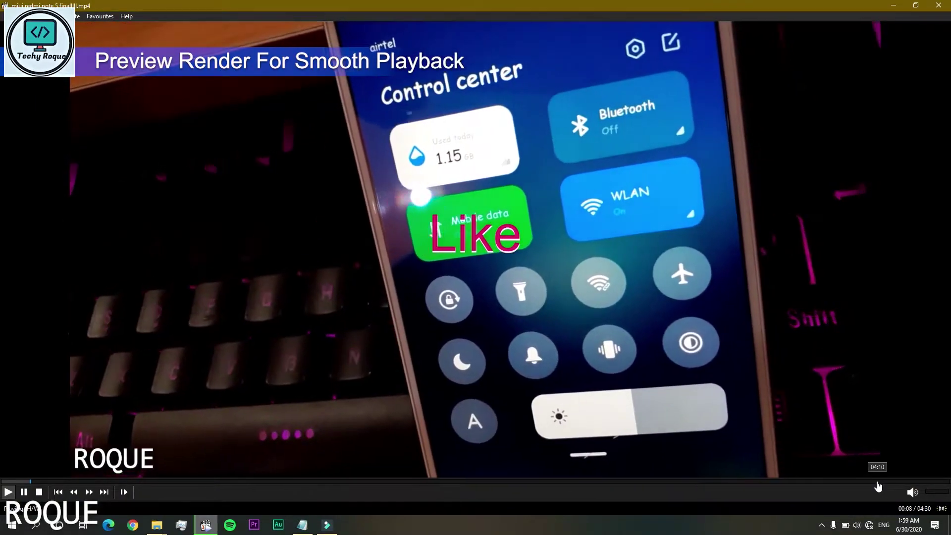
click(914, 481)
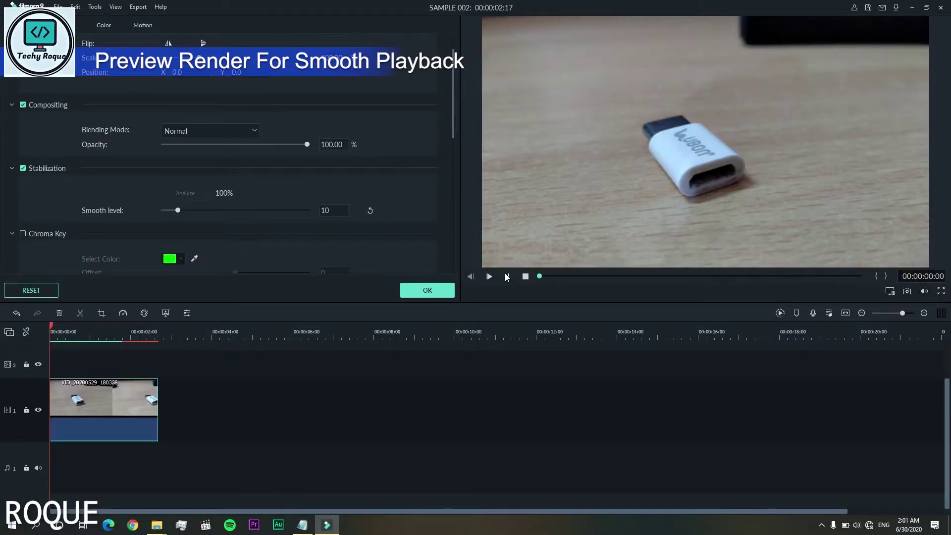
Play the stabilized USB adapter clip, render the timeline preview, and play the rendered result from the start
click(507, 277)
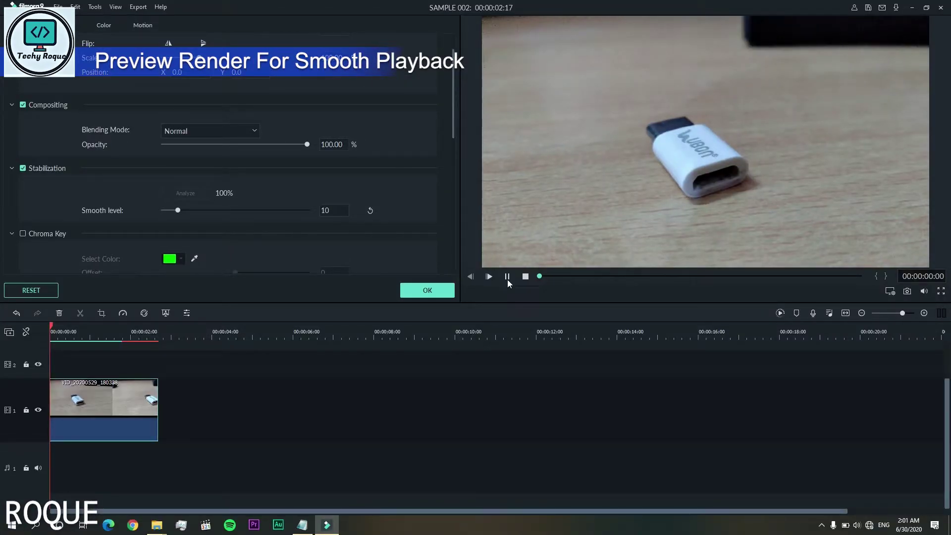
click(507, 276)
click(58, 7)
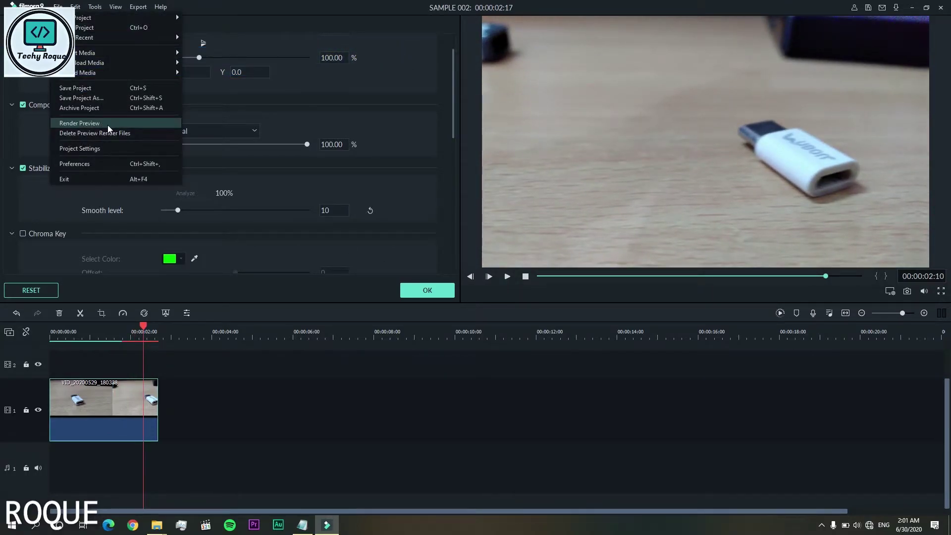
click(108, 123)
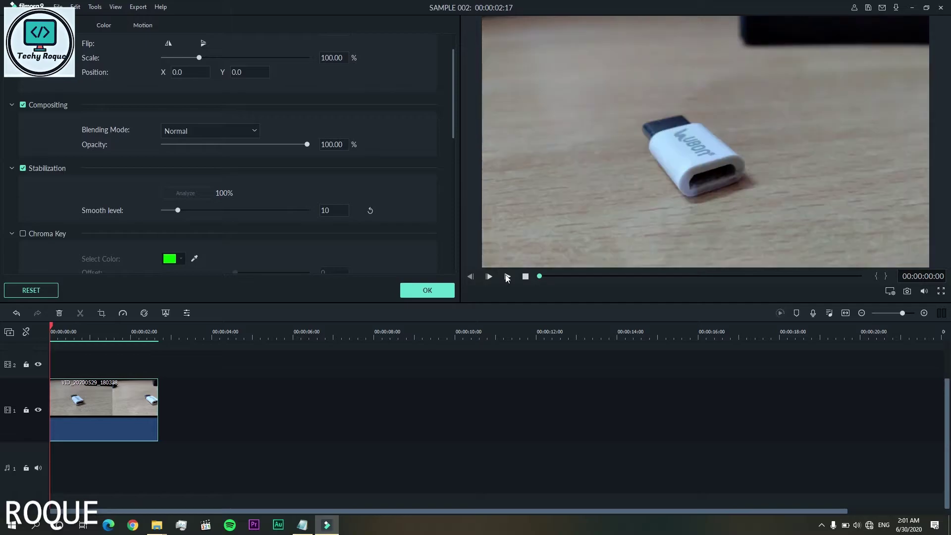
click(507, 277)
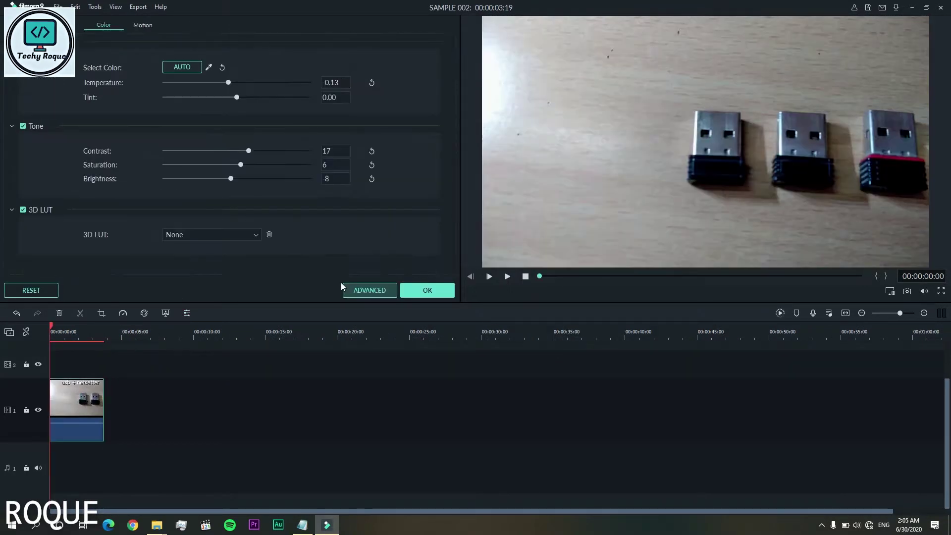
Apply the Brighten preset to the USB adapter clip in Advanced Color Correction and close the dialog
click(369, 289)
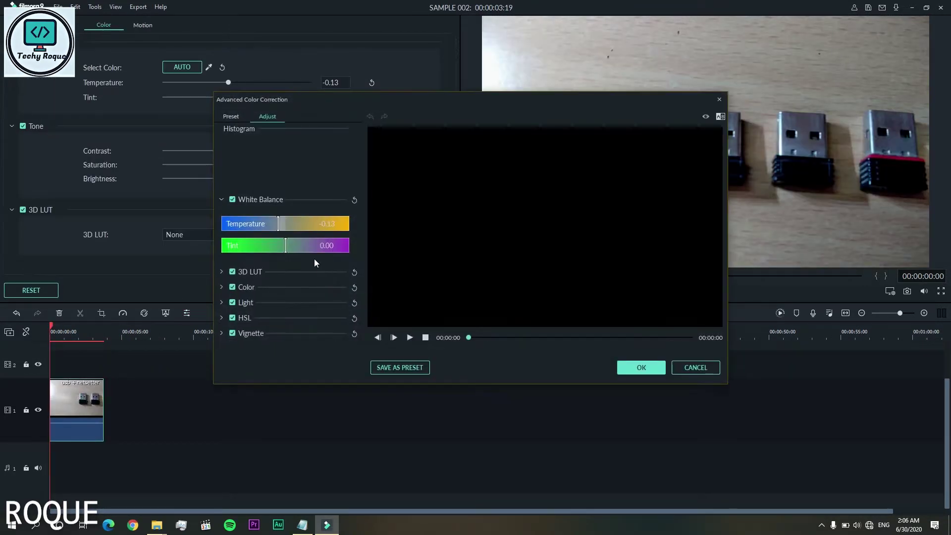
click(229, 116)
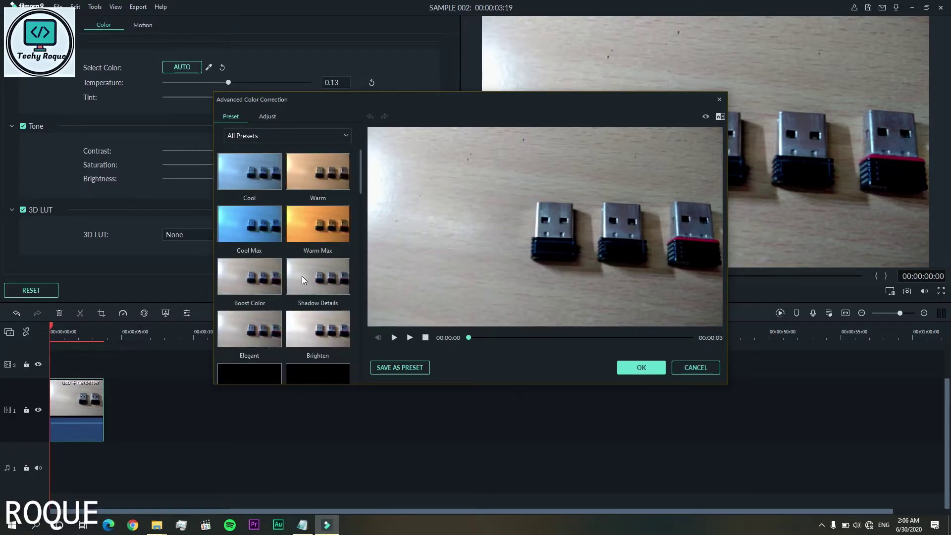
scroll(301, 275, down, 3)
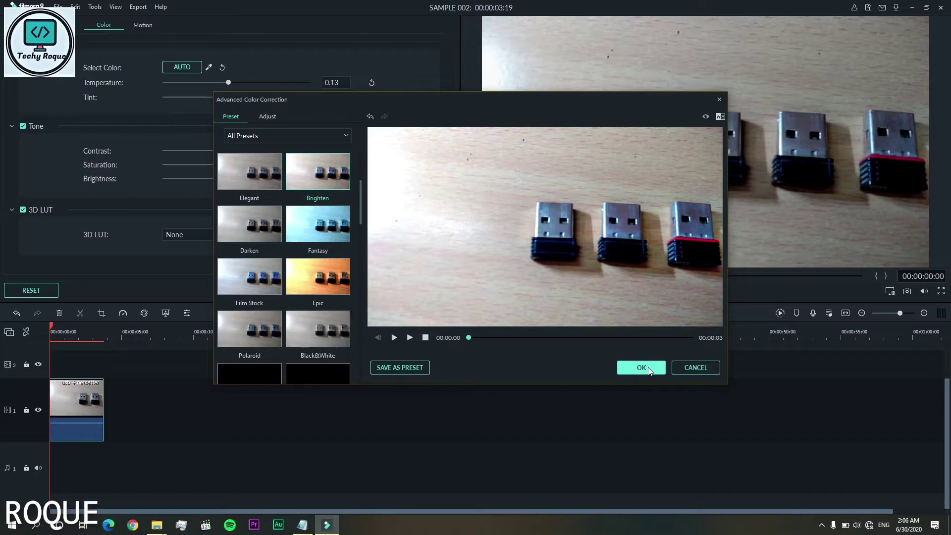
click(676, 372)
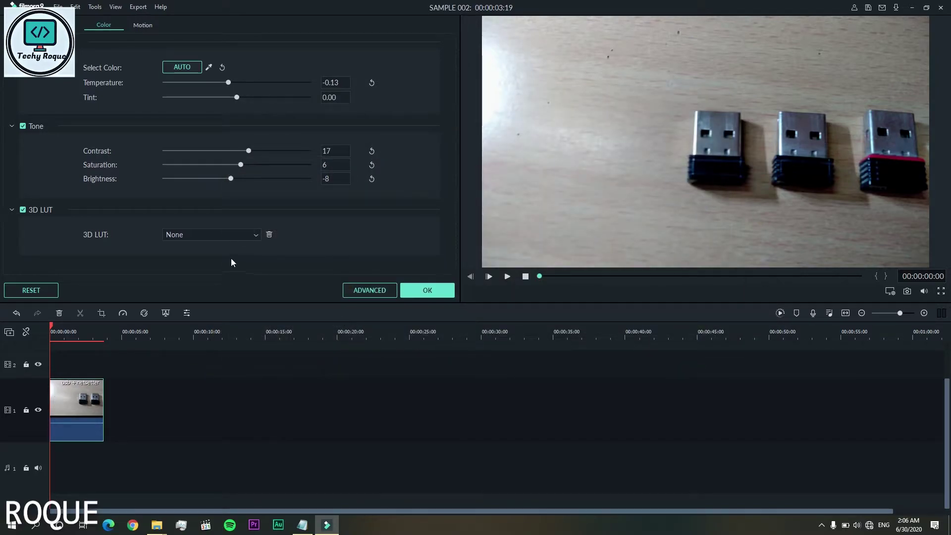
click(370, 291)
click(230, 116)
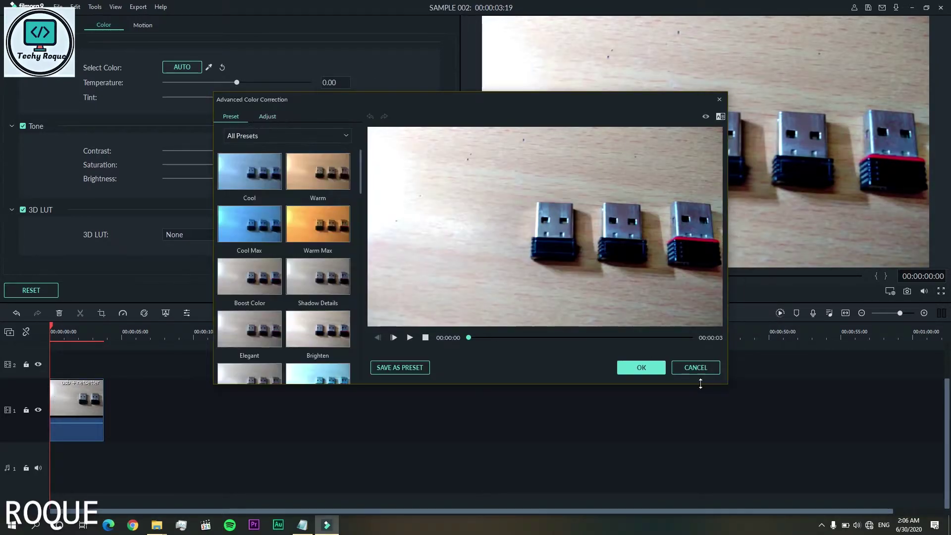
click(695, 367)
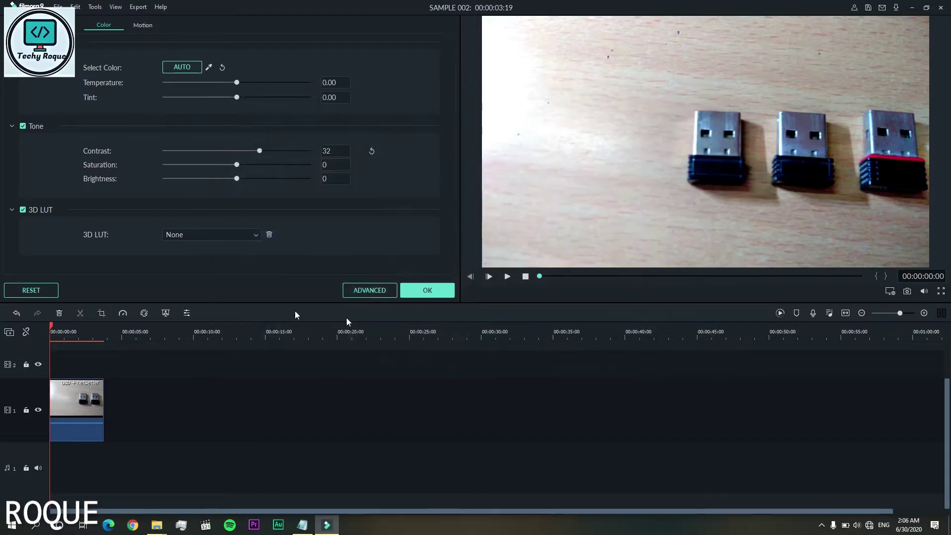
Enable Stabilization on the USB adapter clip, analyze it, and play the stabilized clip
click(62, 25)
click(22, 80)
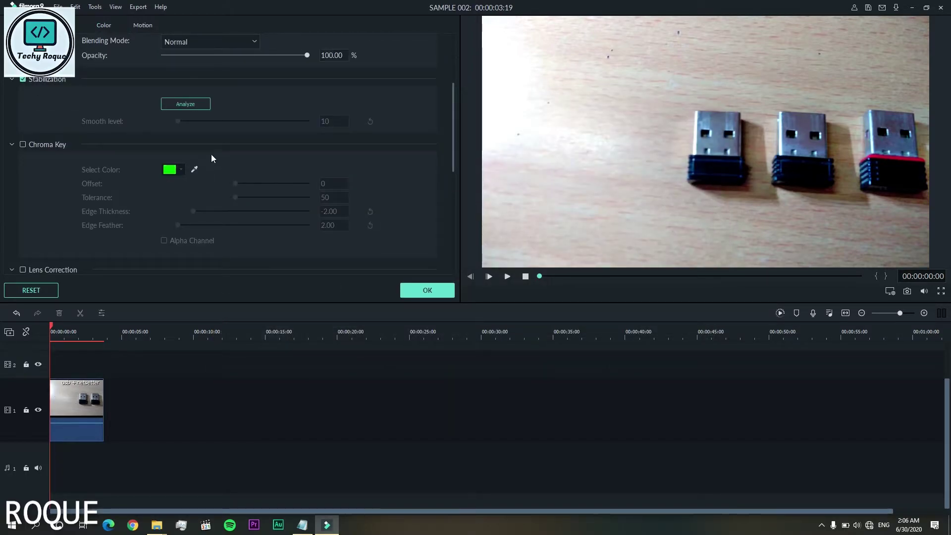
click(101, 380)
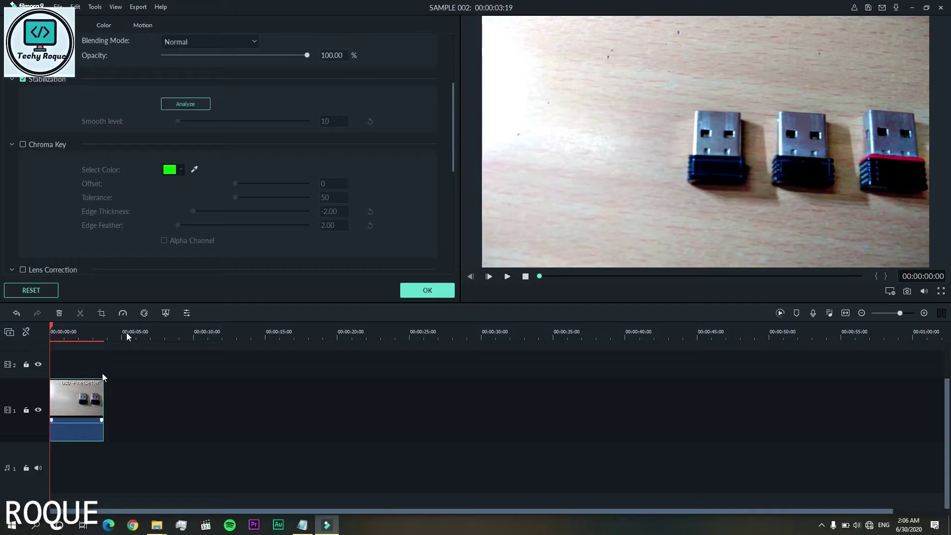
click(187, 105)
click(507, 276)
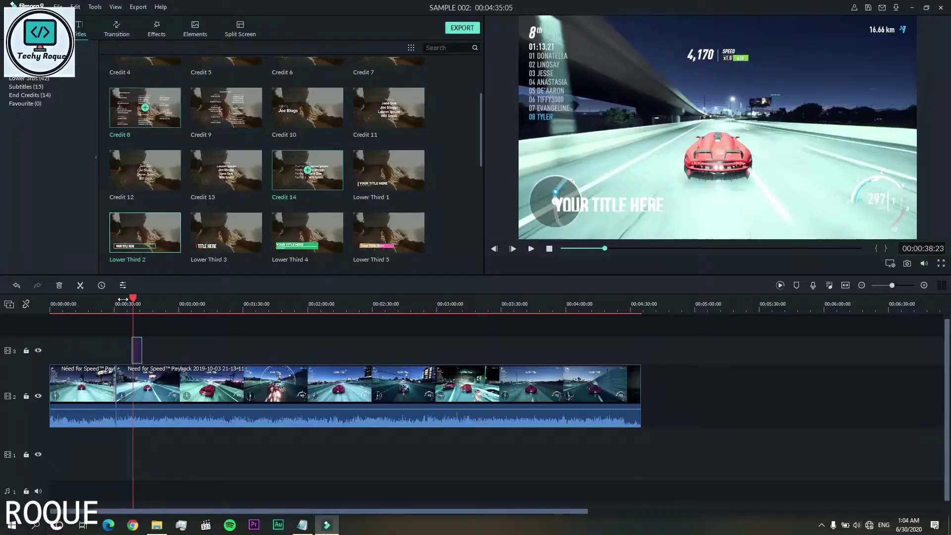
Replace the Lower Third 2 title text with "yEAH cOMEBACK!" and apply Text style 22
click(122, 286)
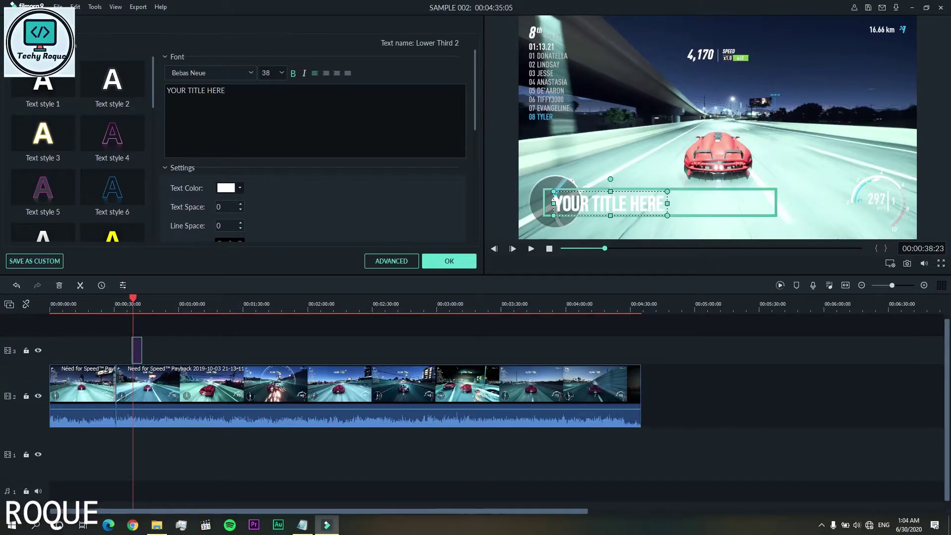
key(BackSpace)
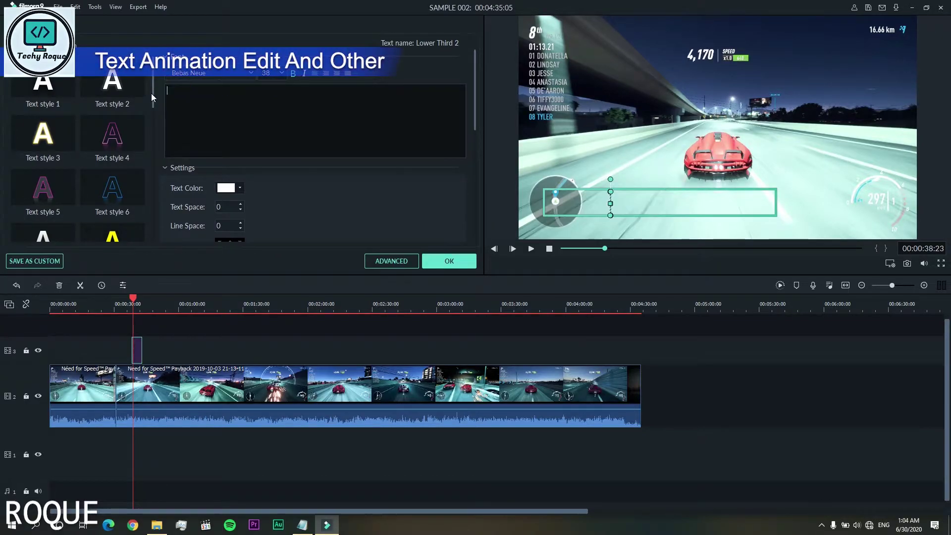
text(yEAH cOMEBACK!)
click(112, 141)
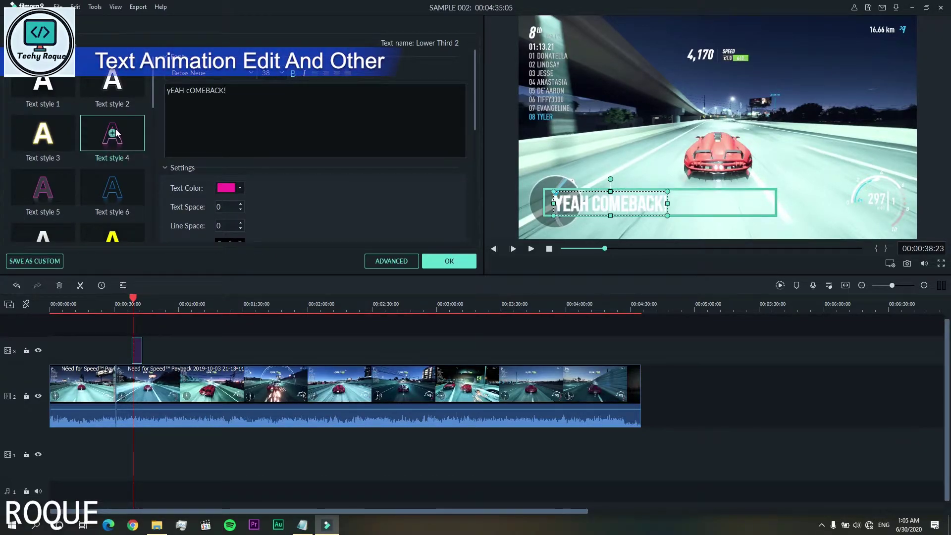
scroll(100, 186, down, 2)
click(91, 129)
click(42, 134)
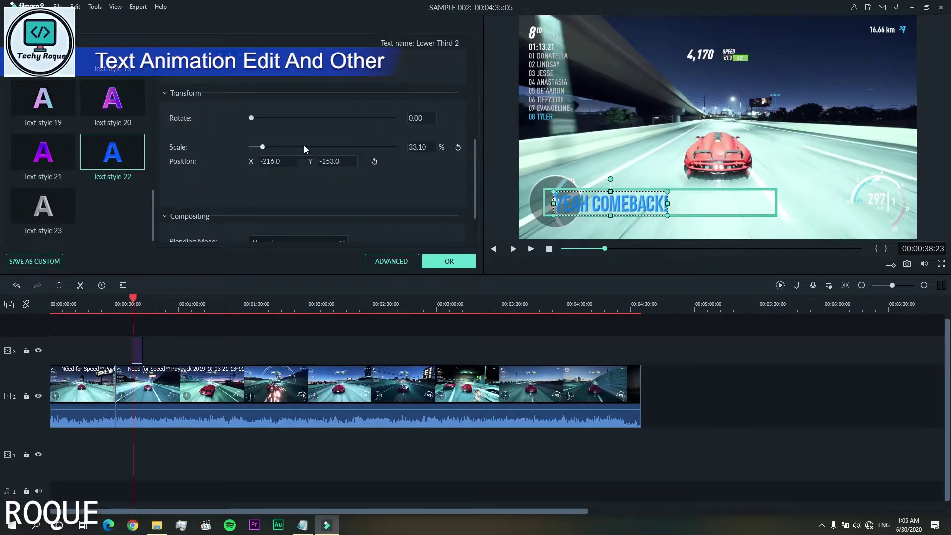
Set the title's scale to about 24.83%, its blending mode to Normal and its opacity to about 85%
drag(316, 146, 266, 141)
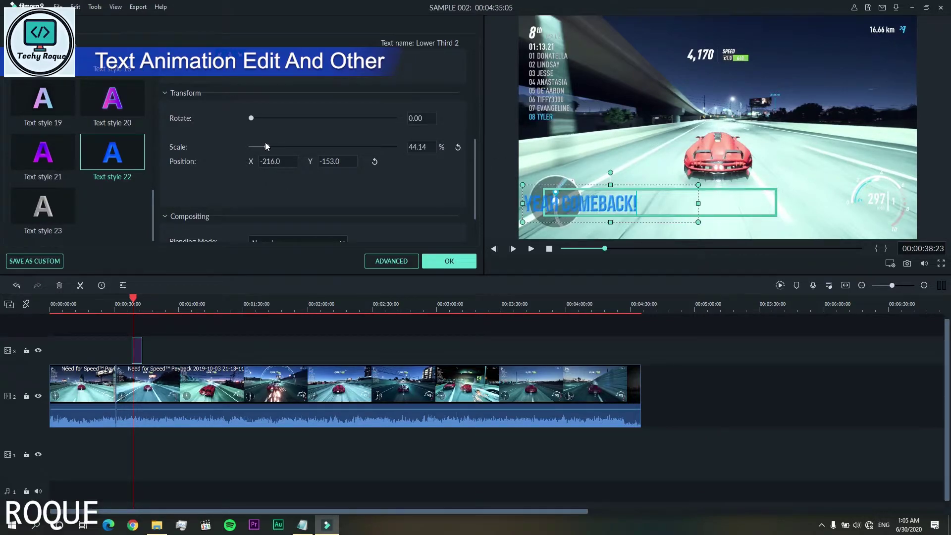
click(456, 148)
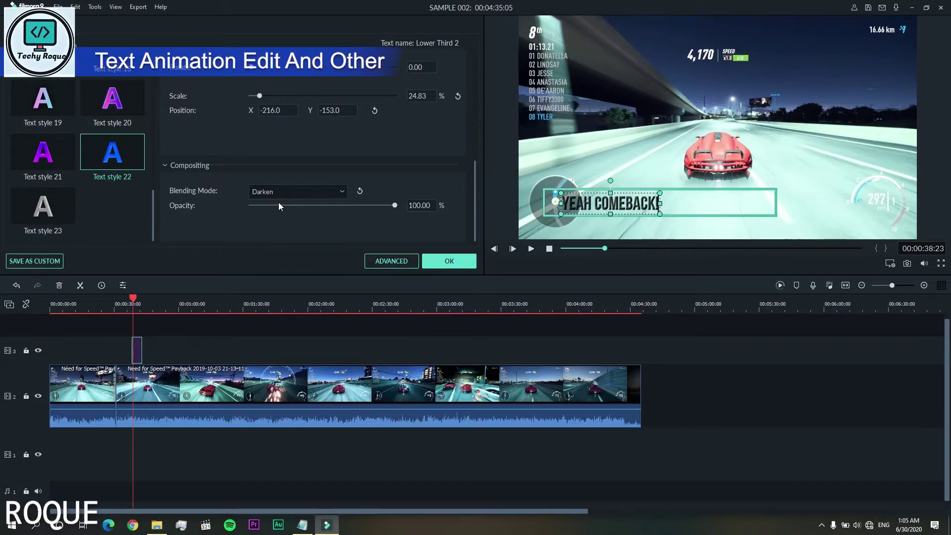
click(277, 191)
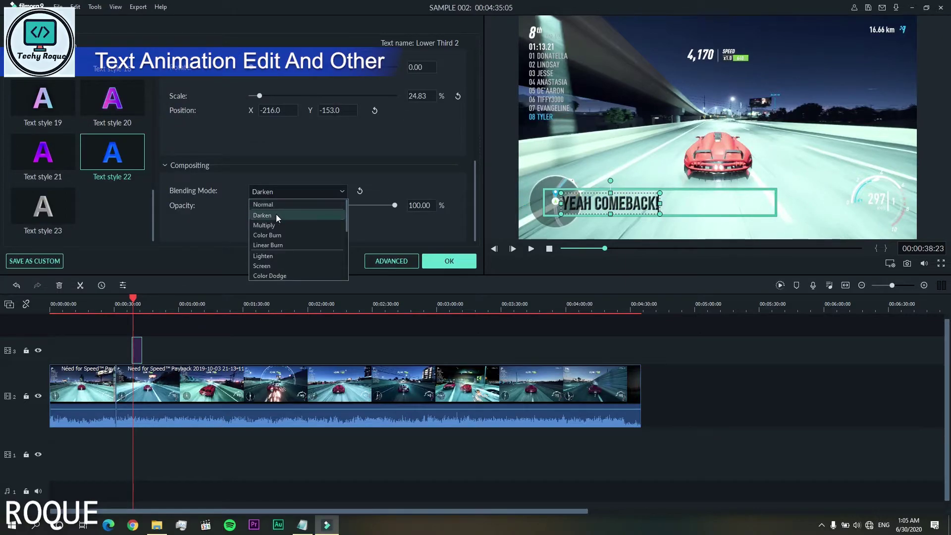
click(277, 201)
drag(395, 205, 373, 205)
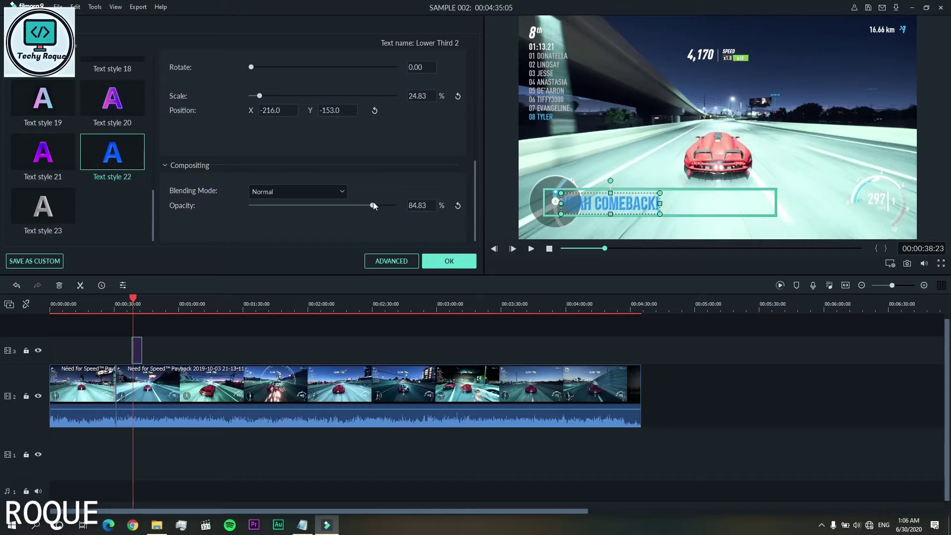
Play the title's opening in the advanced text editor and shorten its intro animation to about 9 frames
click(394, 264)
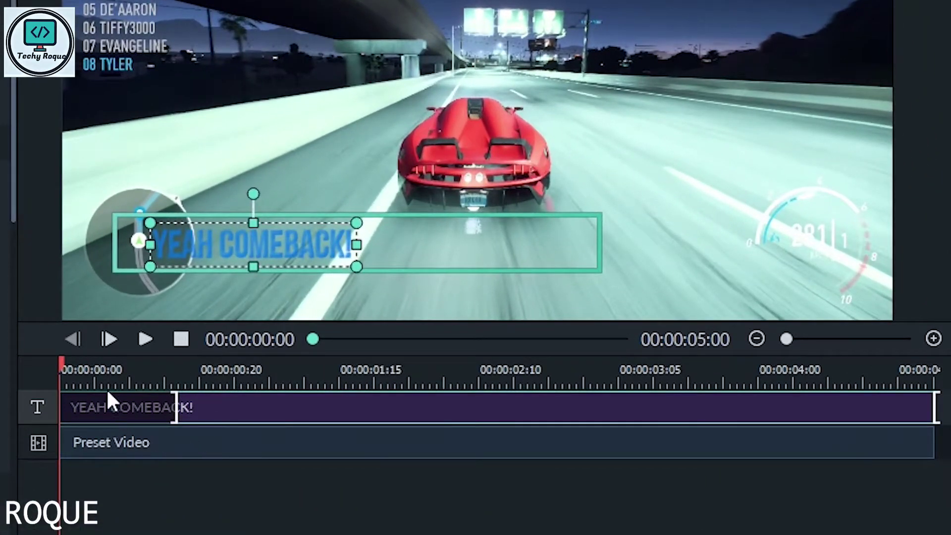
click(72, 365)
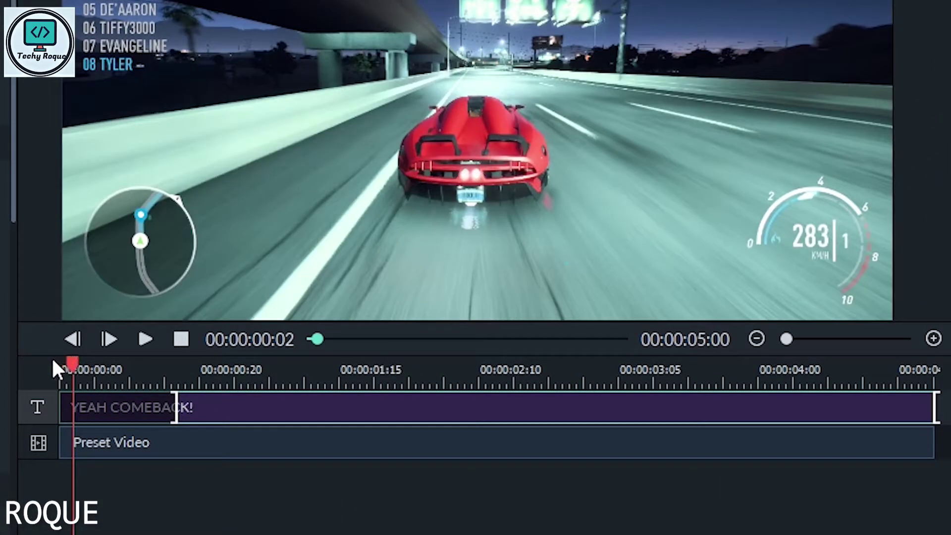
drag(73, 361, 58, 363)
key(space)
key(space)
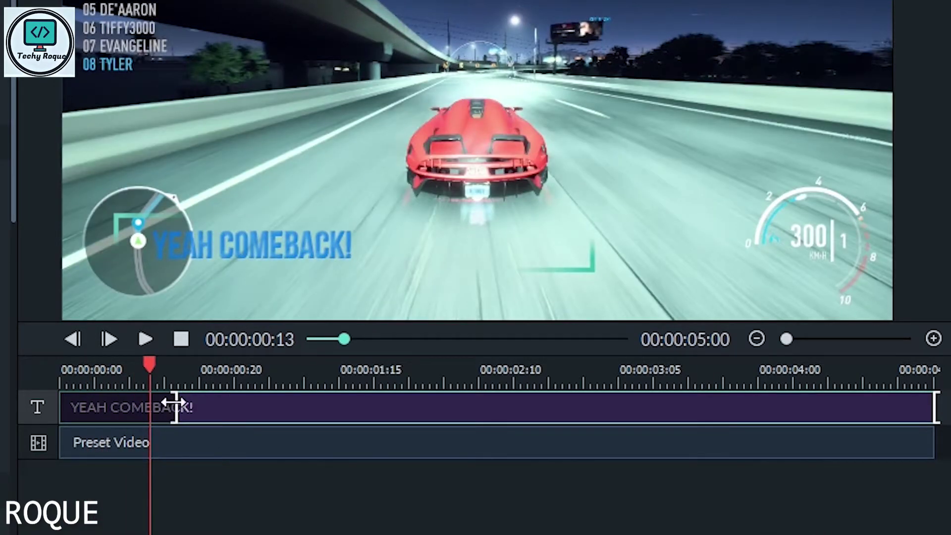
drag(170, 404, 120, 407)
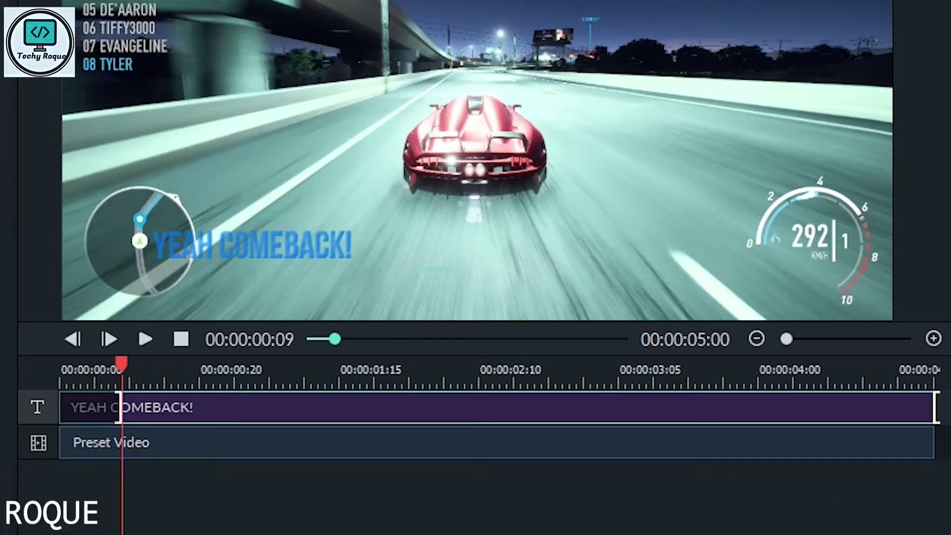
Return to the basic title settings and apply the Cinema style animation to the "yEAH cOMEBACK!" title
click(312, 212)
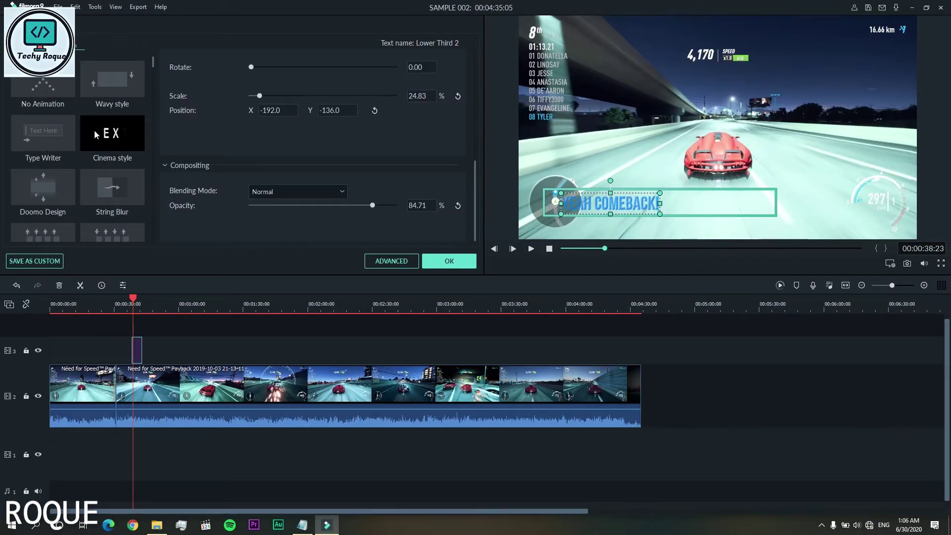
click(94, 129)
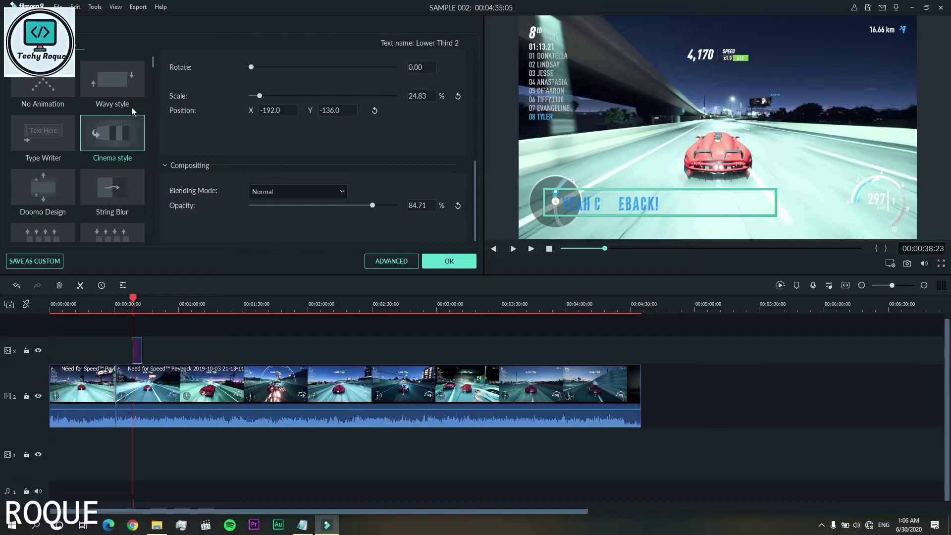
Enable Auto Enhance with an amount of 48 on the first racing clip and check the frame in full screen
click(65, 23)
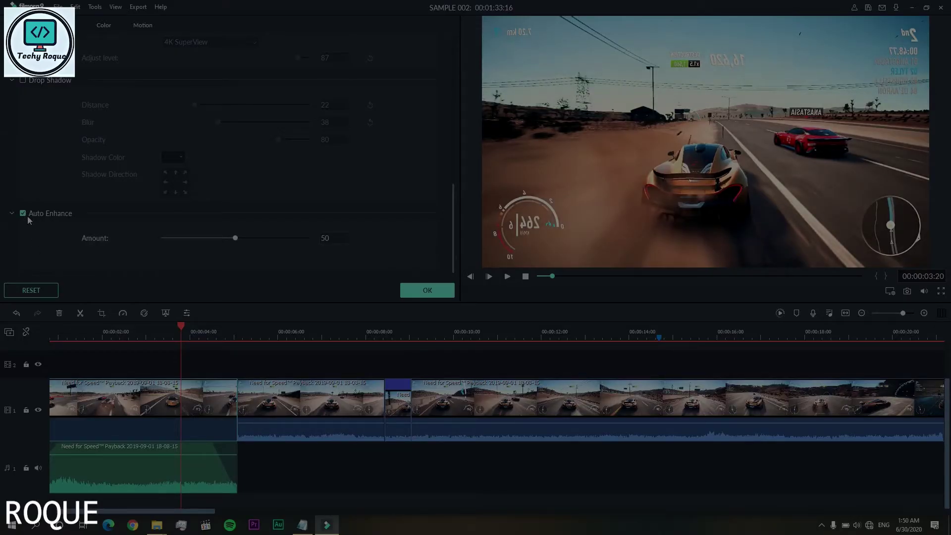
click(23, 215)
click(23, 214)
click(940, 291)
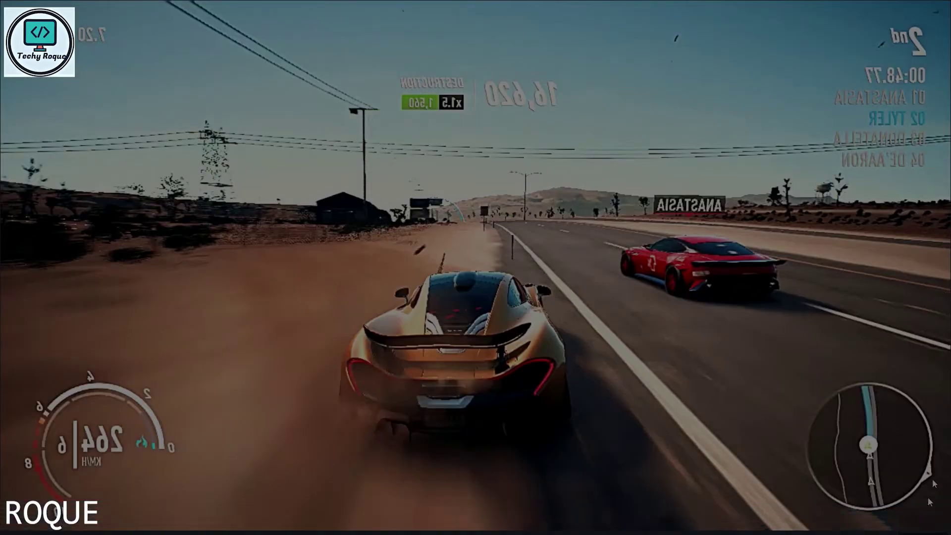
click(939, 524)
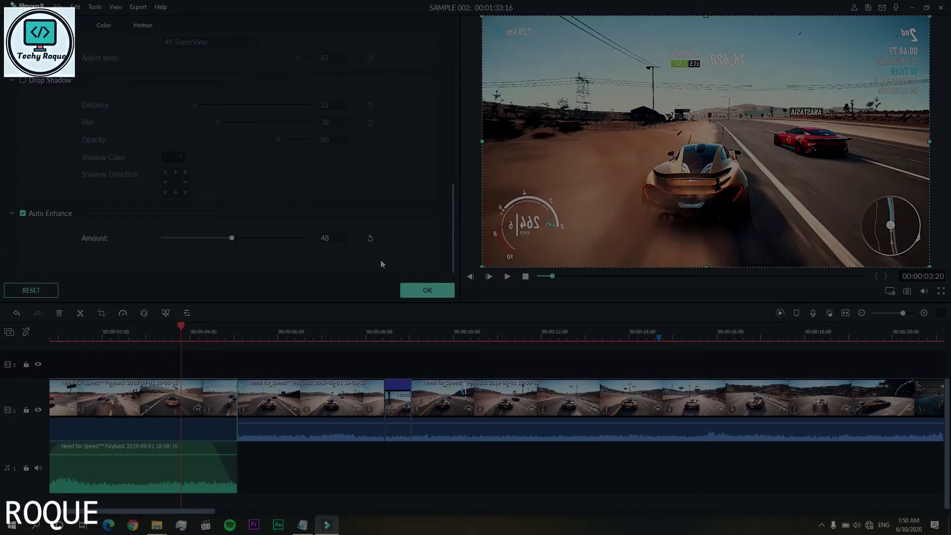
click(427, 290)
Compare the auto-enhanced first racing clip with the unenhanced second clip on both sides of the cut near 5 seconds
click(221, 325)
click(255, 334)
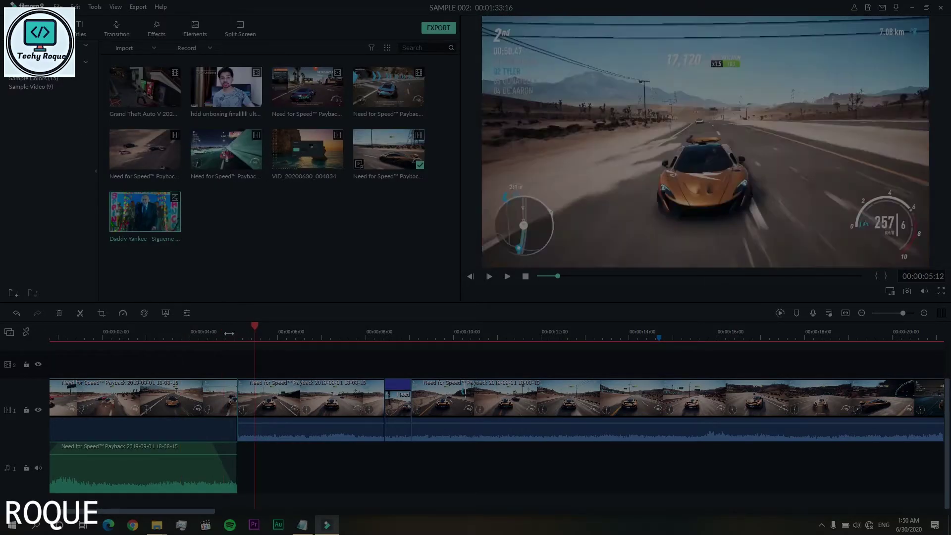
click(219, 332)
click(259, 333)
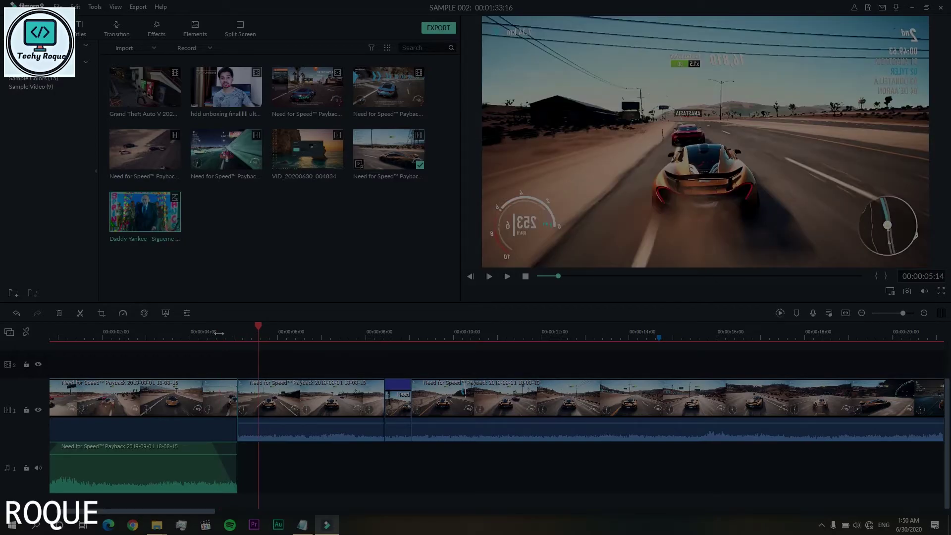
click(219, 333)
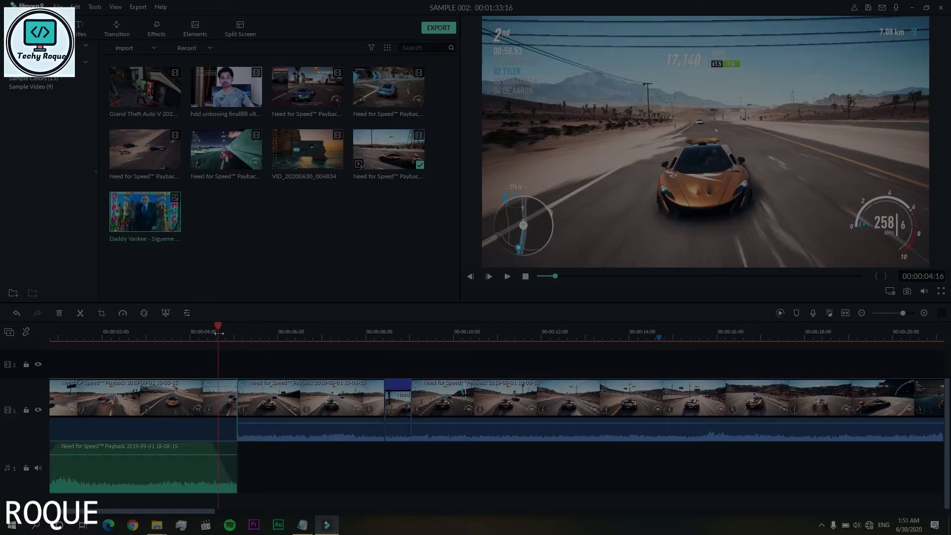
click(255, 335)
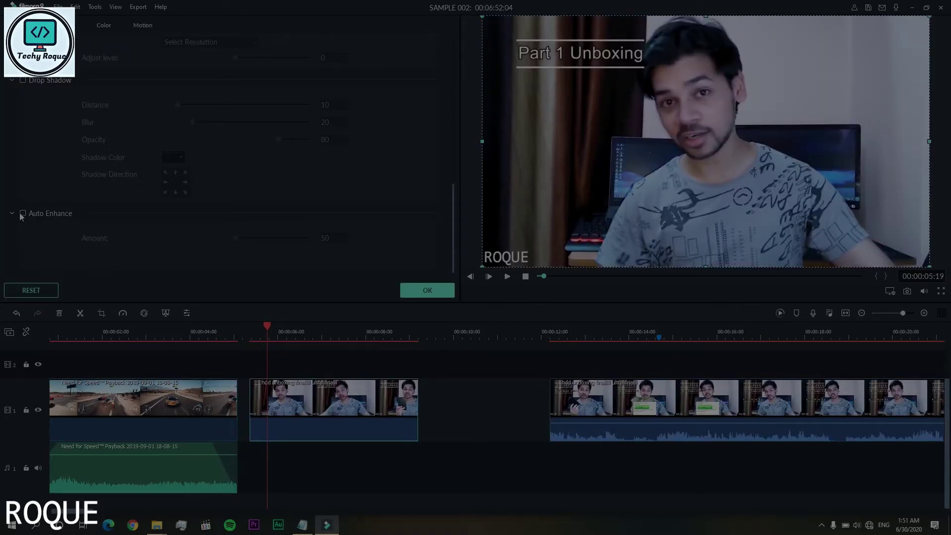
Enable Auto Enhance on the first hdd unboxing clip, raise its amount above 50, and play the clip briefly
click(23, 213)
click(24, 214)
click(25, 213)
drag(237, 238, 279, 239)
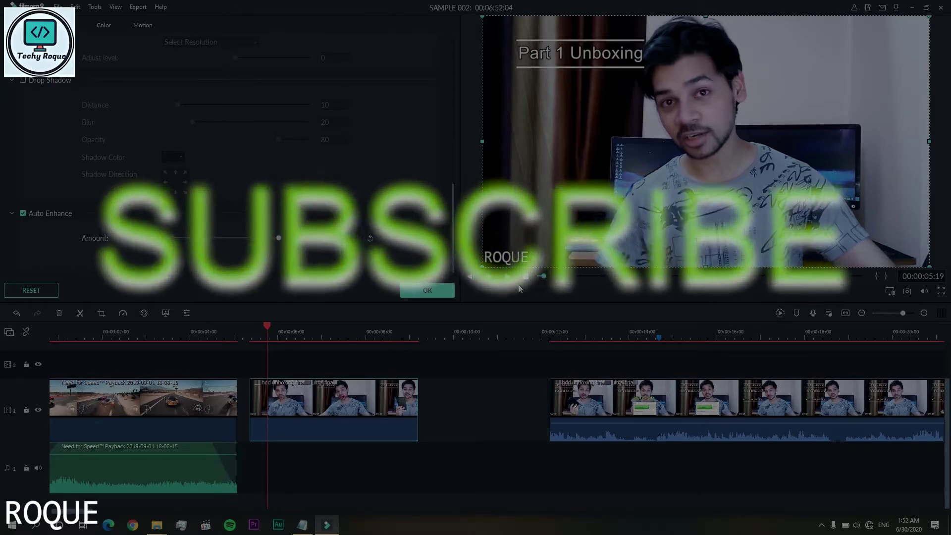
key(space)
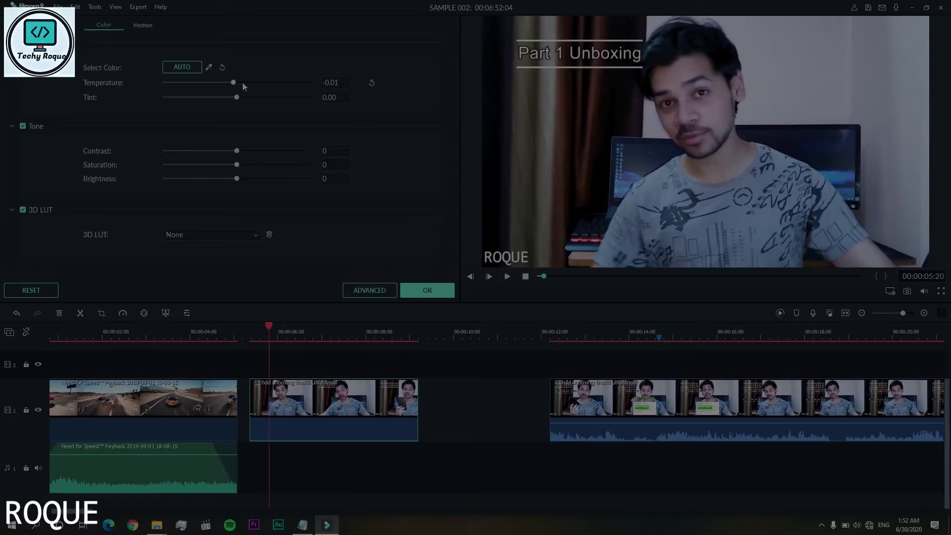
Set the unboxing clip's temperature to 0.00, contrast to -11, saturation to 17 and brightness to 10, and play it
mouse_move(242, 82)
mouse_down()
mouse_move(295, 80)
mouse_move(169, 78)
mouse_move(234, 84)
mouse_up()
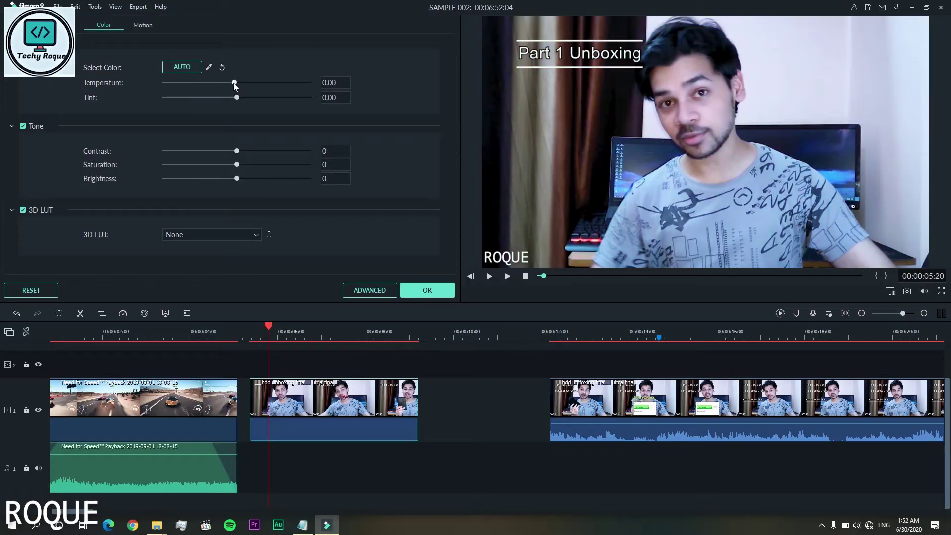
drag(238, 150, 244, 179)
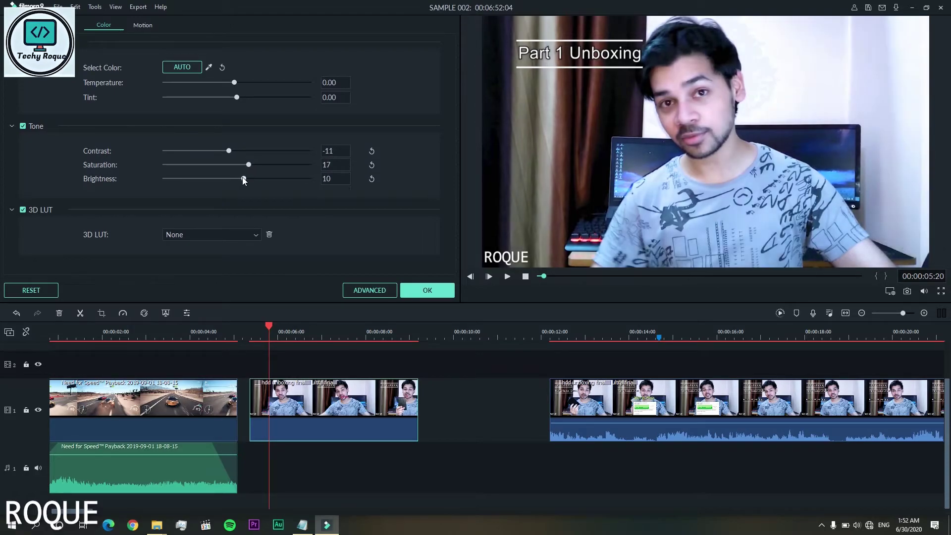
key(space)
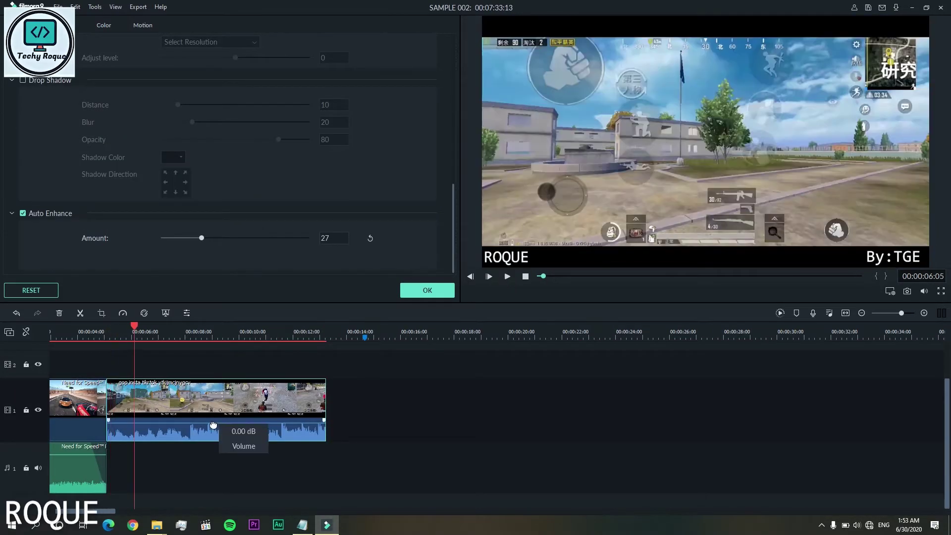
Play the auto-enhanced gop insta gameplay clip from about 6 seconds and pause it between 9 and 10 seconds
click(213, 448)
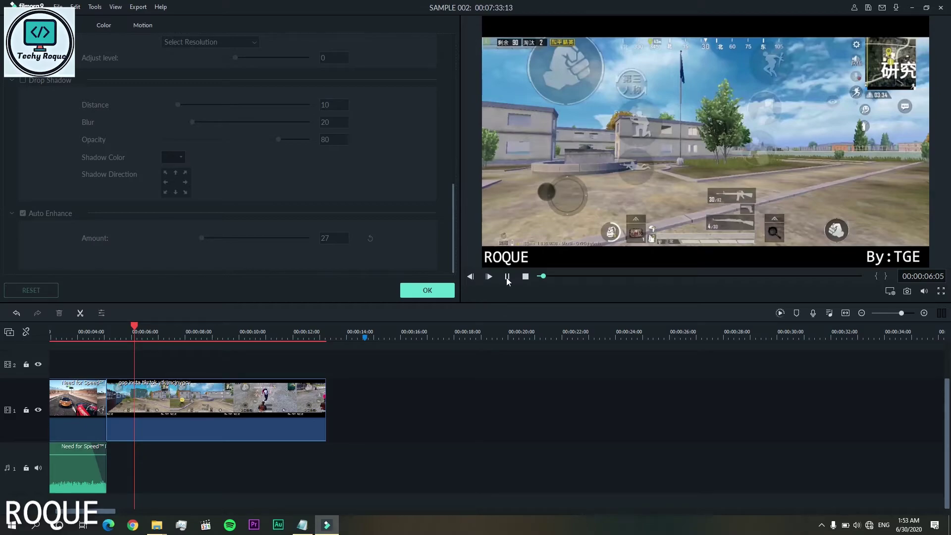
click(507, 279)
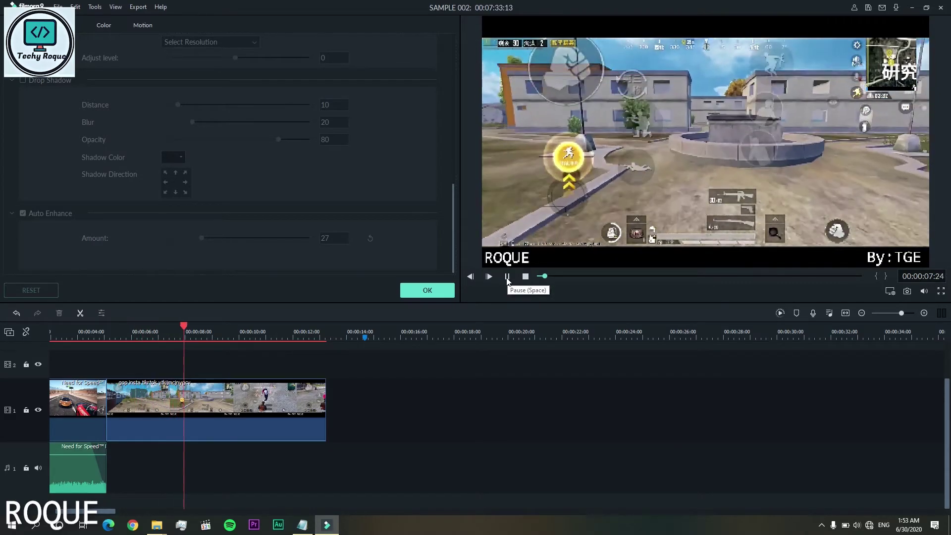
click(507, 281)
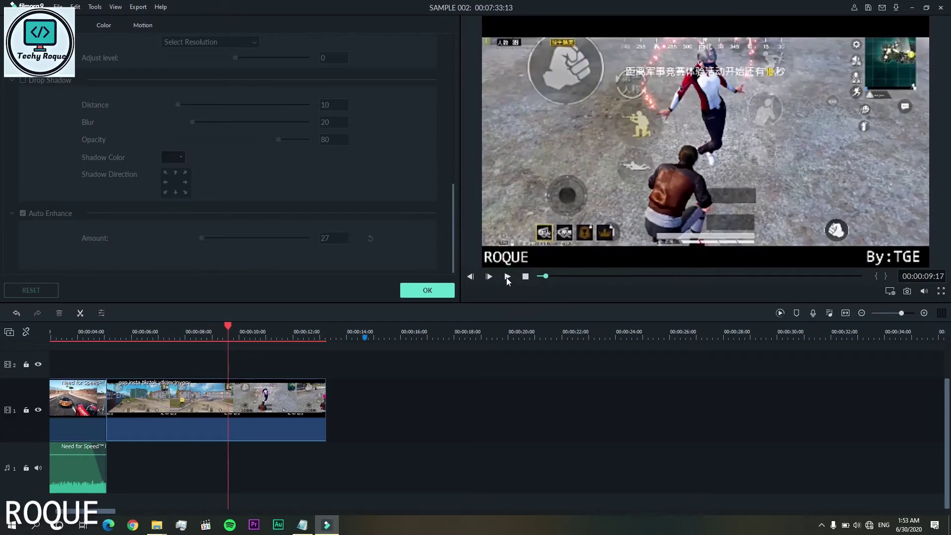
Compare the gameplay clip with Auto Enhance off and on, leave it enabled, and reduce its amount
click(176, 395)
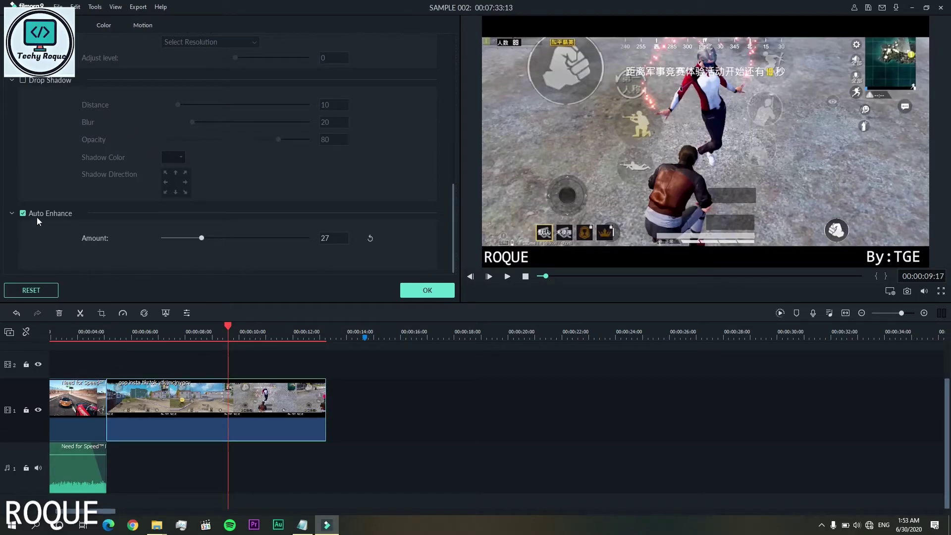
click(23, 214)
click(23, 214)
click(23, 214)
click(23, 214)
drag(202, 238, 178, 236)
Set the gameplay clip's contrast to 32, saturation to 13 and brightness to -11, and play it briefly
click(104, 28)
drag(239, 152, 228, 180)
click(246, 164)
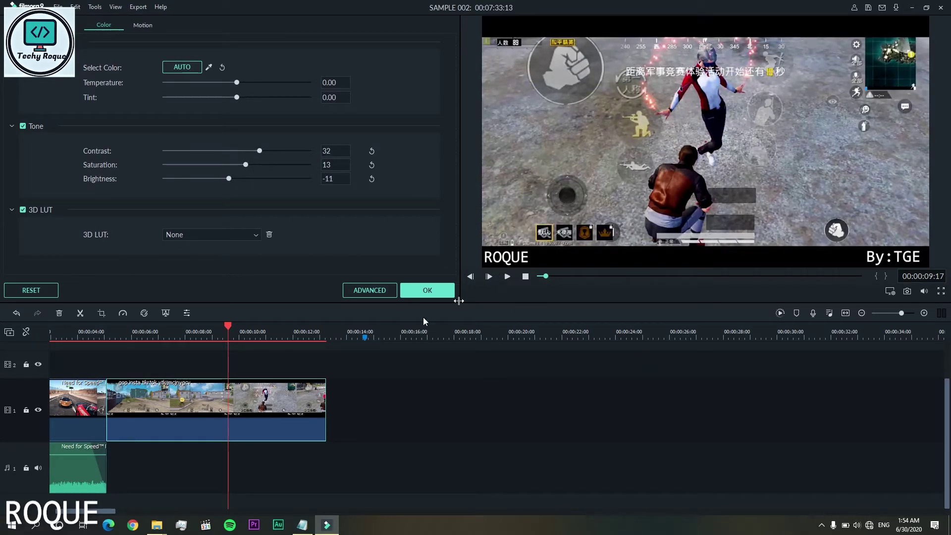
click(506, 276)
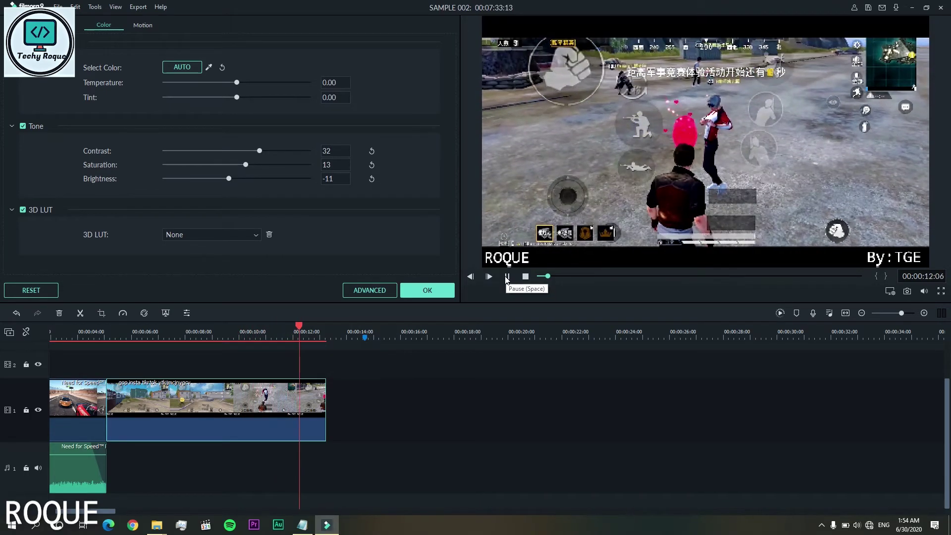
click(506, 277)
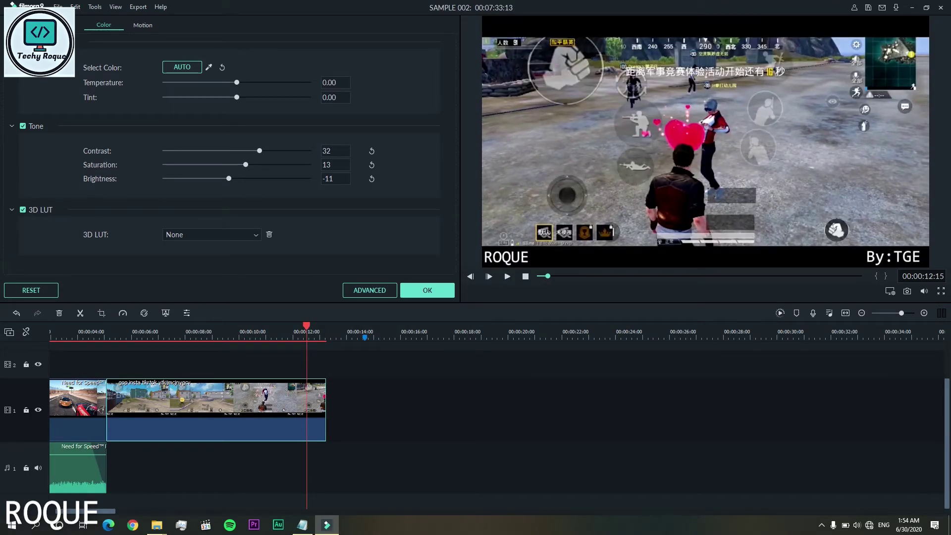
Compare the gameplay frame near 12 seconds with the Tone correction switched off and on
click(25, 126)
click(25, 126)
click(25, 126)
click(24, 126)
click(25, 125)
click(25, 126)
Raise the gameplay clip's contrast to 64 and compare the frame with Tone off and on, leaving it enabled
drag(263, 149, 271, 149)
click(283, 150)
click(22, 126)
click(25, 126)
click(25, 126)
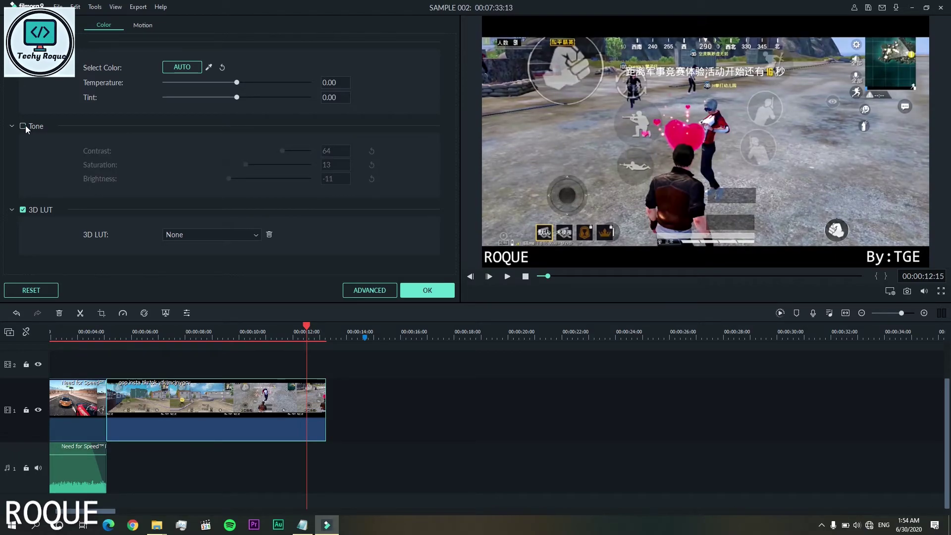
click(25, 126)
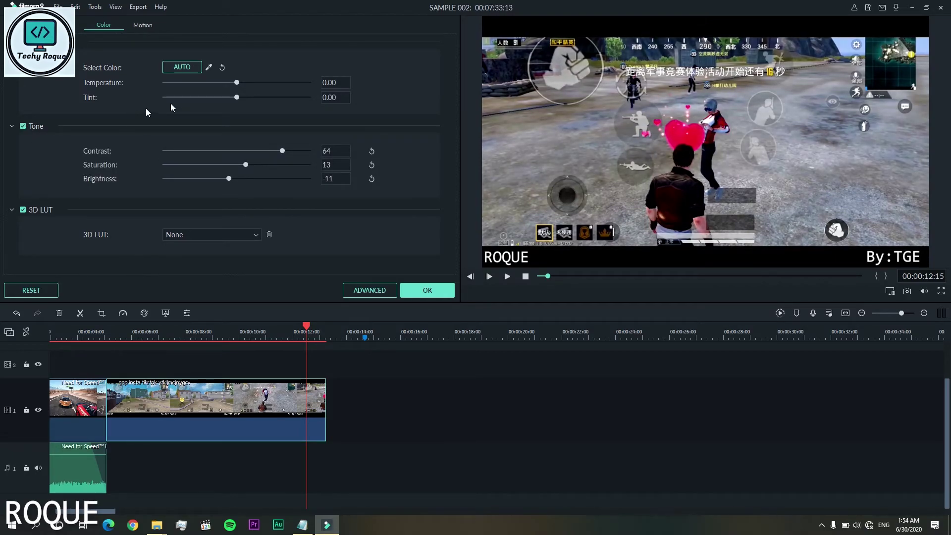
Lower the gameplay clip's temperature slightly, apply the color settings, and play the timeline
drag(236, 83, 230, 83)
click(427, 290)
click(508, 277)
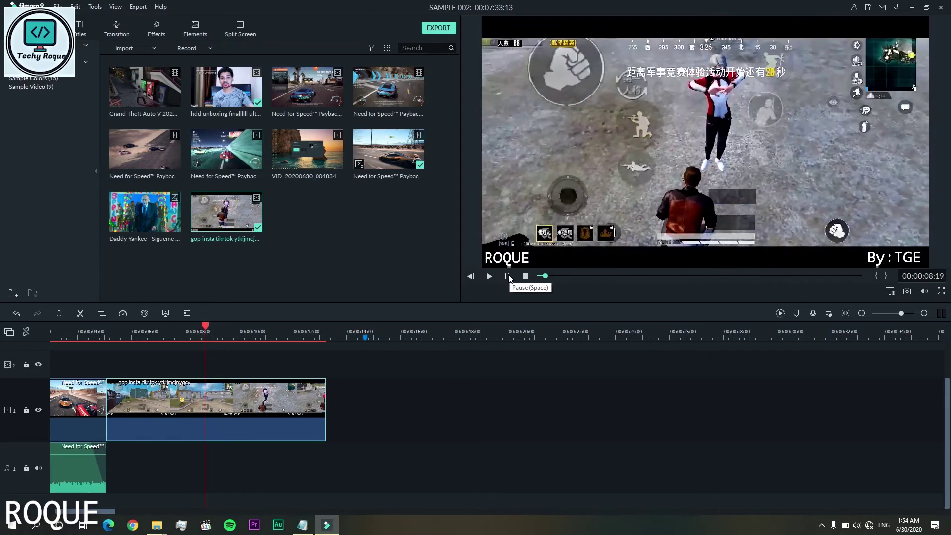